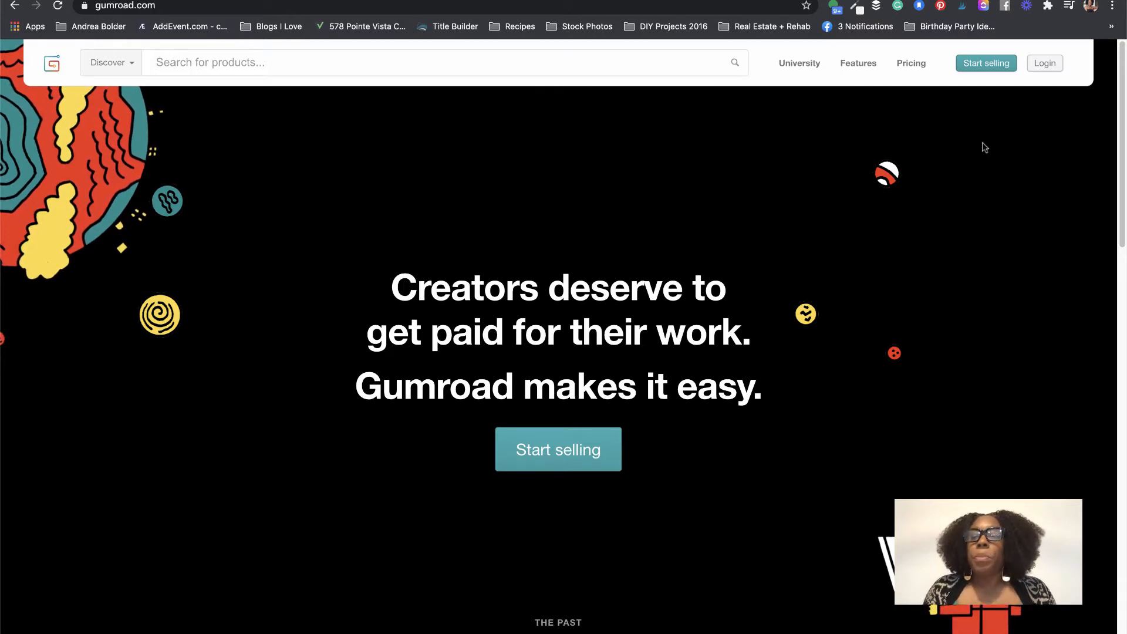
Step: Show Gumroad's pricing comparing the free Getting started plan with the $10/month Creator plan
left_click(916, 67)
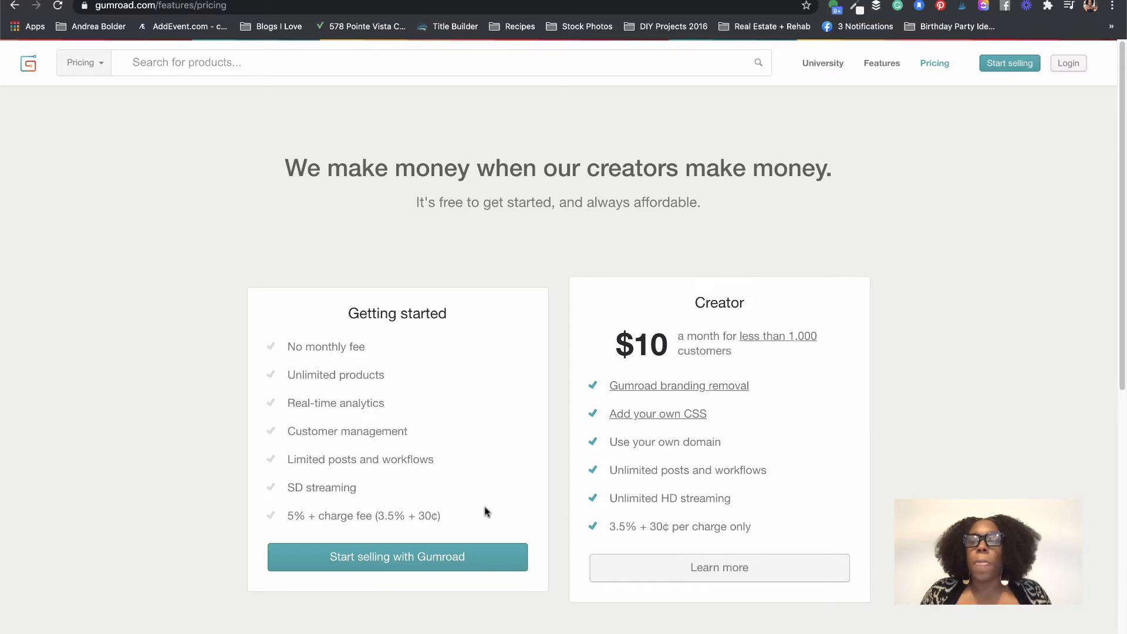
Step: Go to the seller Sign up page offering Facebook, Twitter or email registration
left_click(1016, 65)
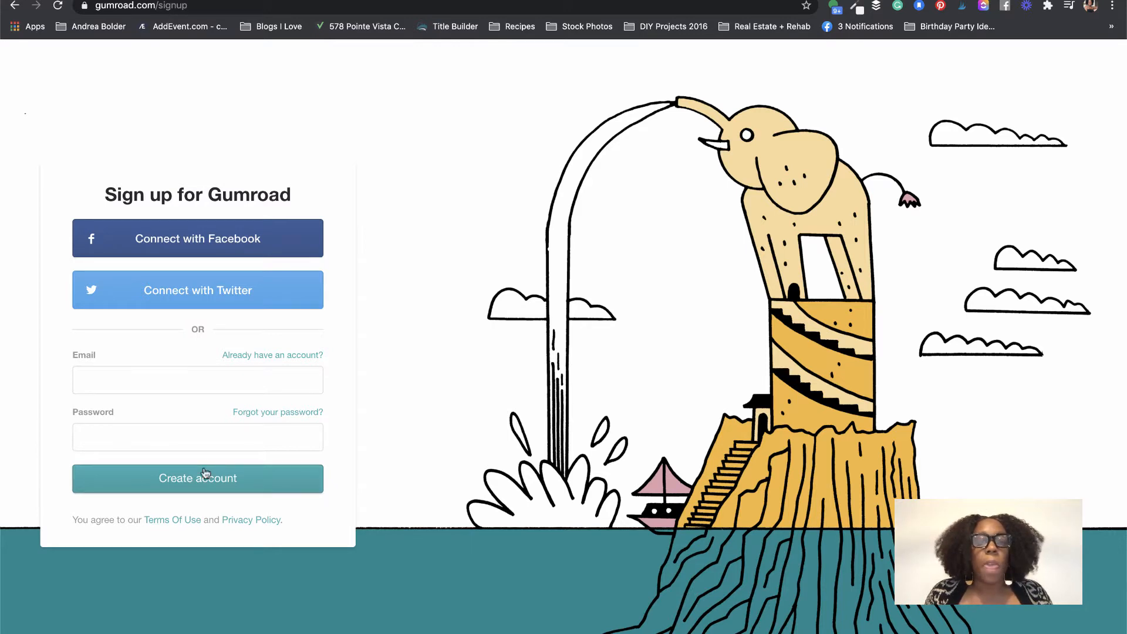
Step: Log in with the saved account e-mail and the account password, reaching the audience Following page
left_click(278, 357)
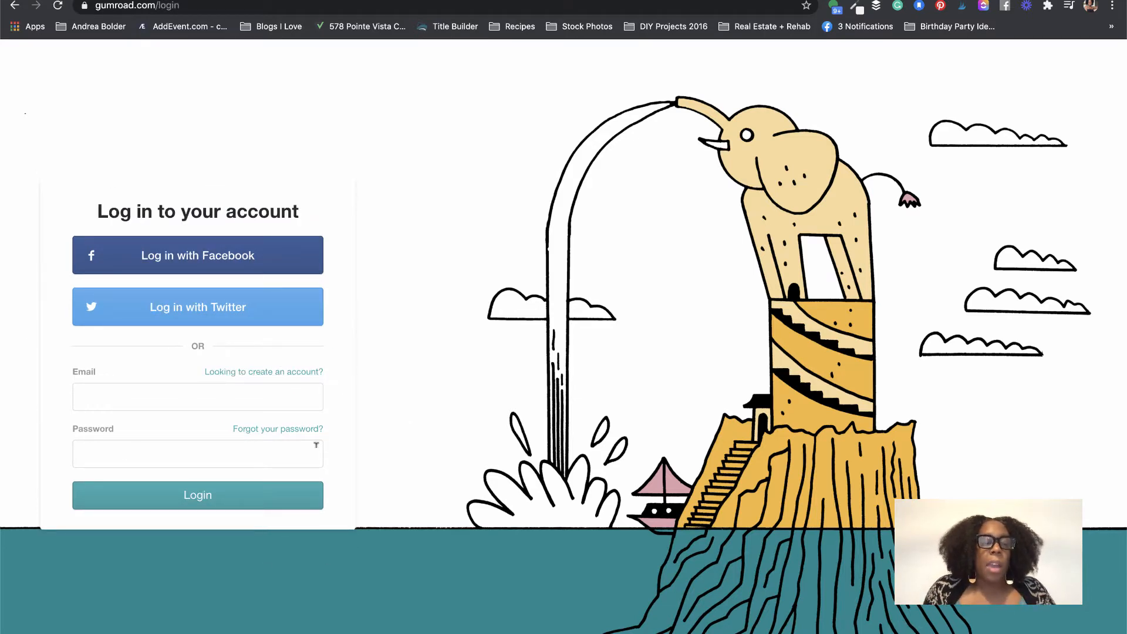
left_click(204, 384)
left_click(161, 449)
type("•••")
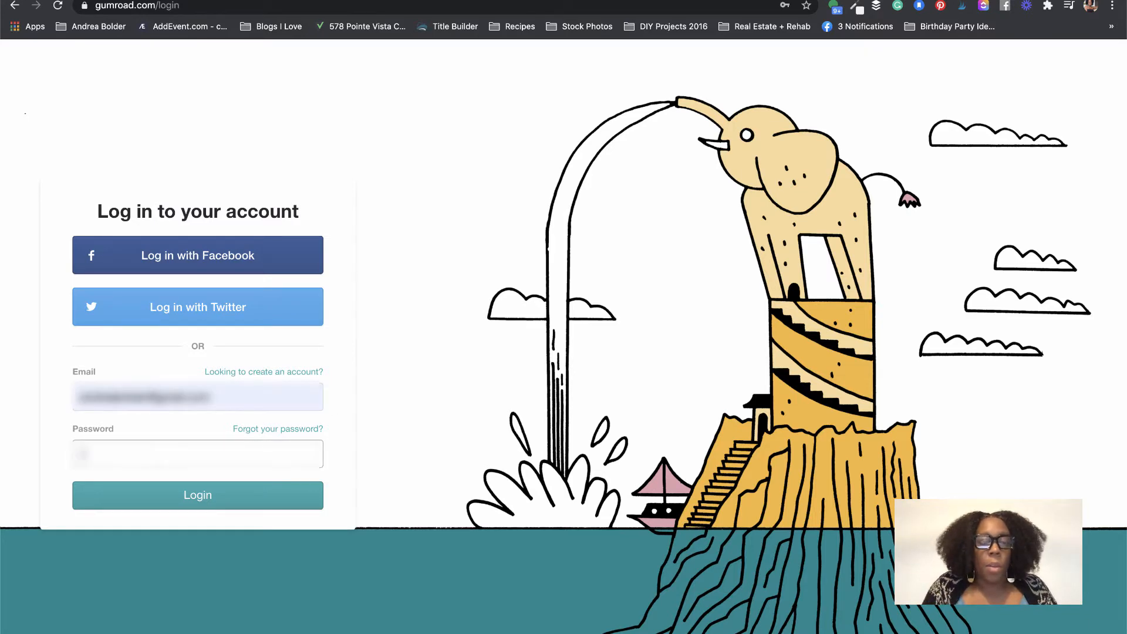
type("••••••")
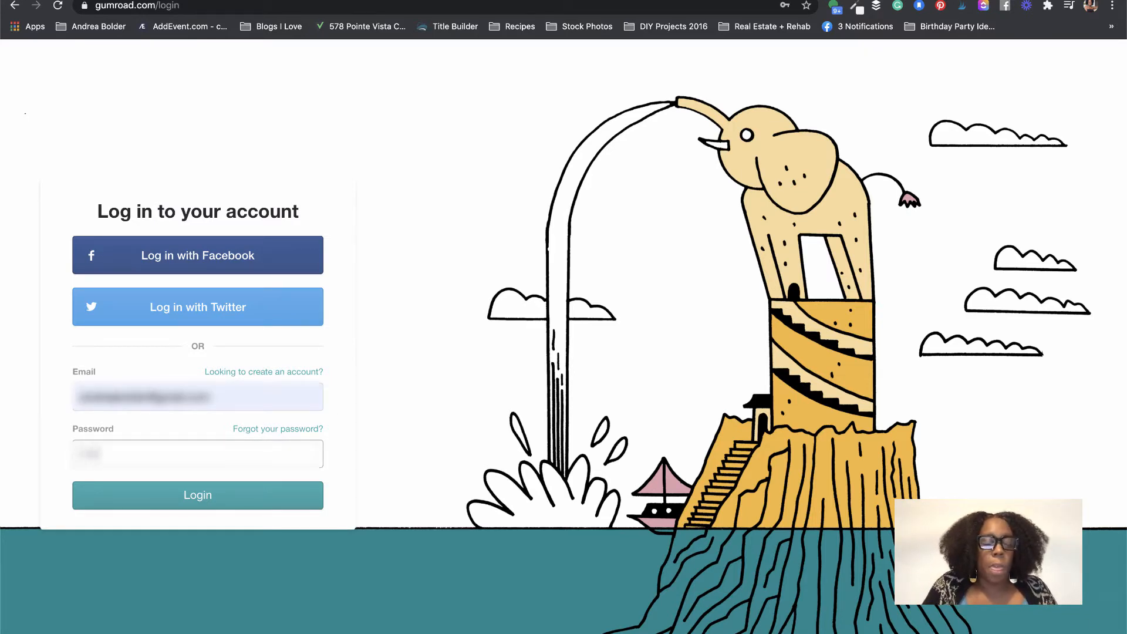
type("••••••••")
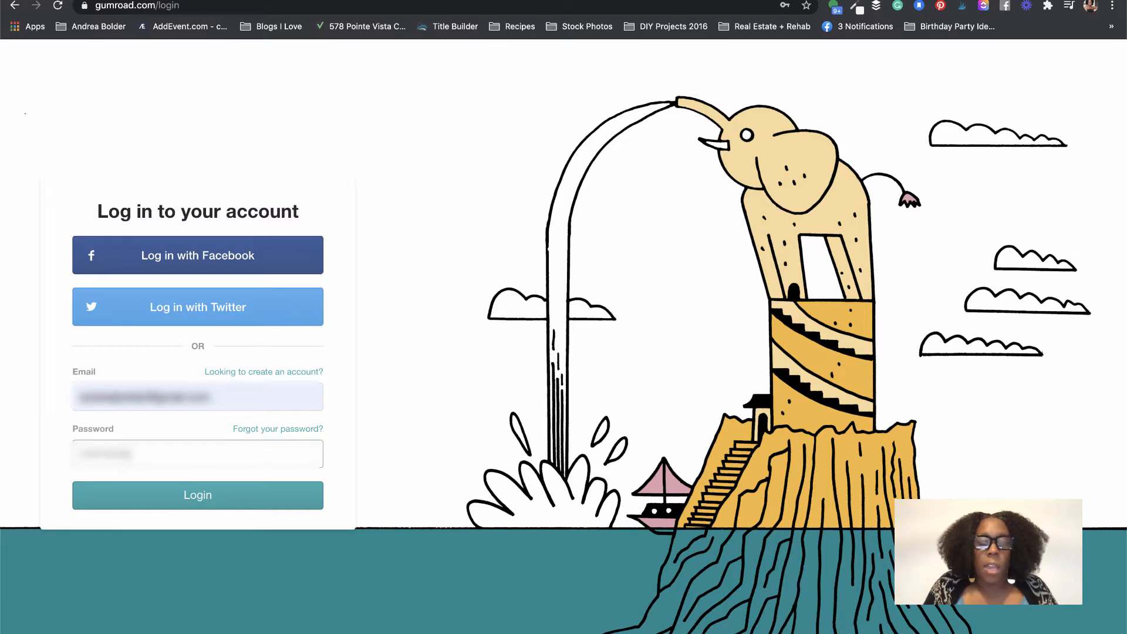
type("••")
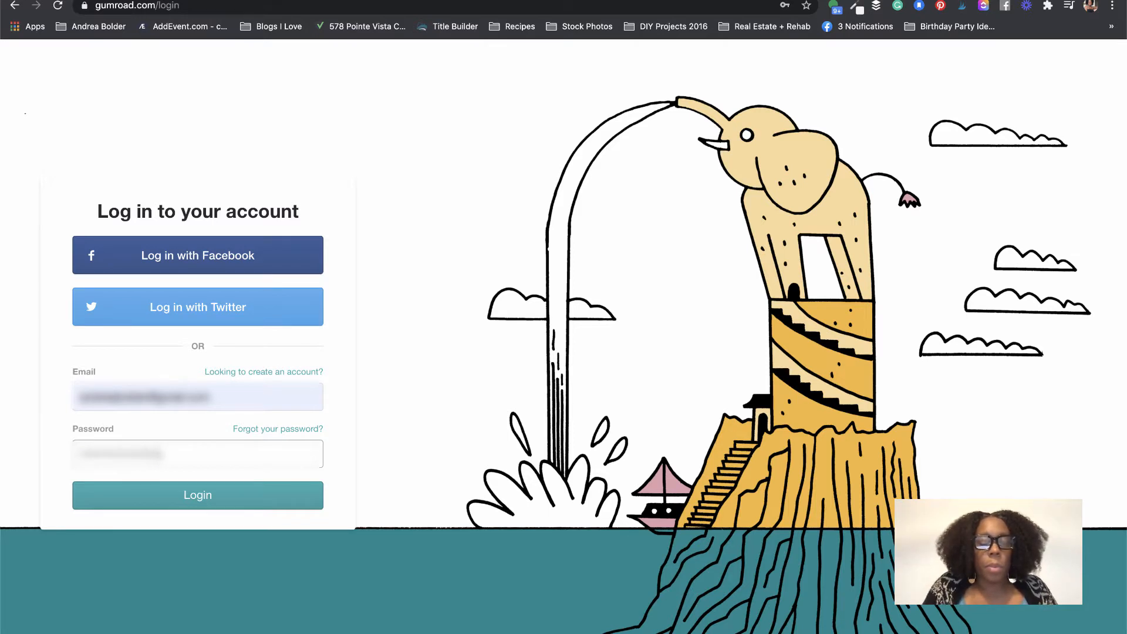
left_click(217, 503)
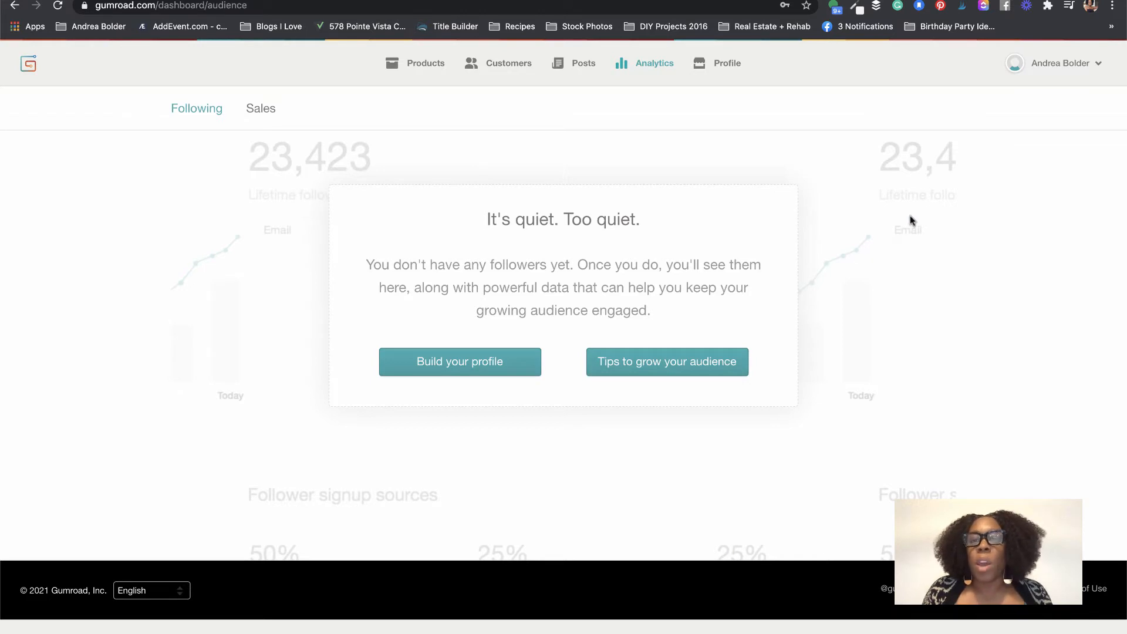
Step: Reach account Settings, view the public profile, then come back and scroll the settings
left_click(1099, 65)
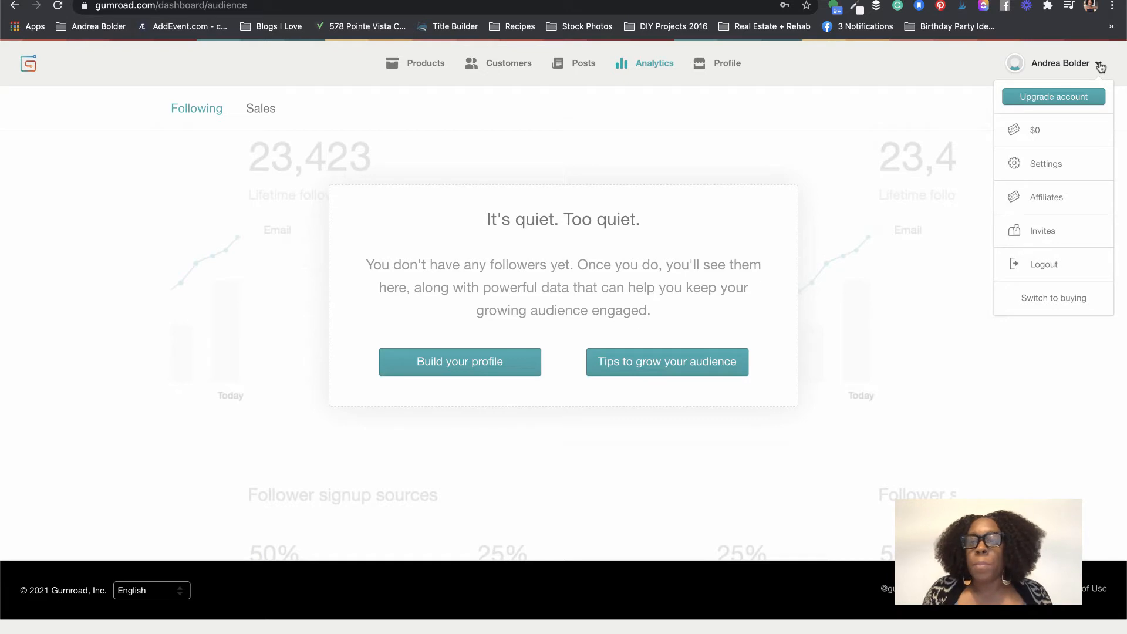
left_click(1056, 168)
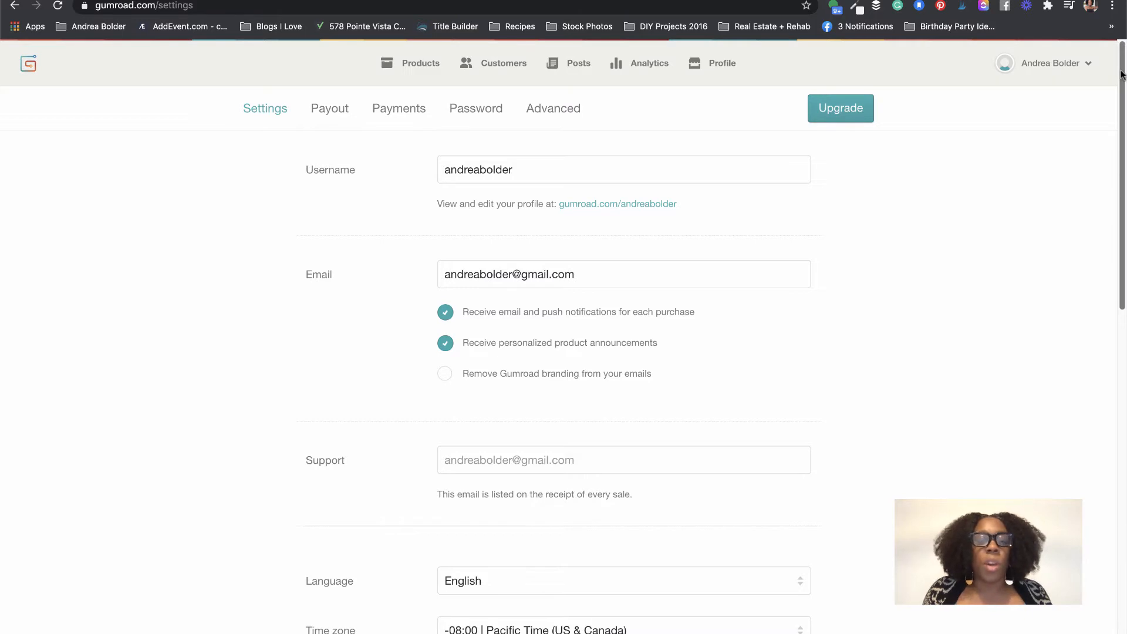
scroll(1120, 74, "down", 1)
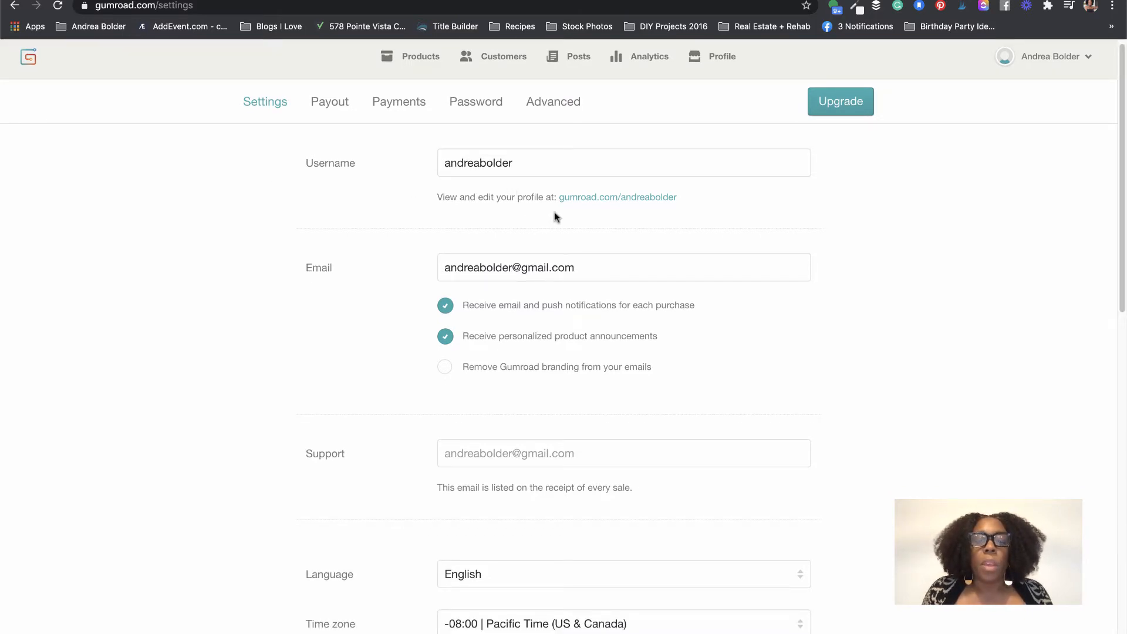
left_click(661, 200)
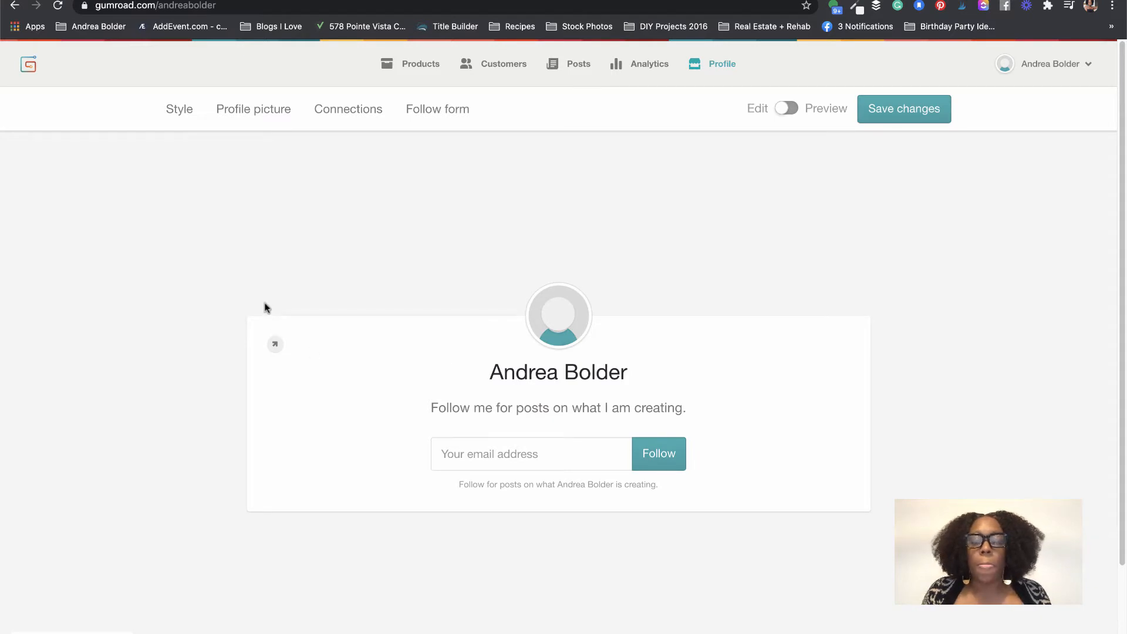
left_click(14, 7)
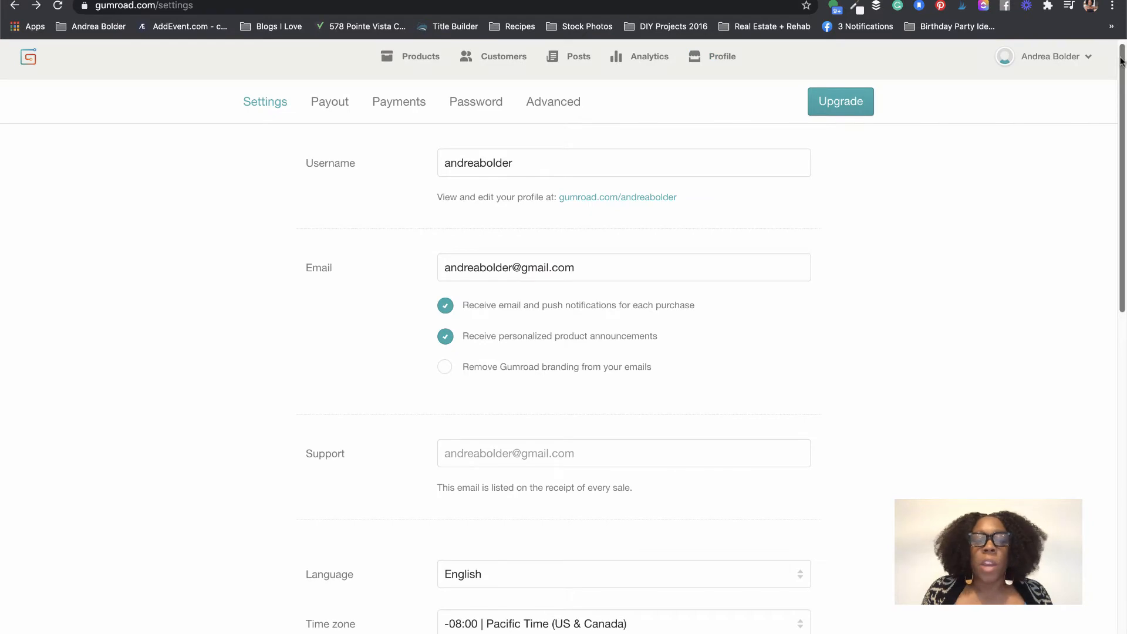
left_click_drag(1121, 60, 1121, 280)
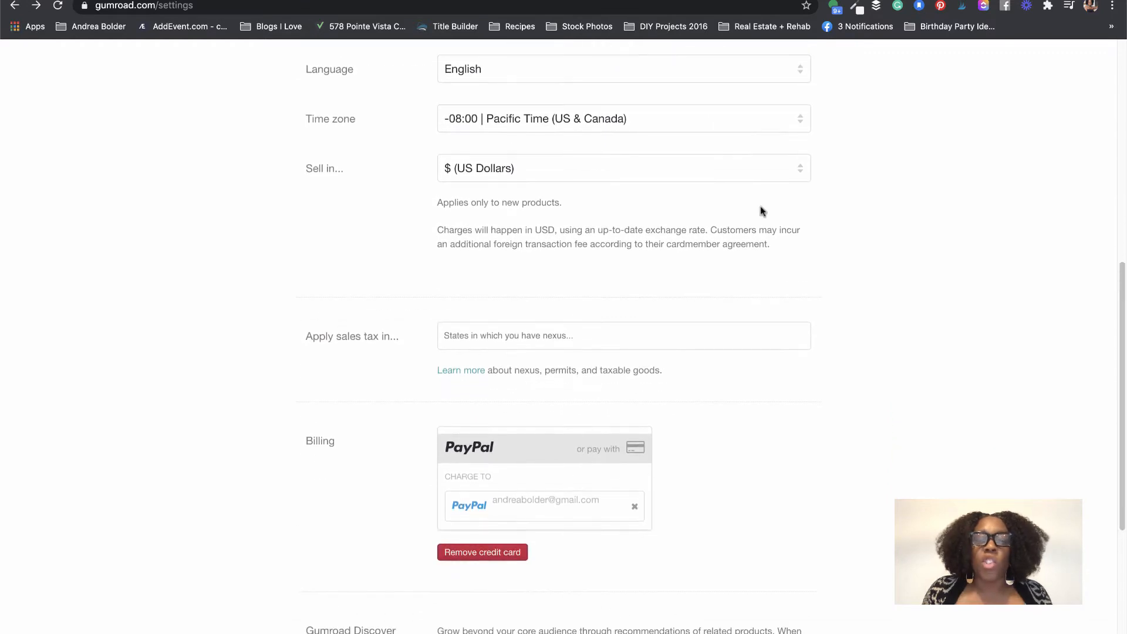
left_click(793, 162)
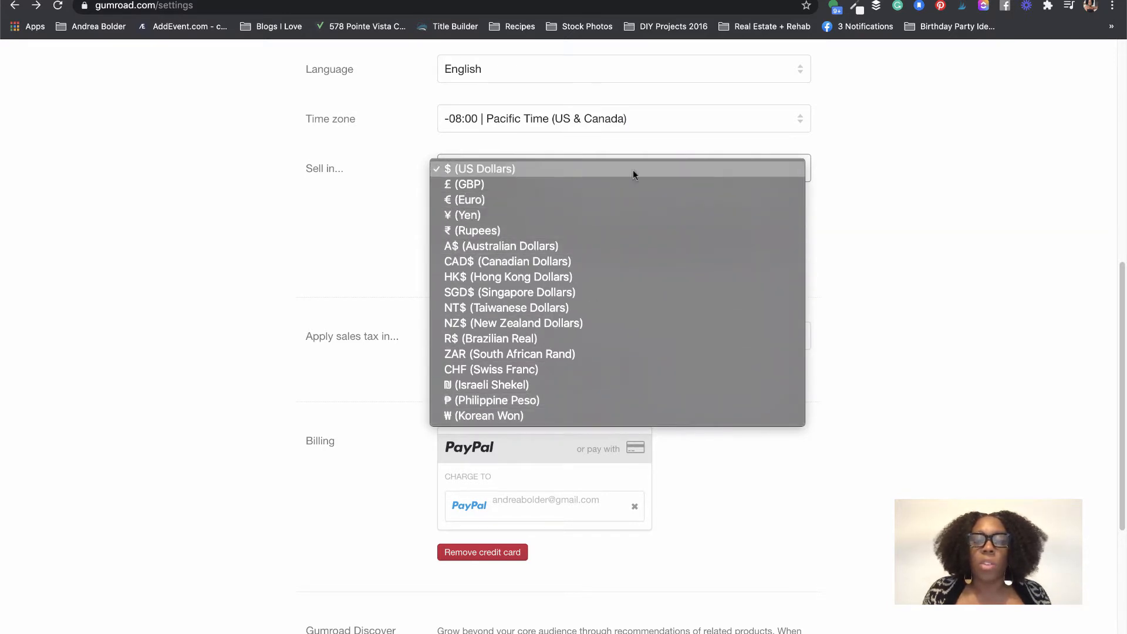
left_click(567, 169)
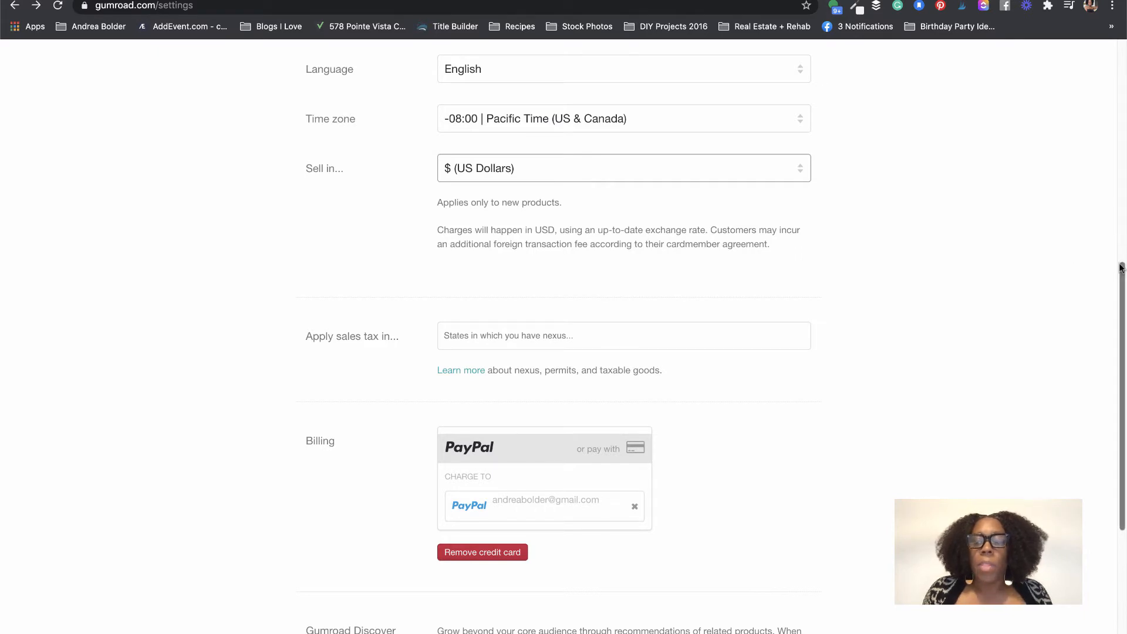
left_click_drag(1121, 266, 1104, 351)
left_click(520, 147)
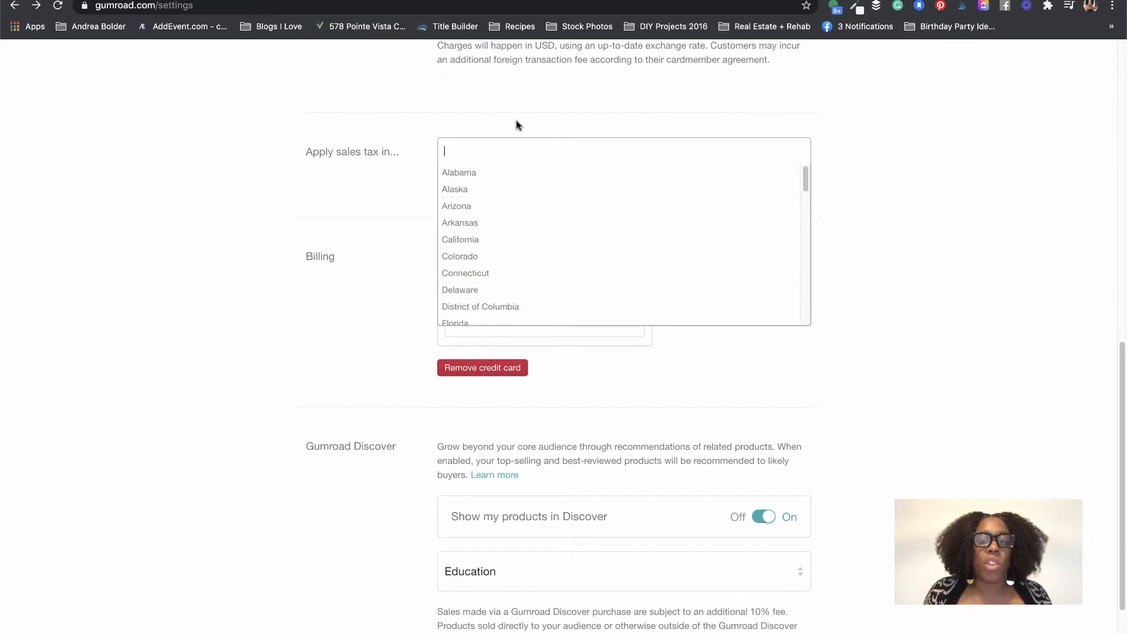
left_click(854, 145)
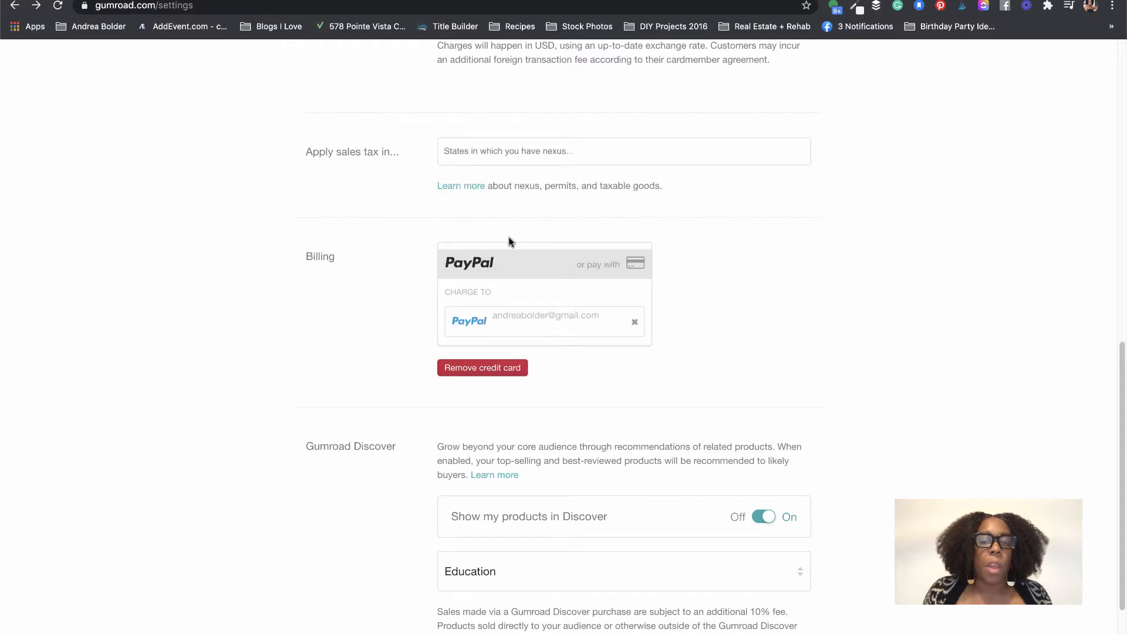
scroll(360, 371, "down", 2)
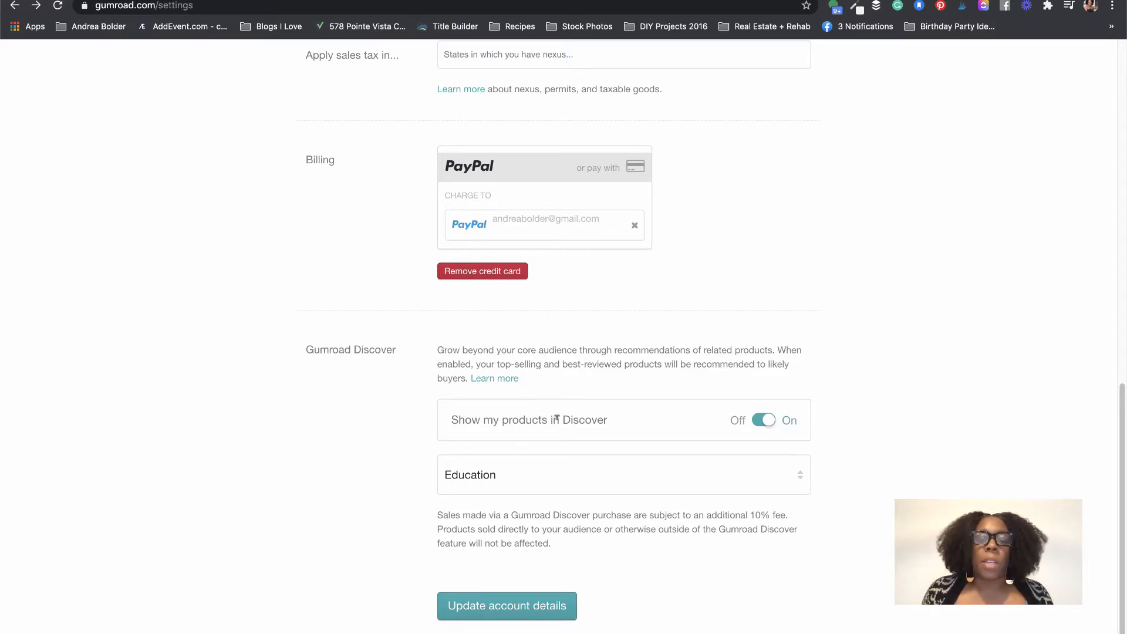
Step: Keep products shown in Discover under the Education category and save the account details
left_click(768, 420)
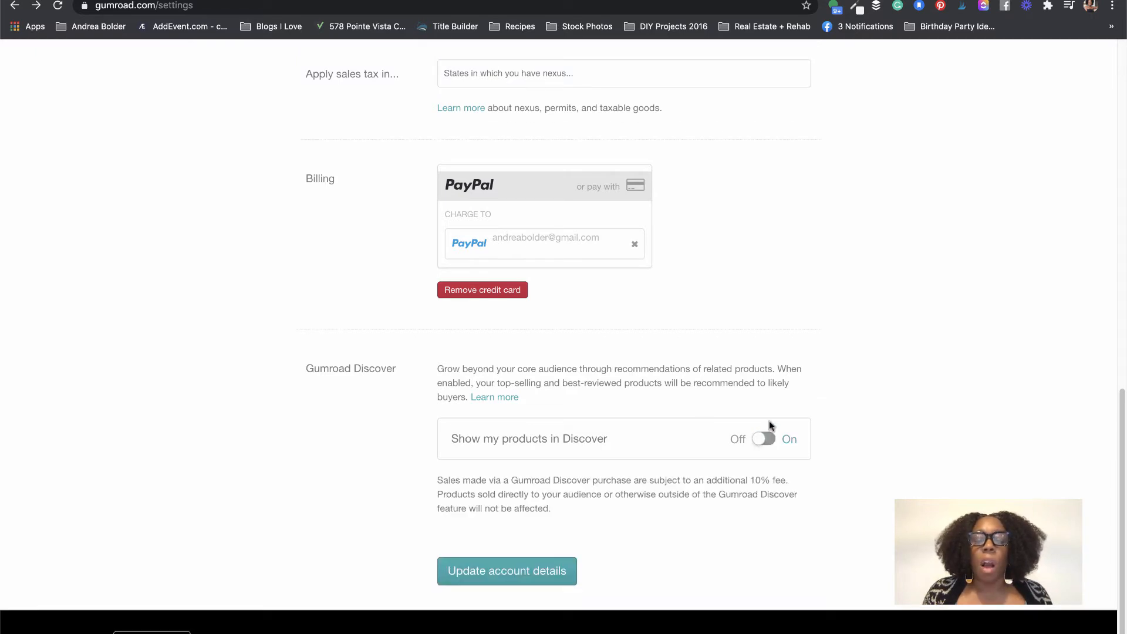
left_click(761, 440)
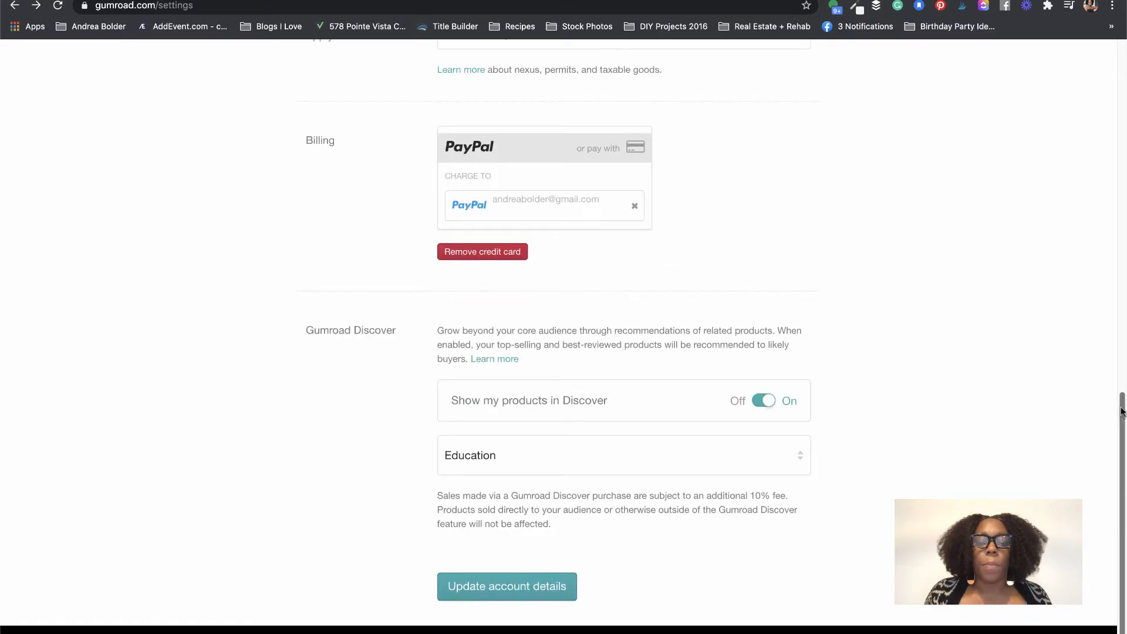
left_click_drag(1121, 412, 1120, 419)
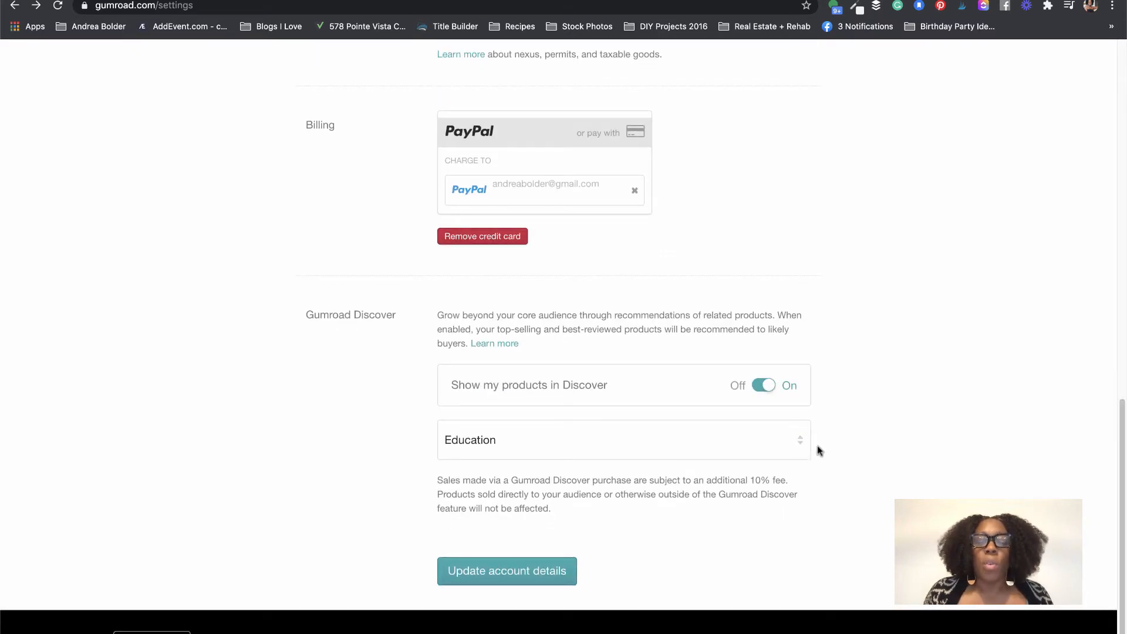
left_click(800, 445)
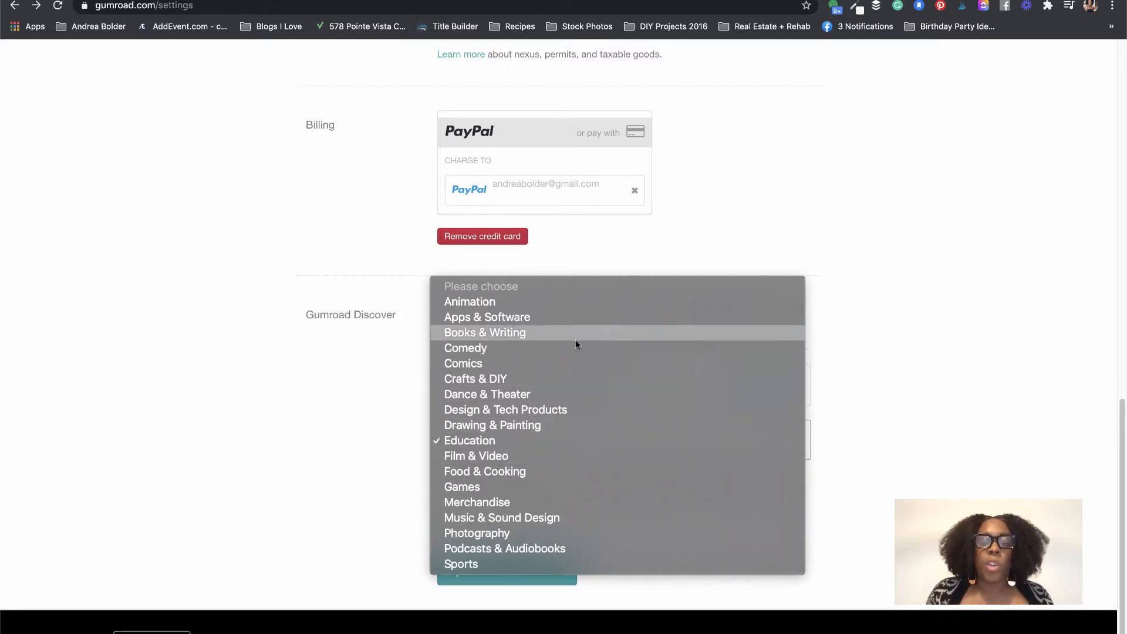
left_click(793, 230)
left_click(564, 572)
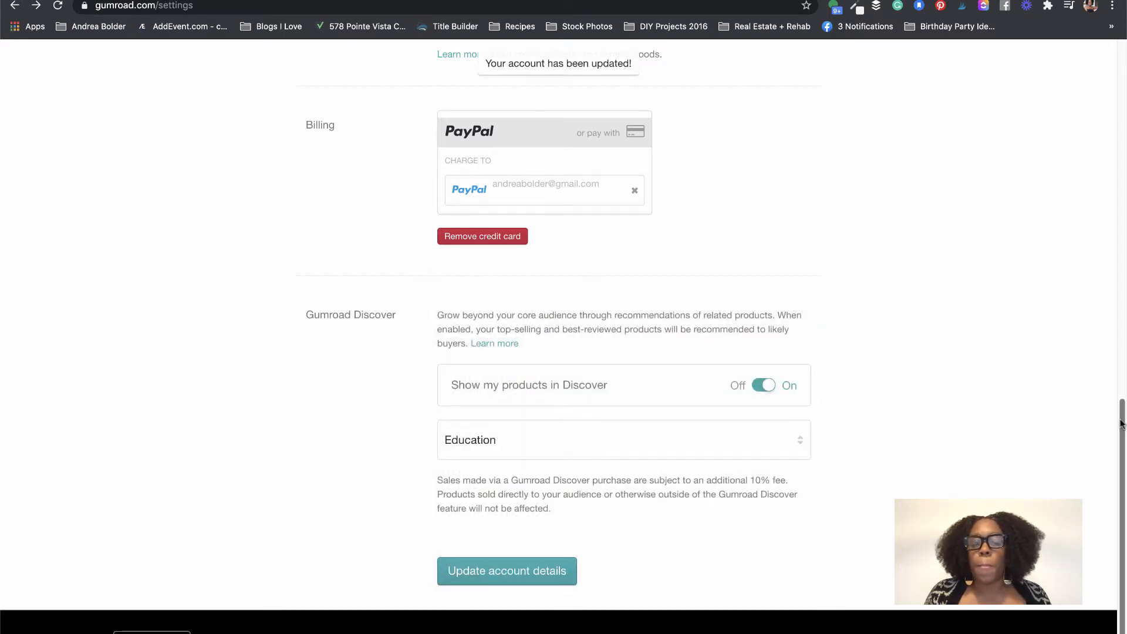
left_click_drag(1121, 422, 1123, 43)
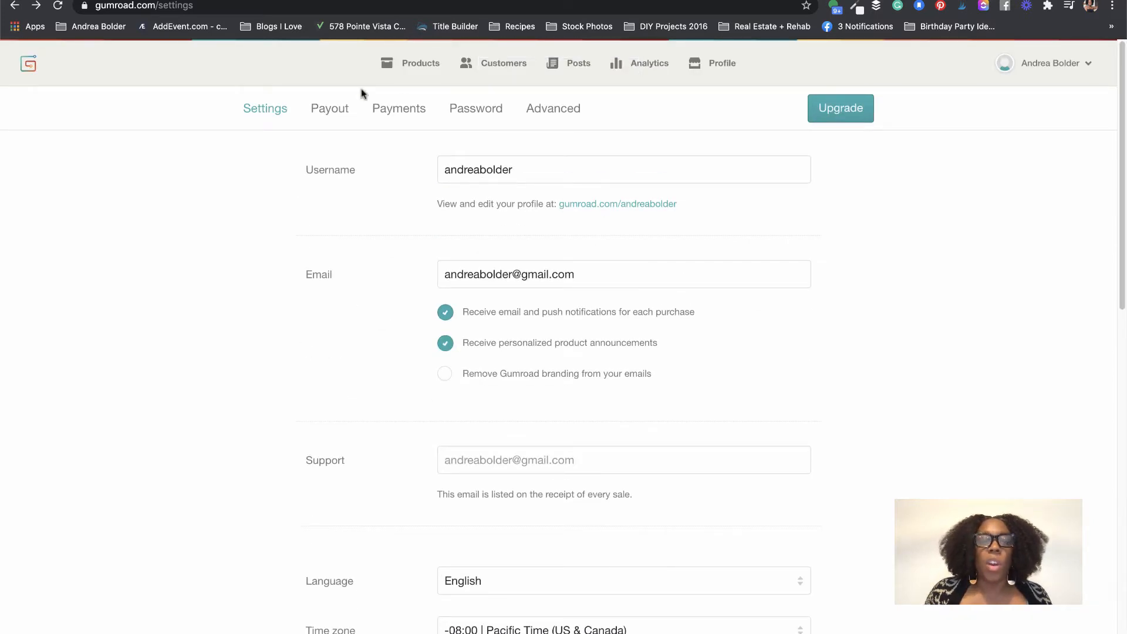
Step: Review the Payout settings, then the Payments settings with the Connect with PayPal option
left_click(332, 111)
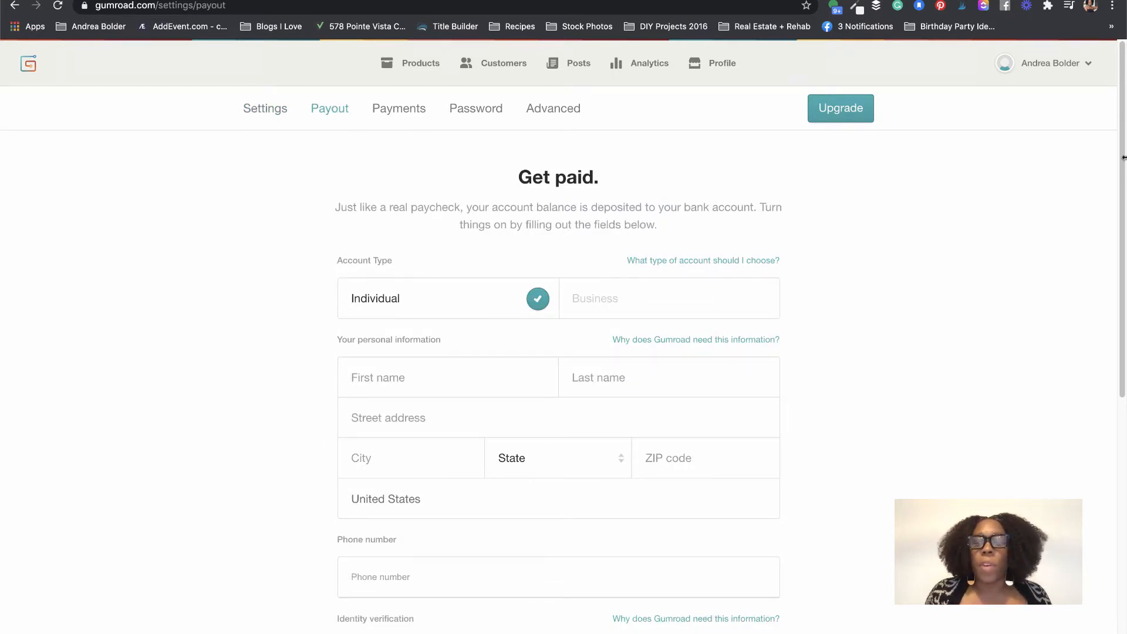
mouse_move(1122, 158)
left_mouse_down()
mouse_move(1110, 418)
mouse_move(1124, 138)
left_mouse_up()
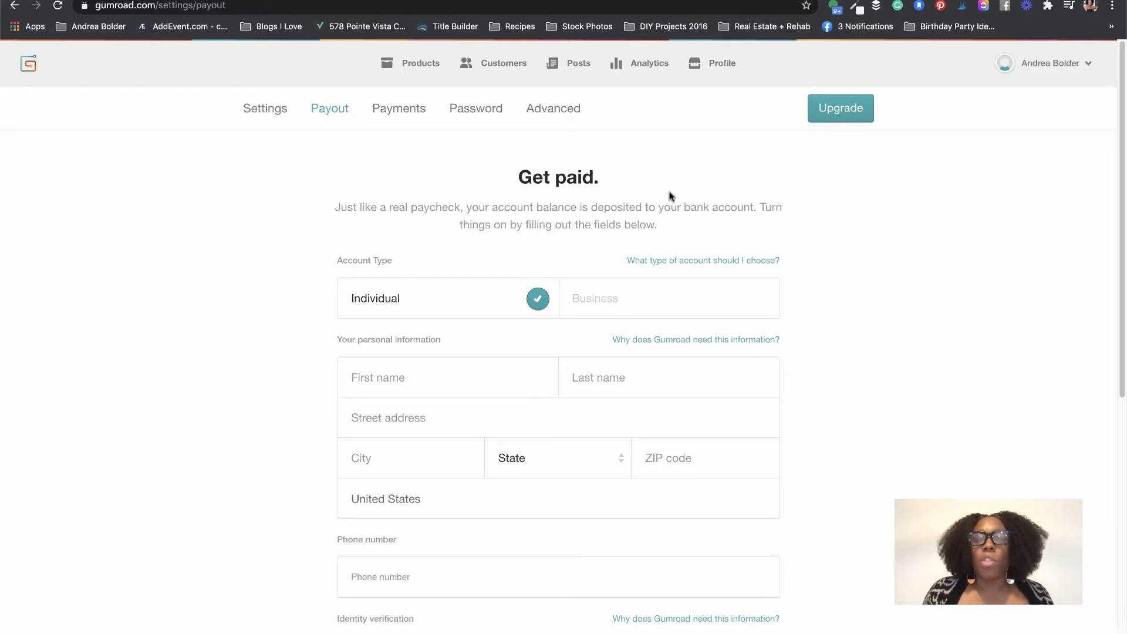
left_click_drag(1121, 163, 1109, 370)
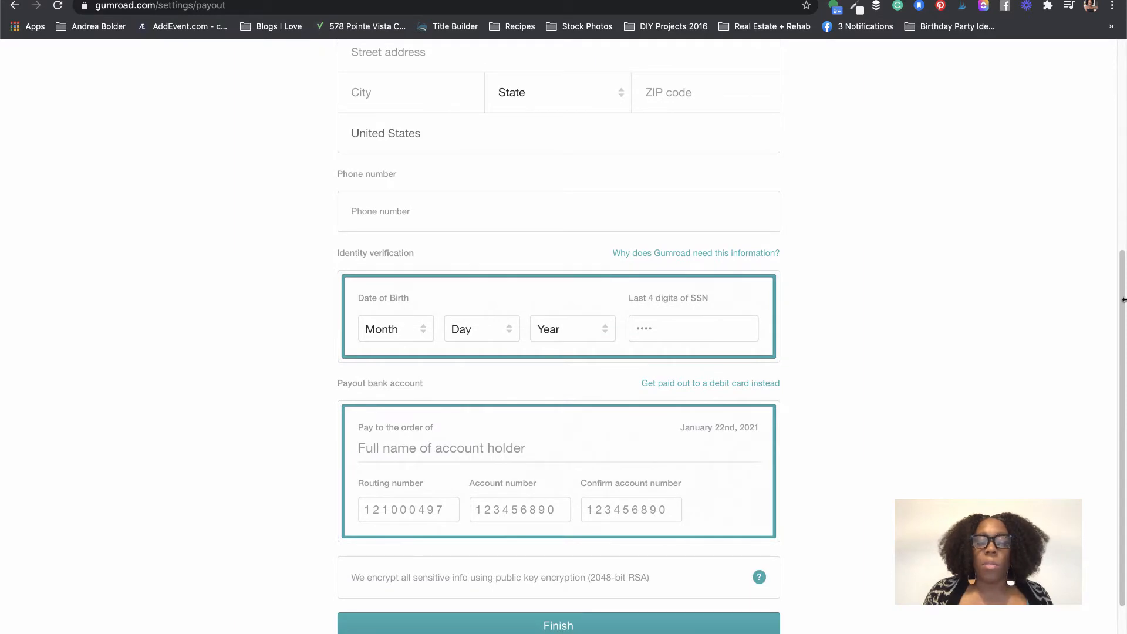
left_click_drag(1121, 257, 1121, 46)
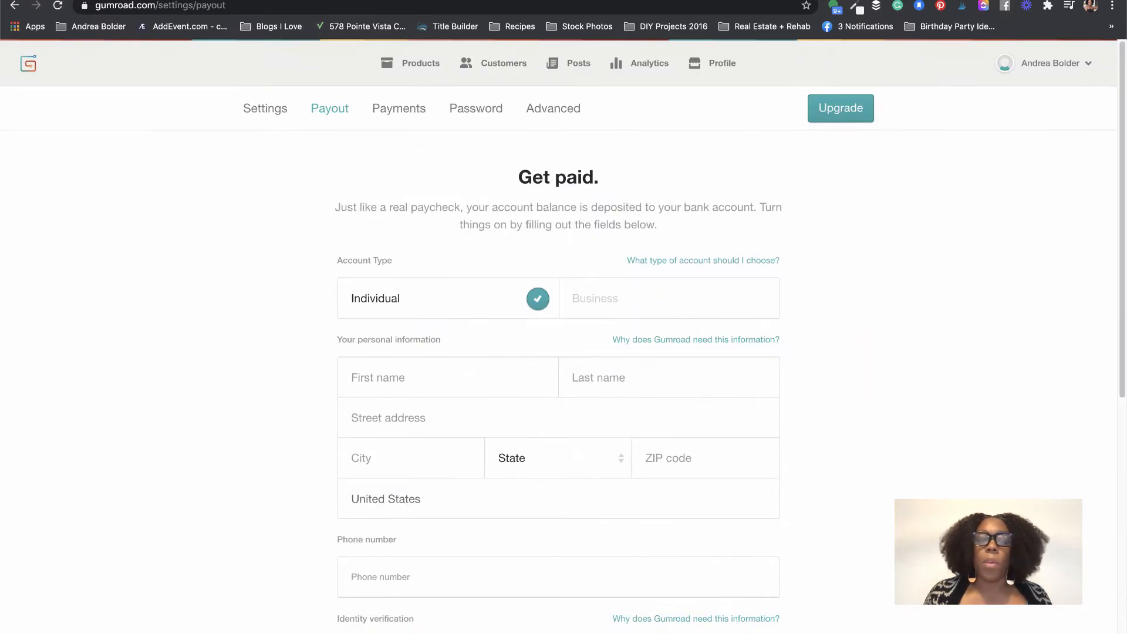
left_click(423, 123)
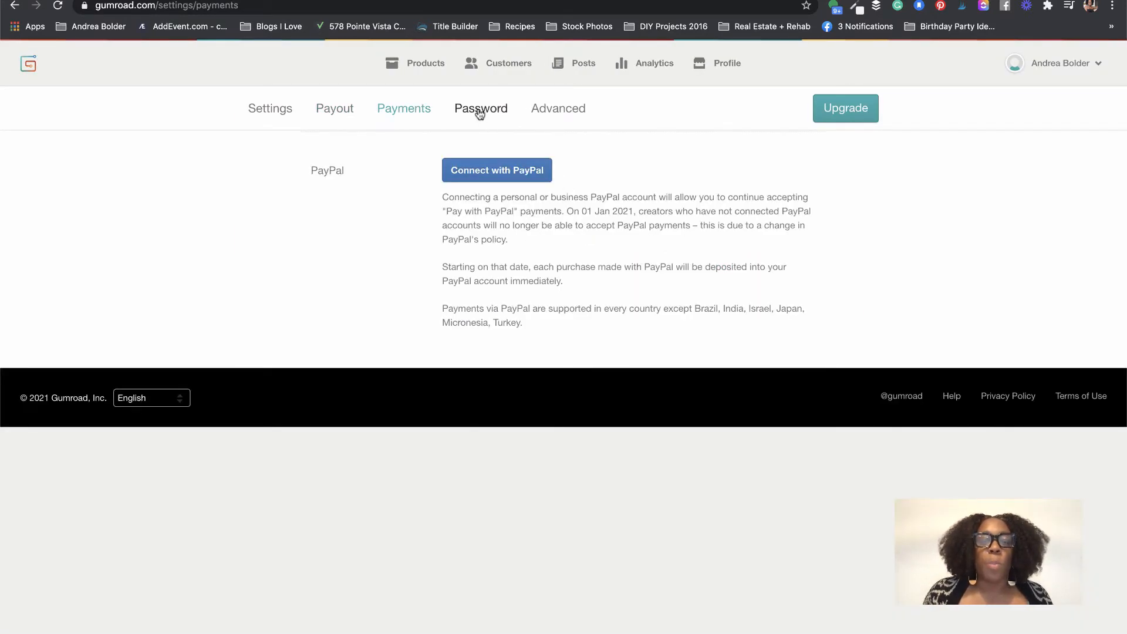
Step: Show the Advanced settings with custom domain, ping endpoint and third-party analytics options
left_click(572, 110)
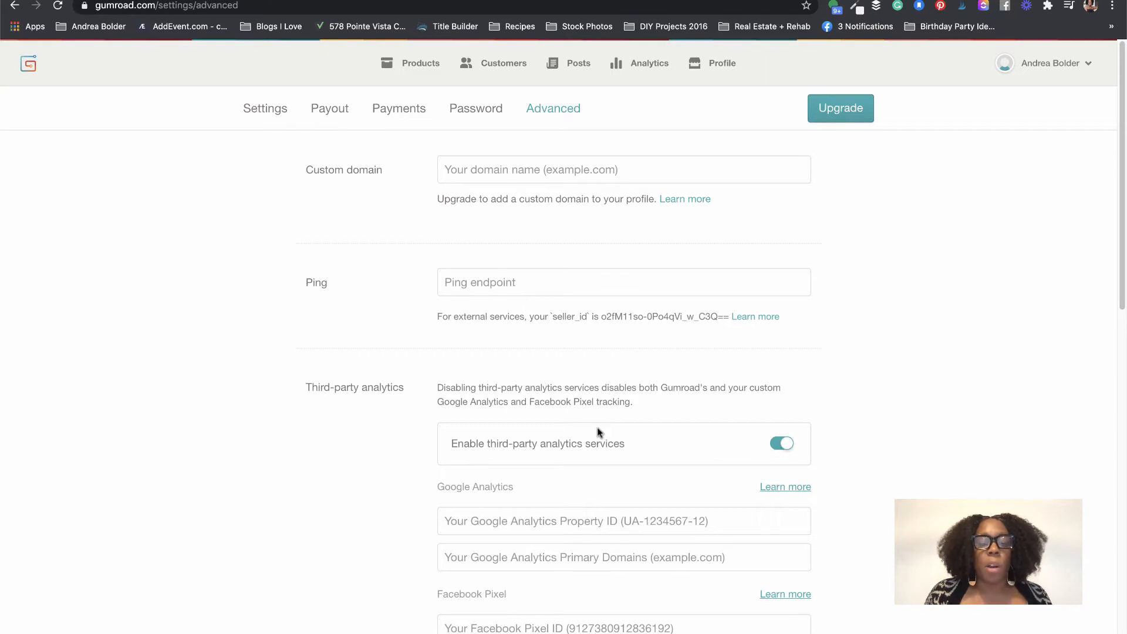
Step: Scroll through the Advanced settings to check the blank Google Analytics and Facebook Pixel fields
left_click_drag(1123, 160, 1123, 269)
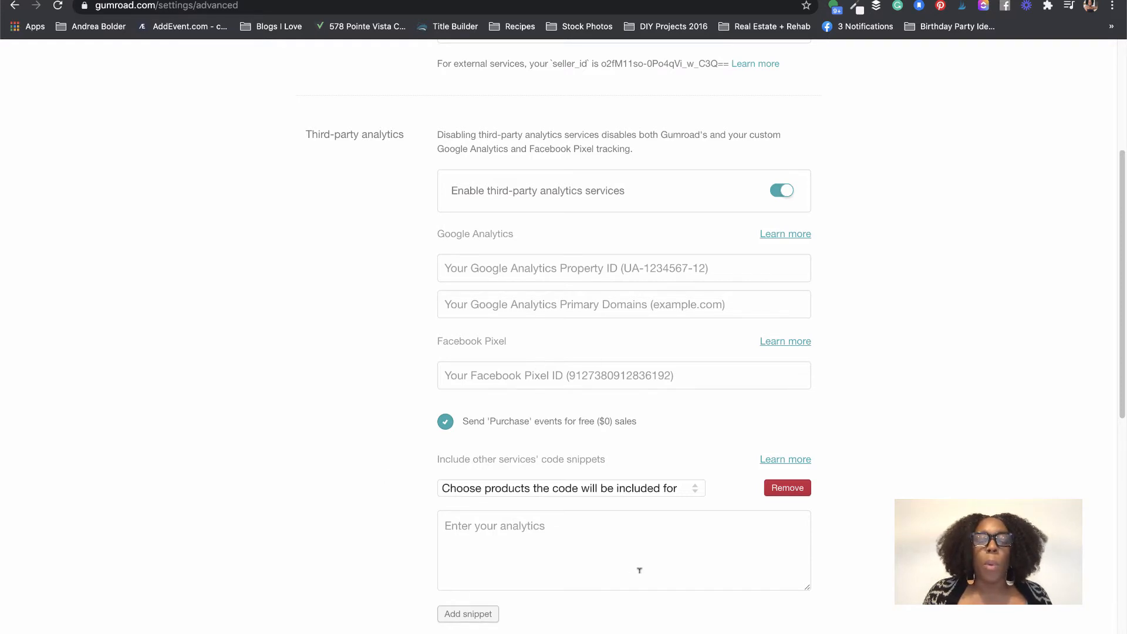
scroll(1111, 573, "down", 7)
scroll(1111, 574, "down", 3)
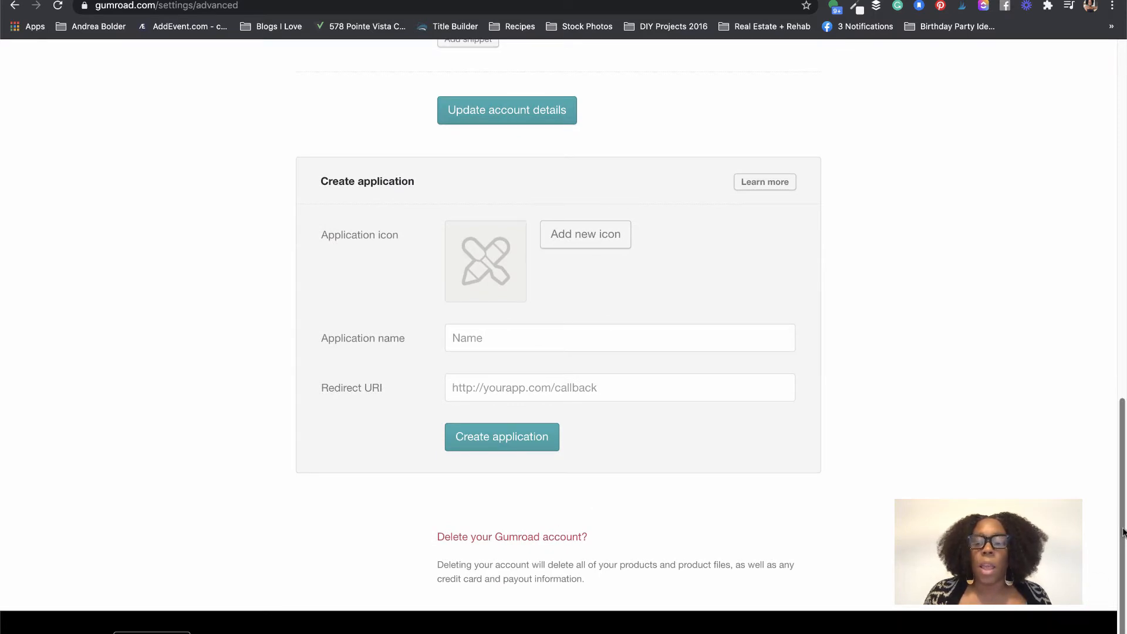
scroll(1122, 531, "up", 20)
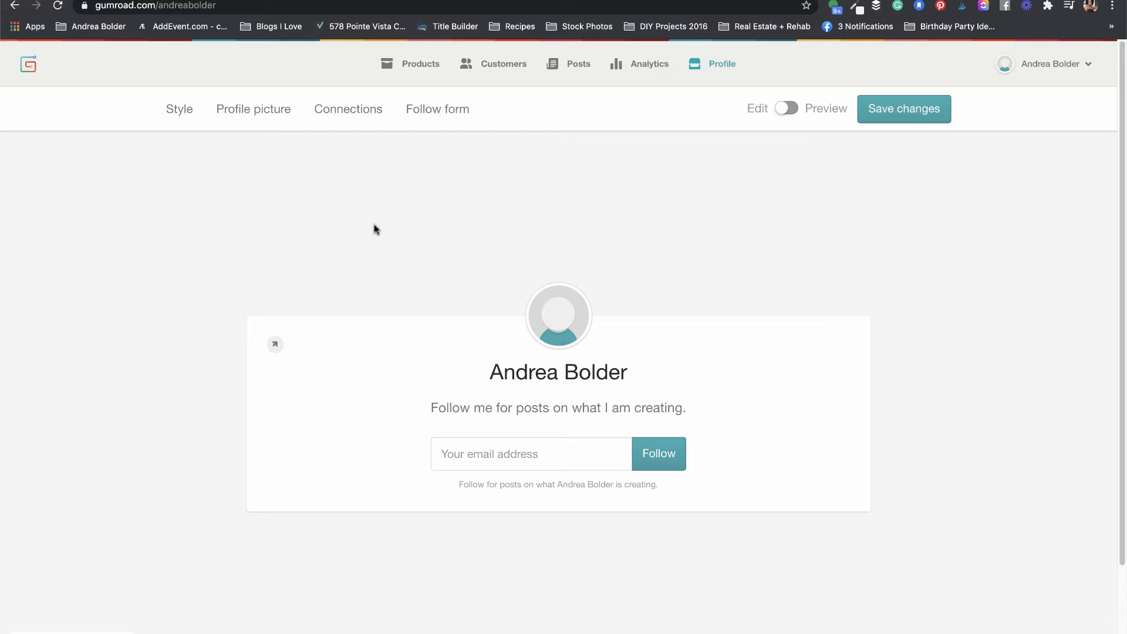
Step: Preview the Dark, Letterhead, New York and Shiny profile themes, settling on Gumroad — Default
left_click(173, 114)
left_click(253, 199)
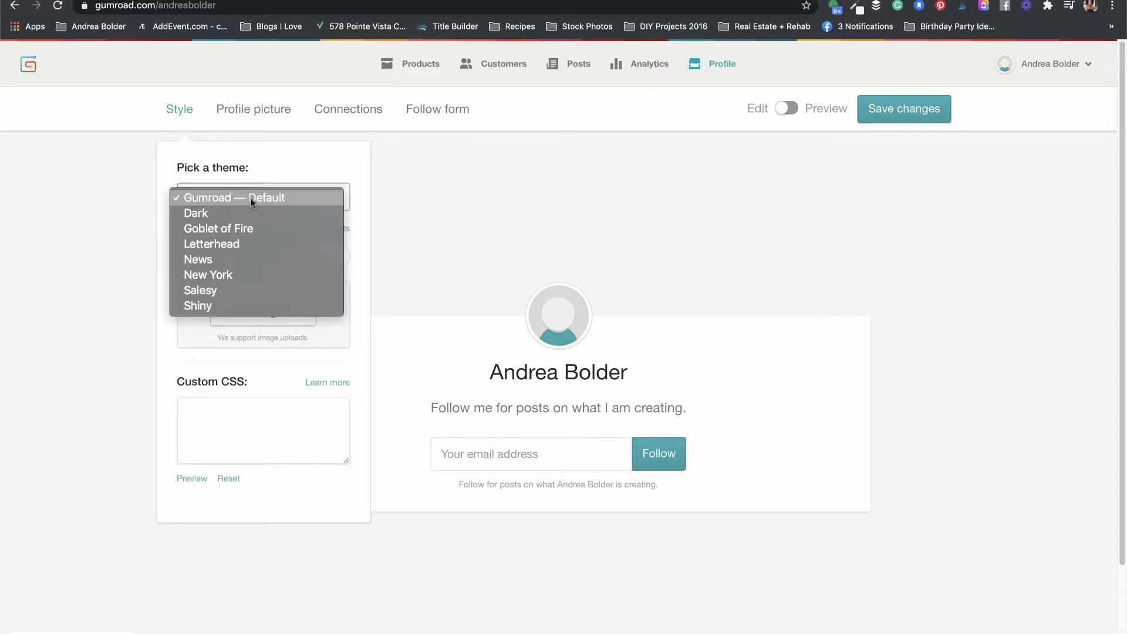
left_click(244, 211)
left_click(242, 198)
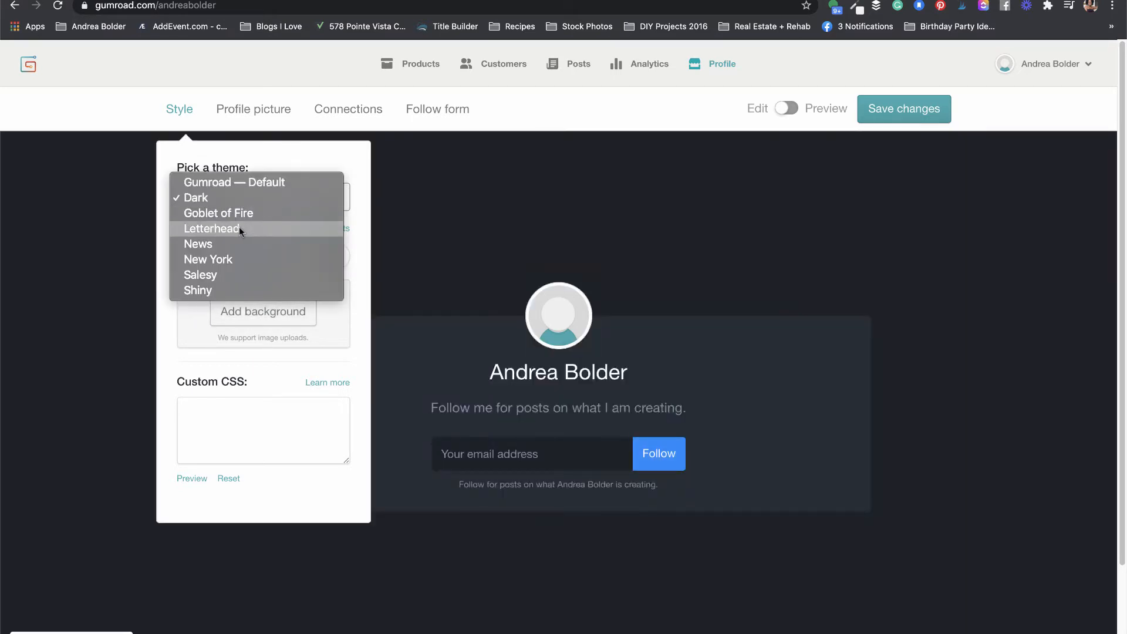
left_click(239, 228)
left_click(276, 193)
key("Escape")
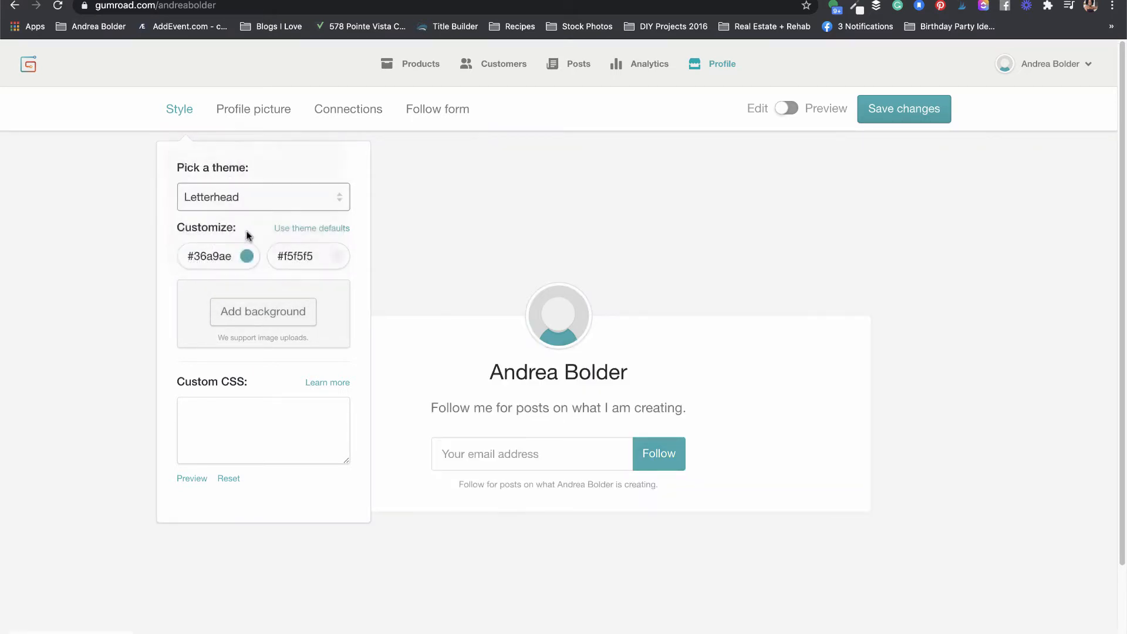
left_click(247, 235)
left_click(288, 194)
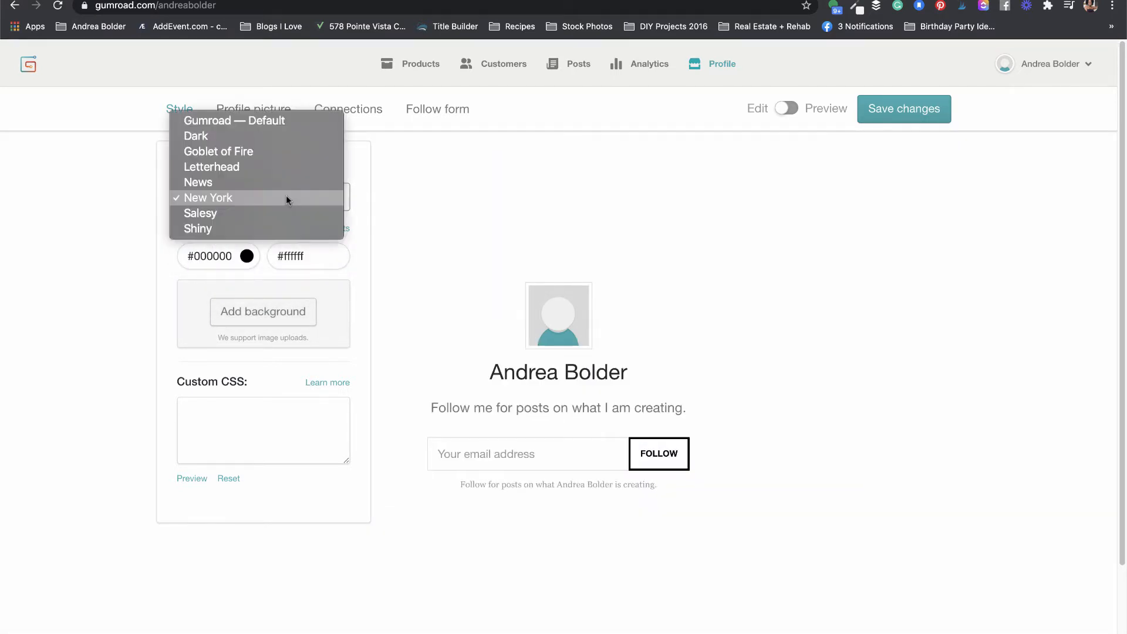
left_click(237, 229)
left_click(320, 196)
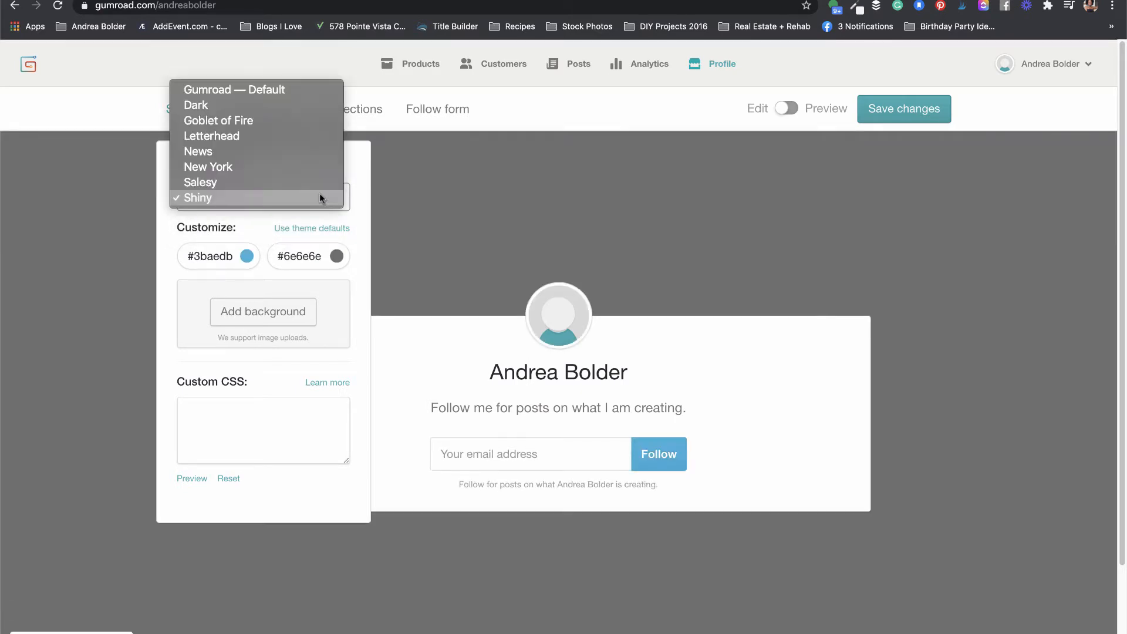
left_click(255, 88)
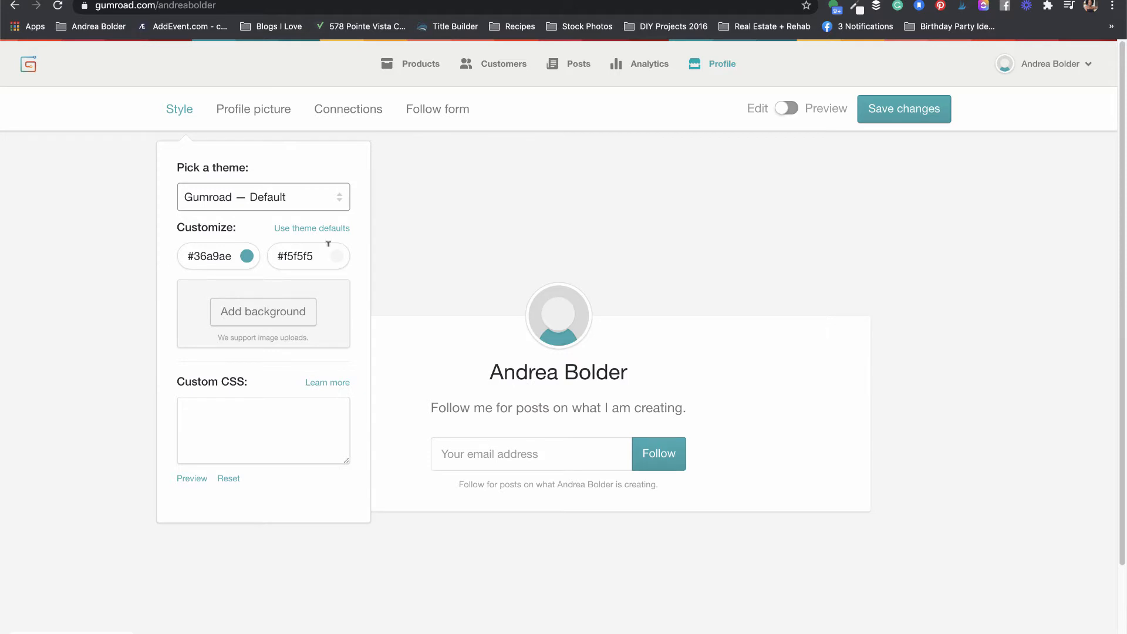
Step: Change the profile accent colour from #36a9ae to #F7CDCA
double_click(218, 254)
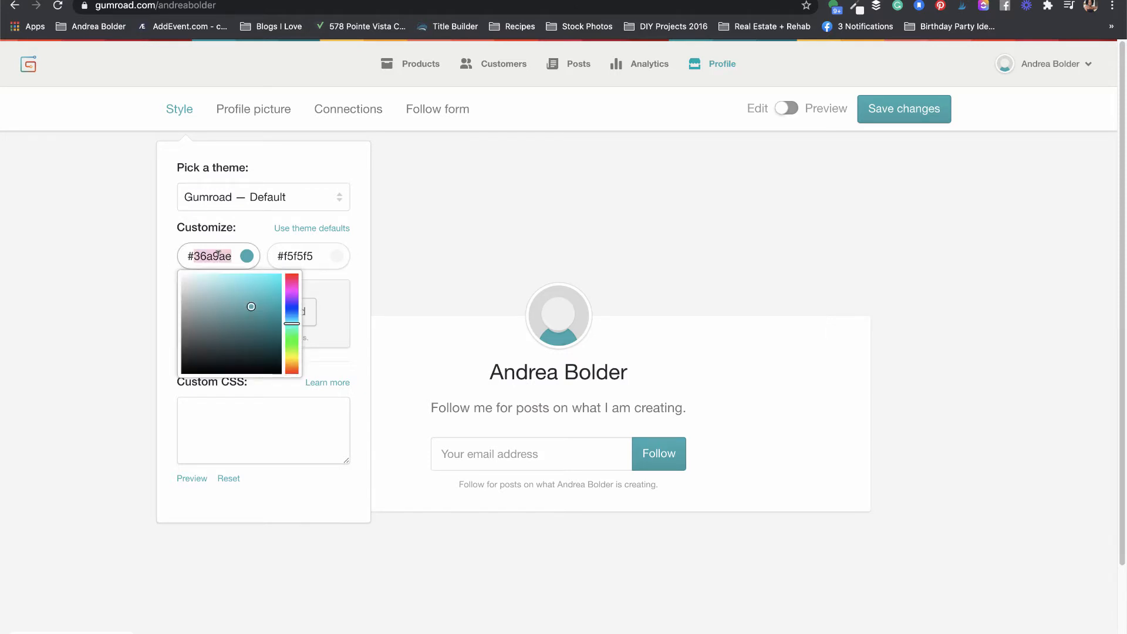
type("F7CDCA")
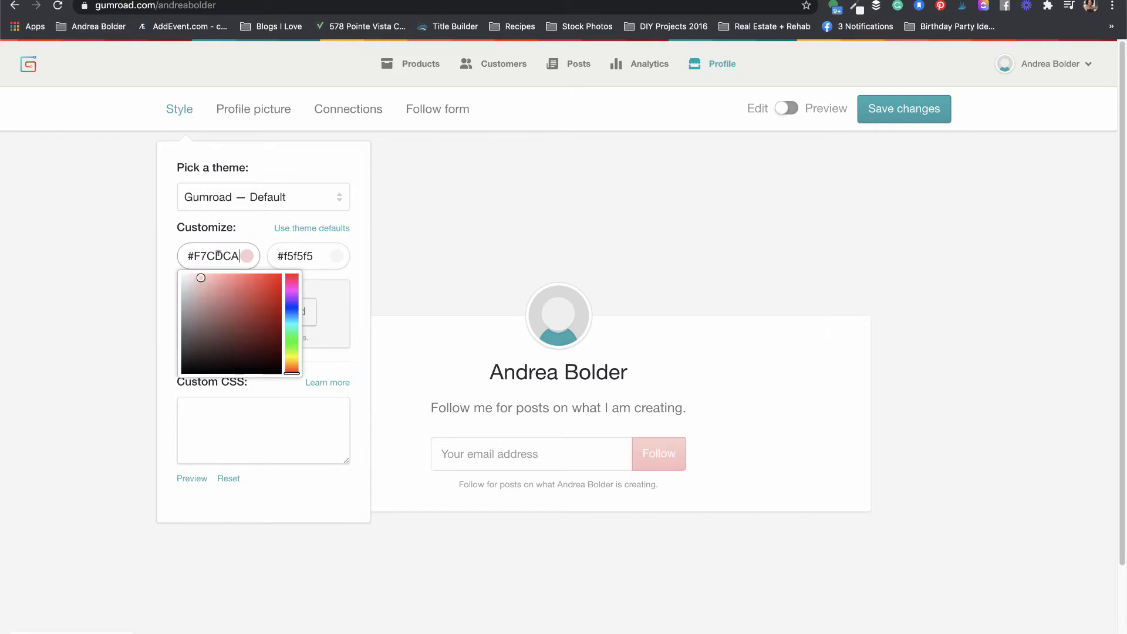
left_click(361, 263)
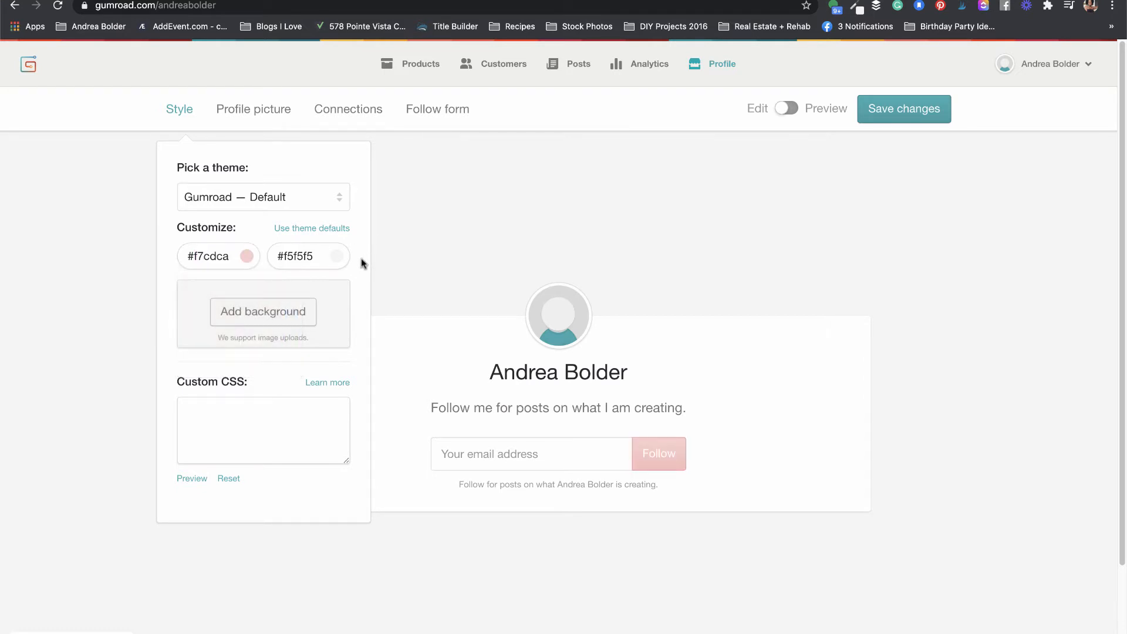
Step: Add a Downloads image as the profile background, then remove it again
left_click(273, 313)
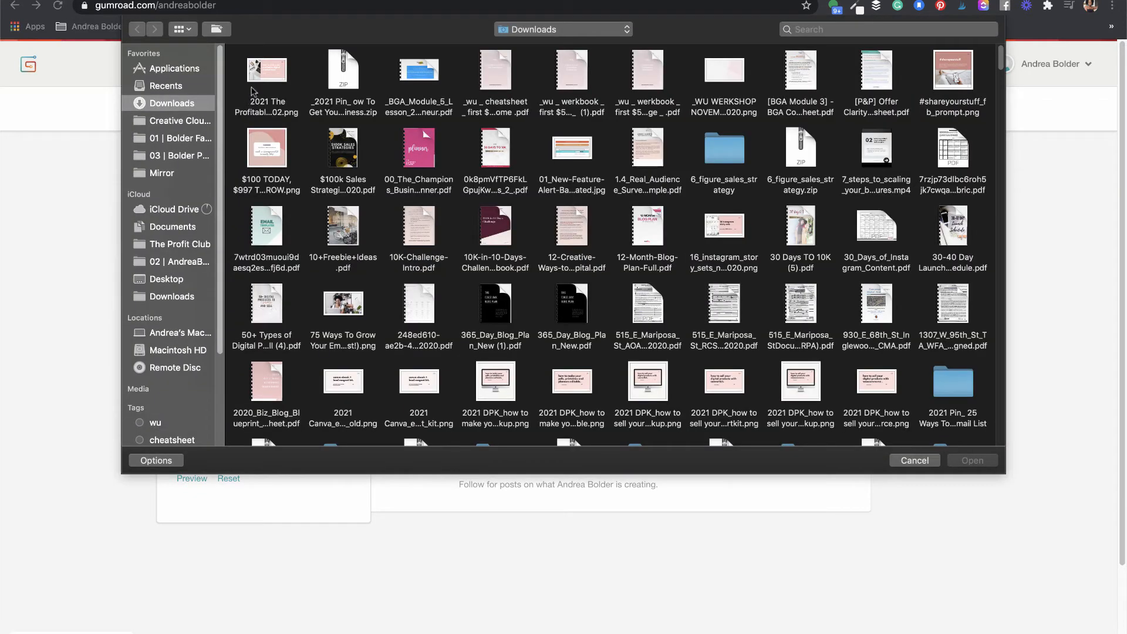
left_click(270, 70)
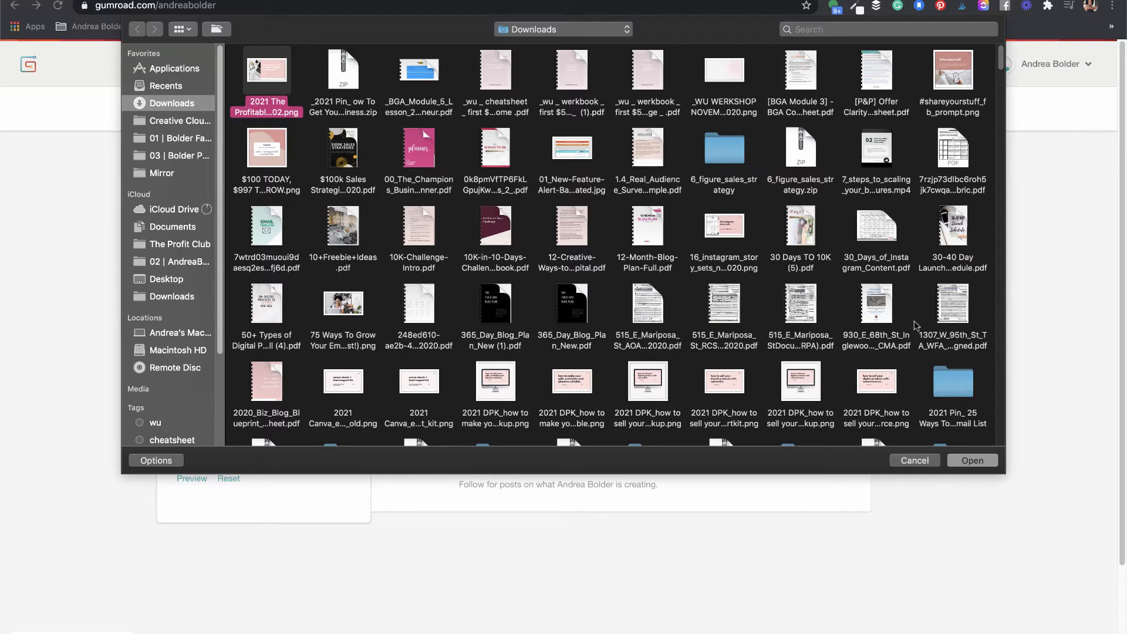
left_click(965, 461)
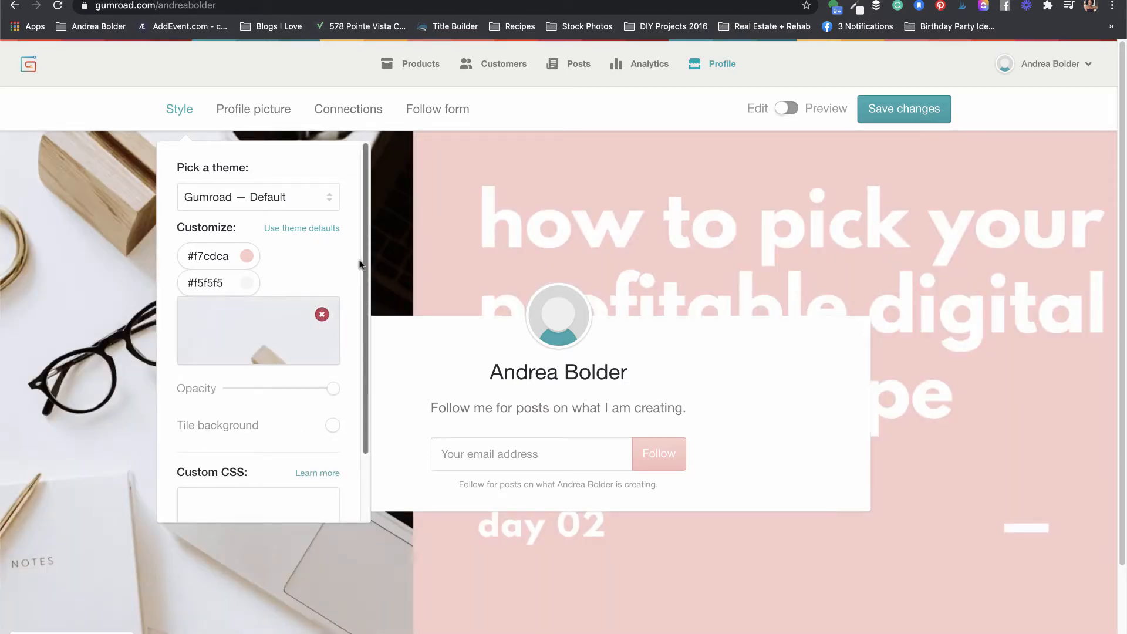
left_click_drag(363, 261, 361, 358)
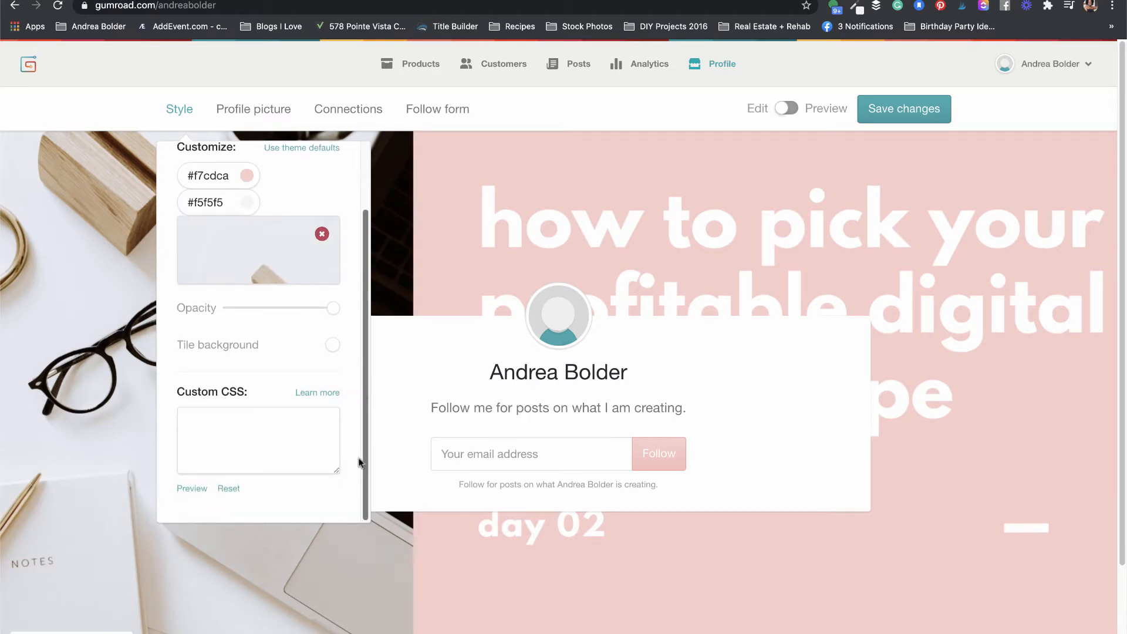
left_click_drag(360, 462, 361, 259)
mouse_move(326, 317)
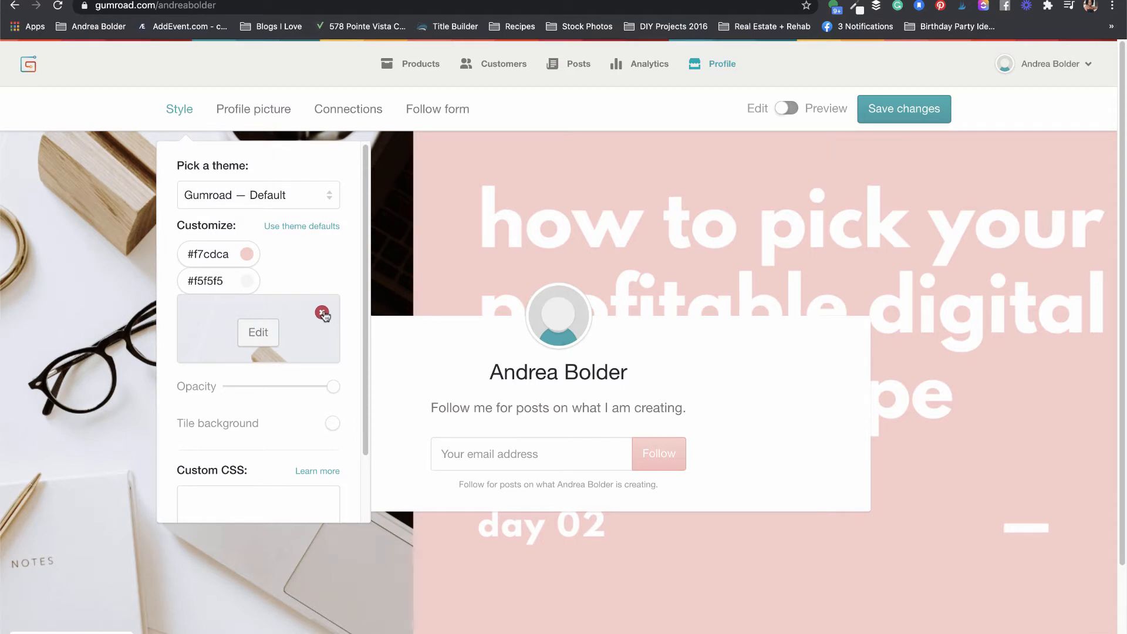
left_click(322, 313)
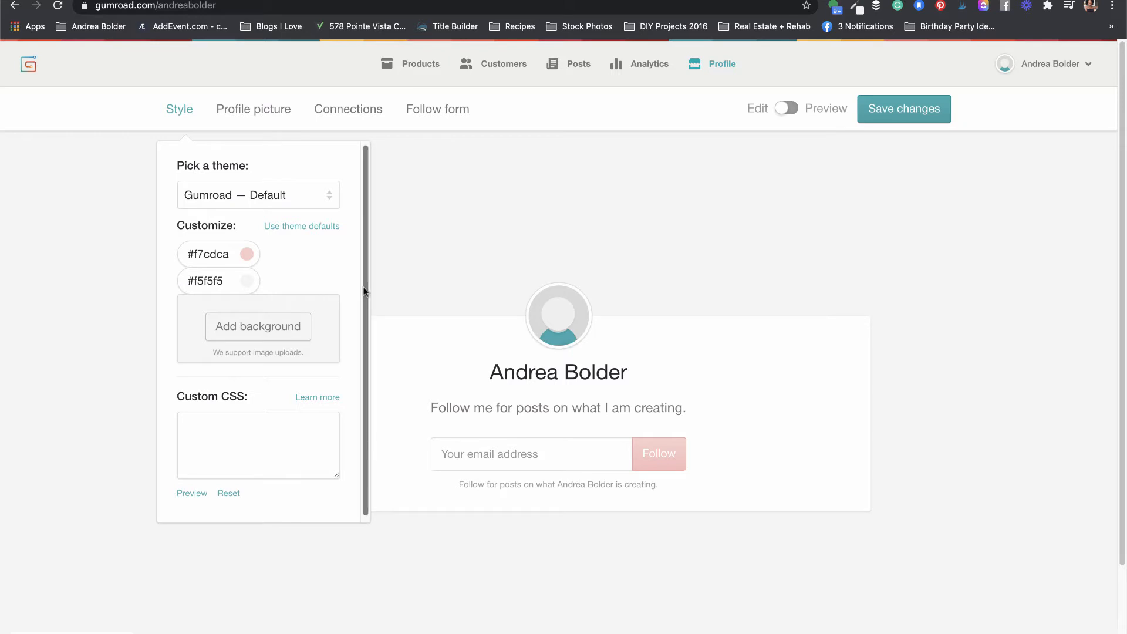
left_click(585, 194)
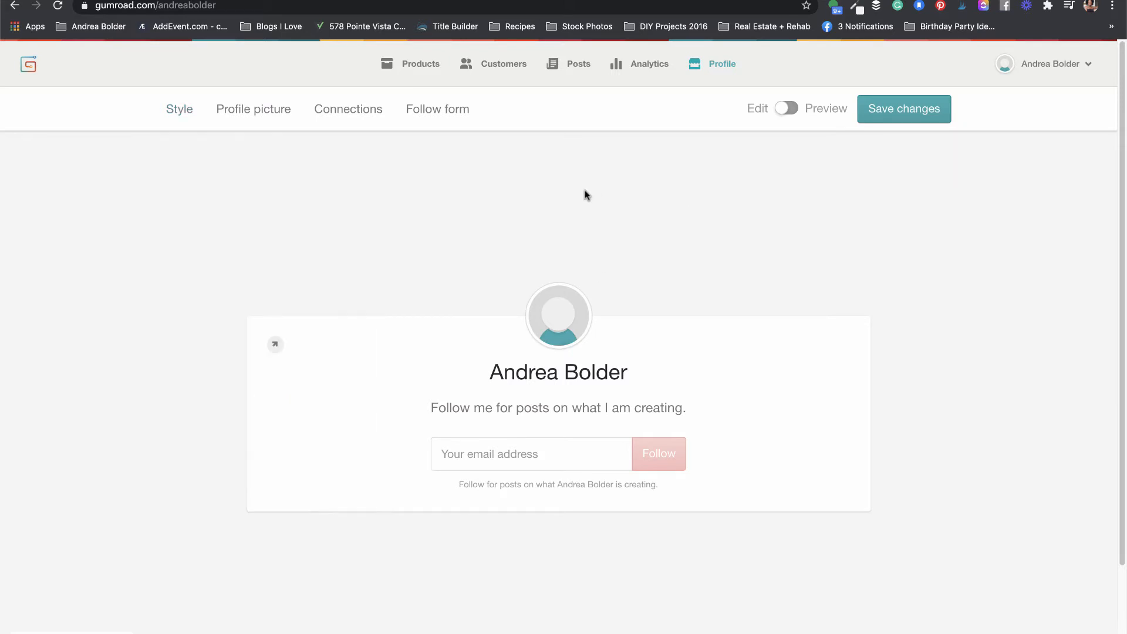
Step: Upload the portrait photo, found by searching 'pic', as the profile picture
left_click(258, 111)
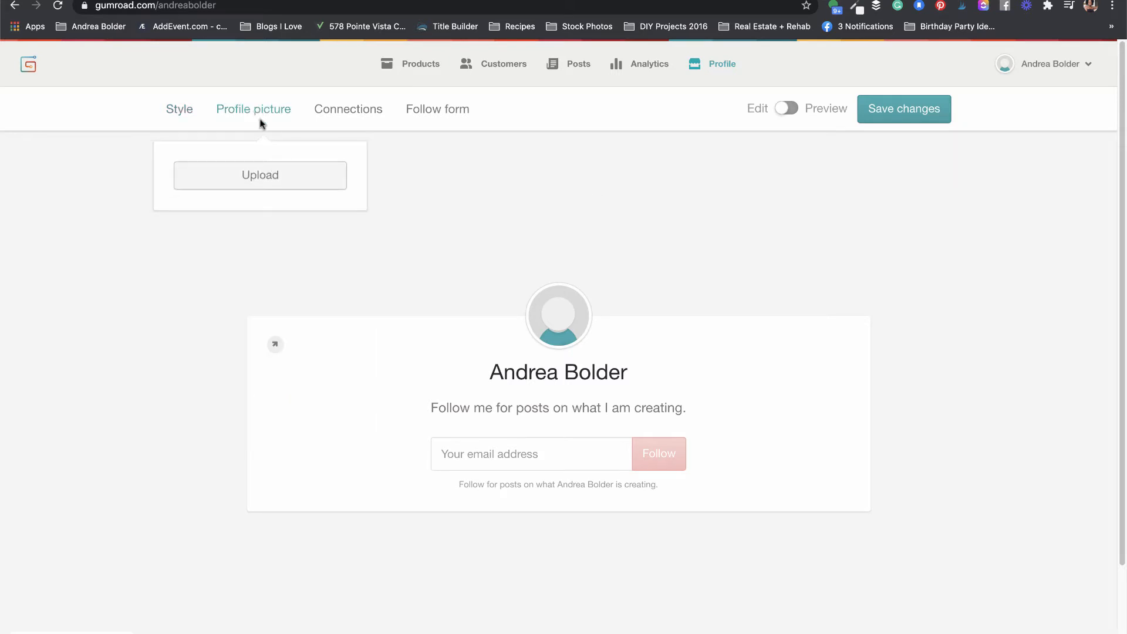
left_click(244, 178)
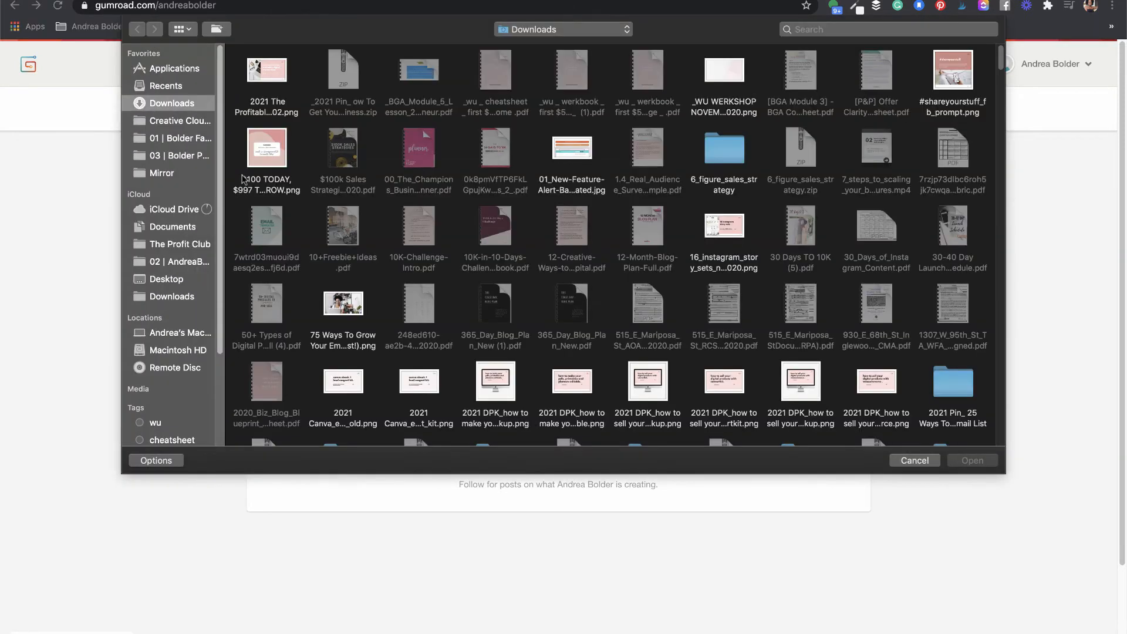
left_click(889, 29)
type("pic")
scroll(985, 250, "down", 5)
scroll(984, 269, "down", 10)
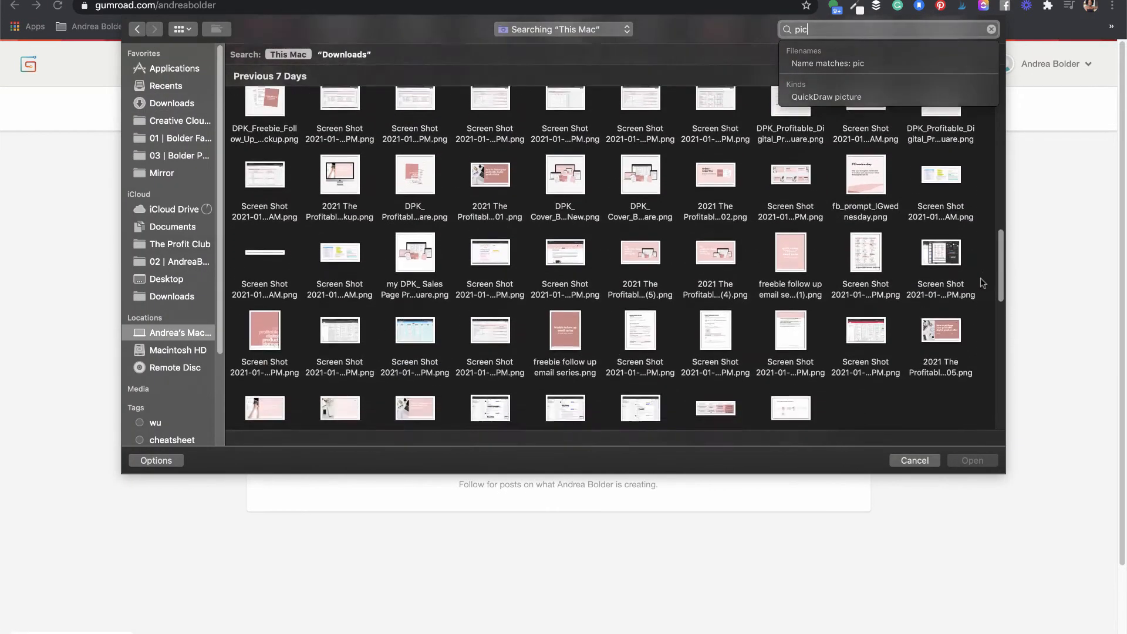
scroll(965, 293, "down", 10)
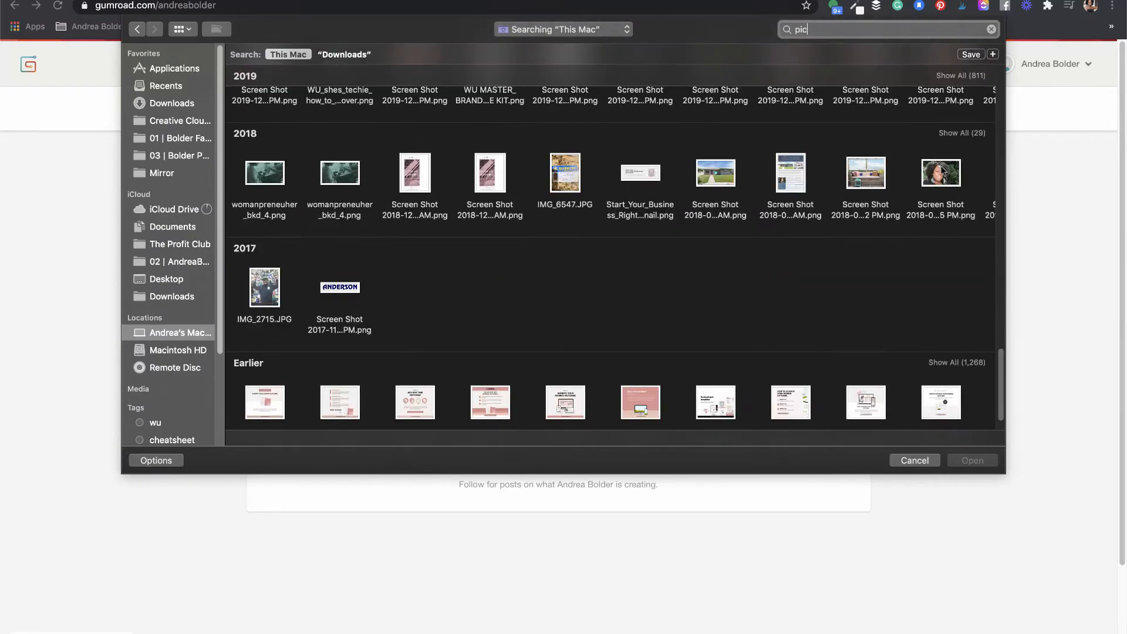
left_click(941, 172)
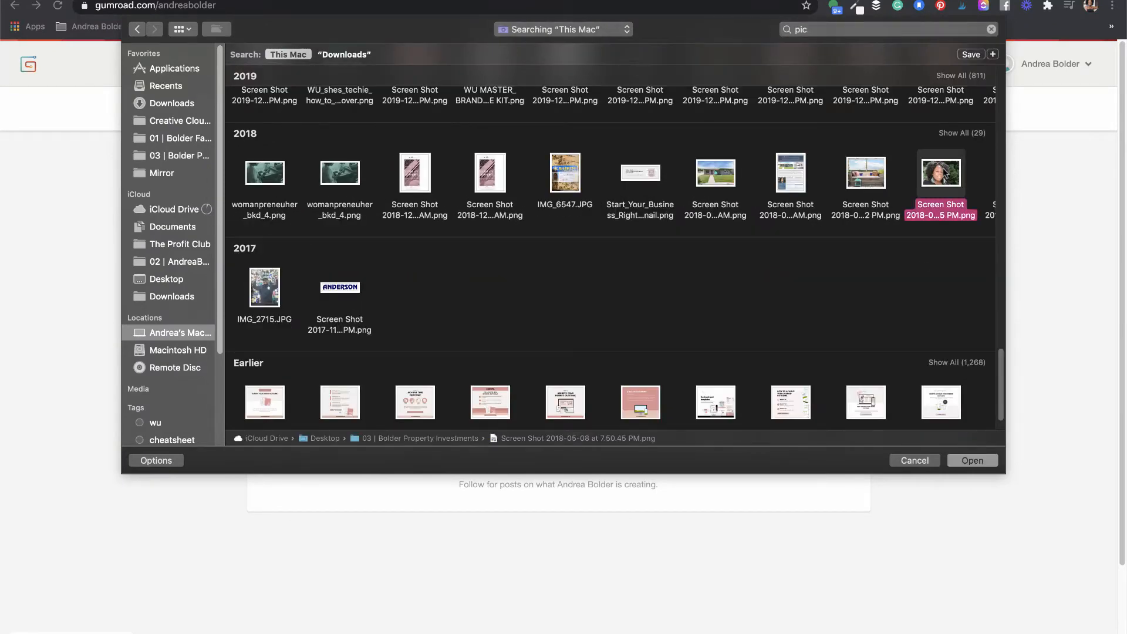
left_click(971, 460)
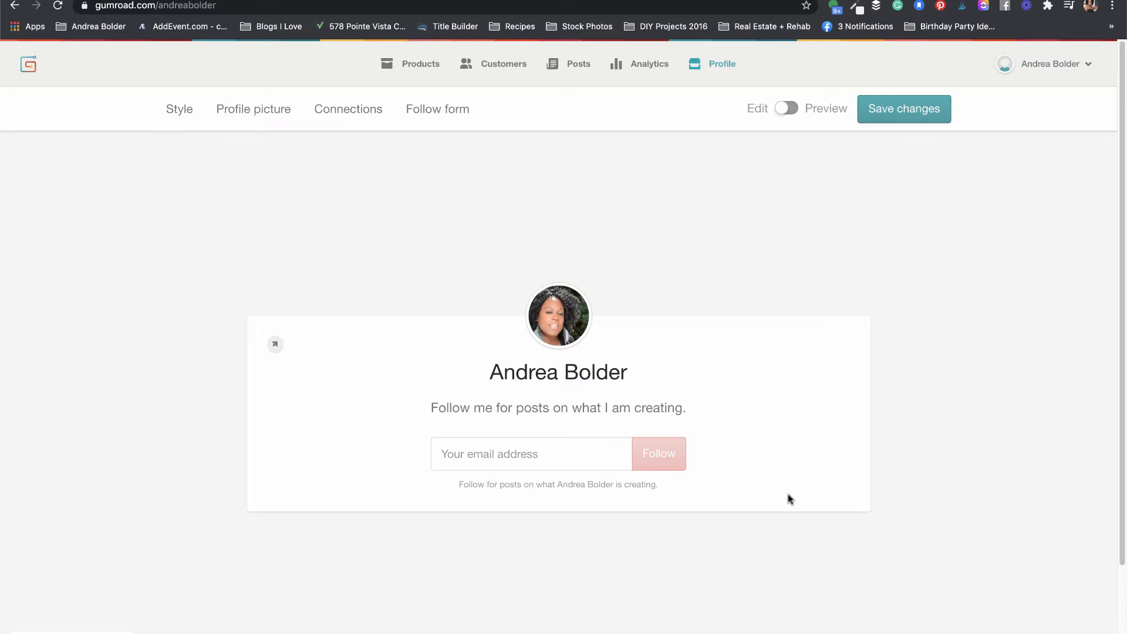
Step: Open the follow form settings and try Subscribe, then Submit, as the call to action
left_click(346, 113)
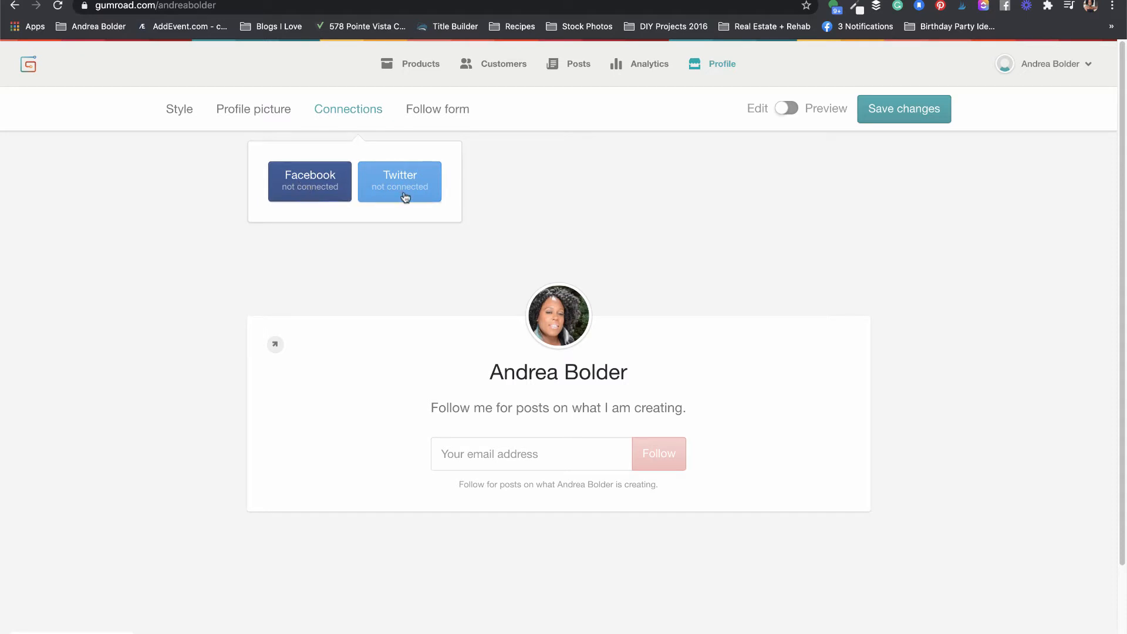
left_click(442, 112)
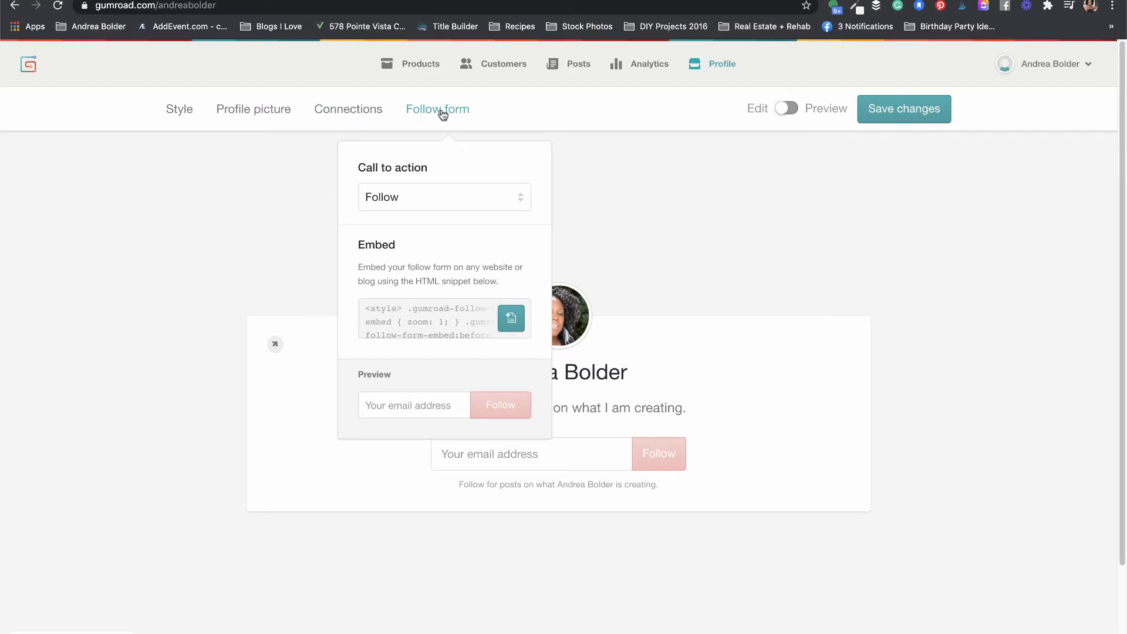
left_click(522, 200)
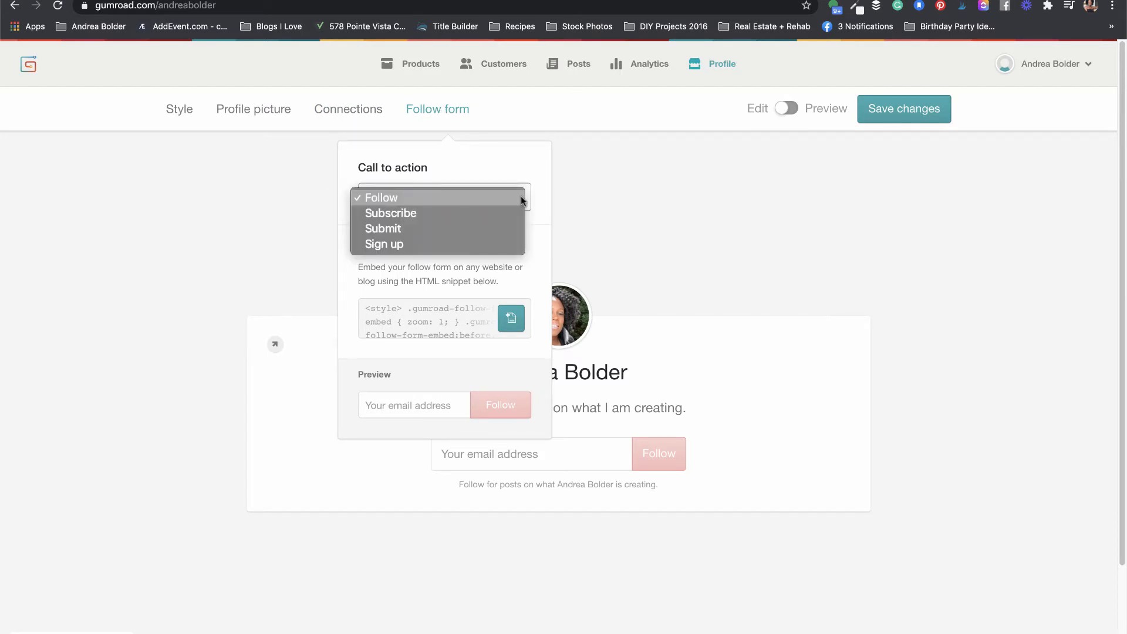
left_click(452, 215)
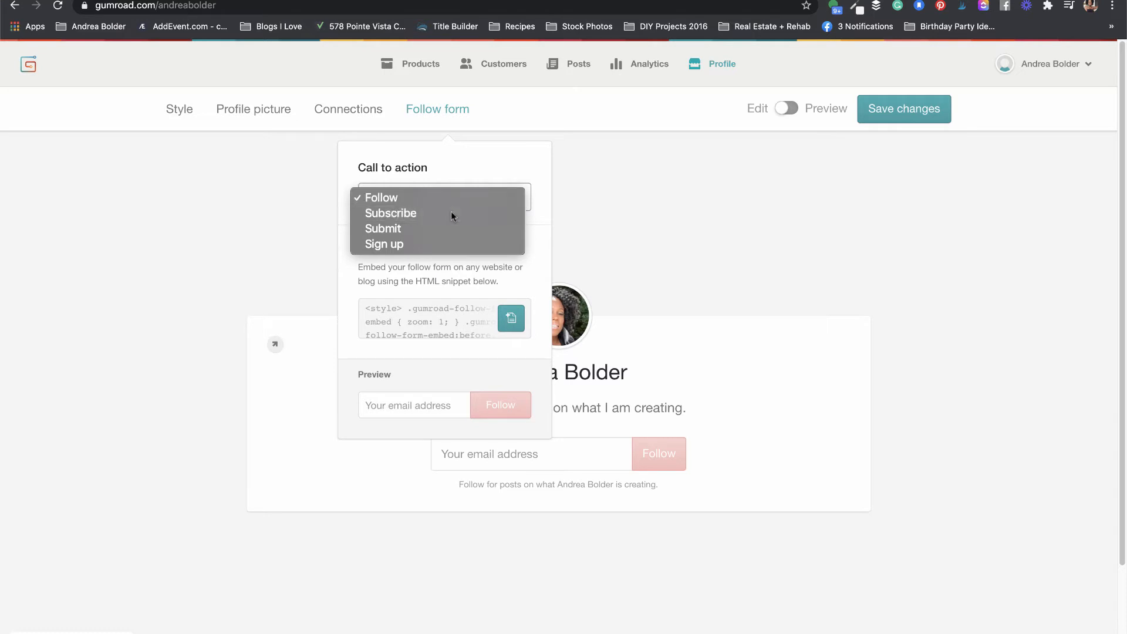
left_click(455, 198)
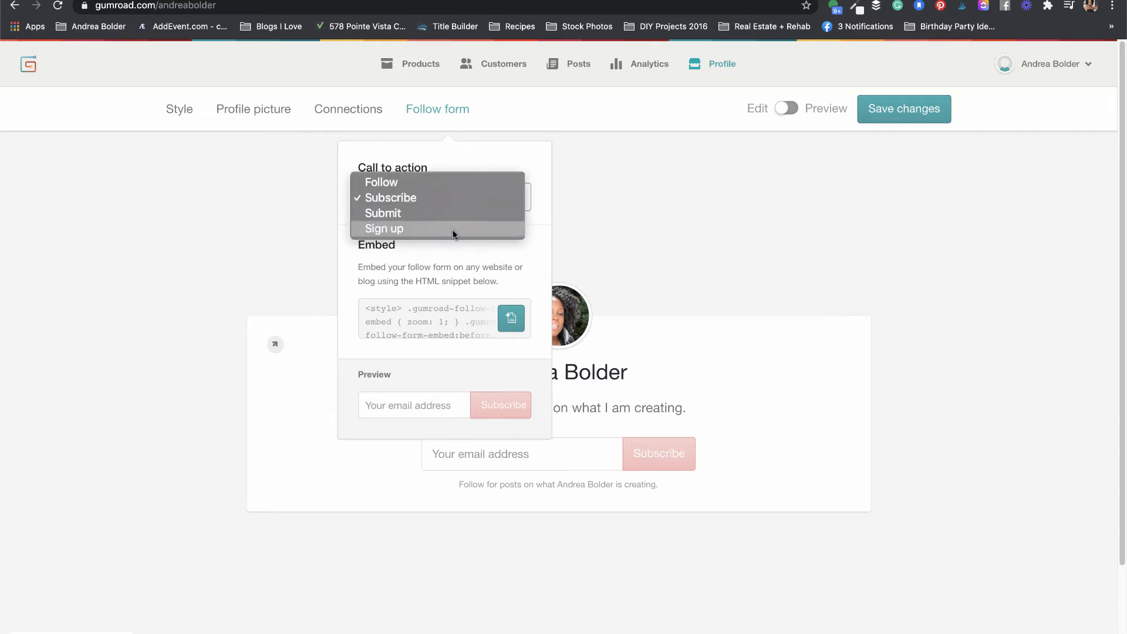
left_click(445, 213)
Step: Settle on Sign up as the call to action, close the settings, and preview the profile
left_click(450, 194)
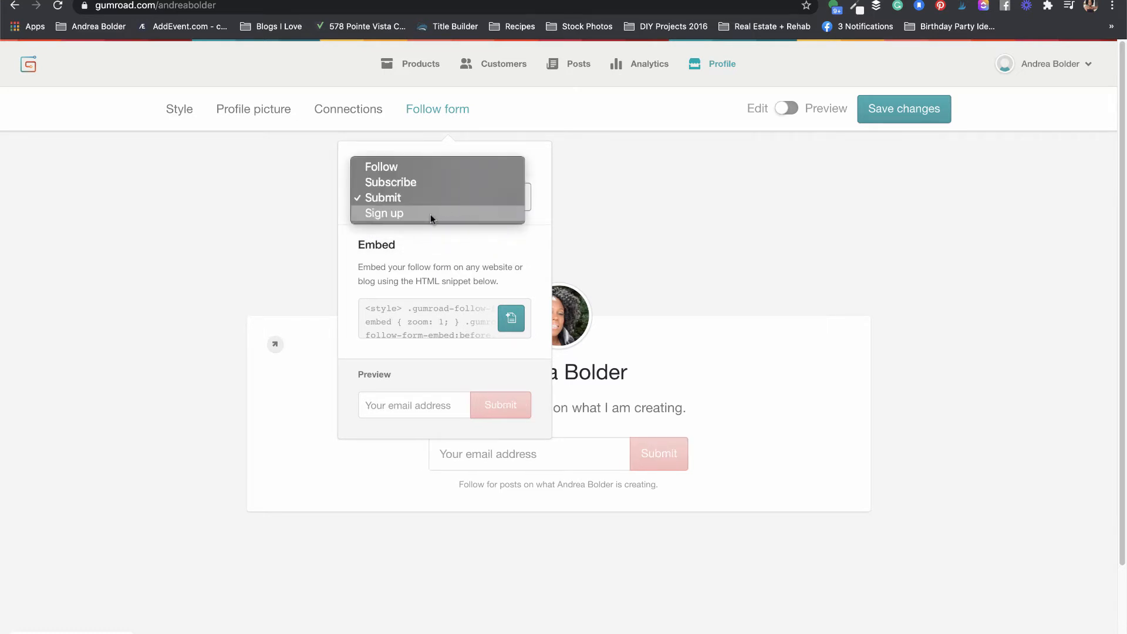
left_click(430, 214)
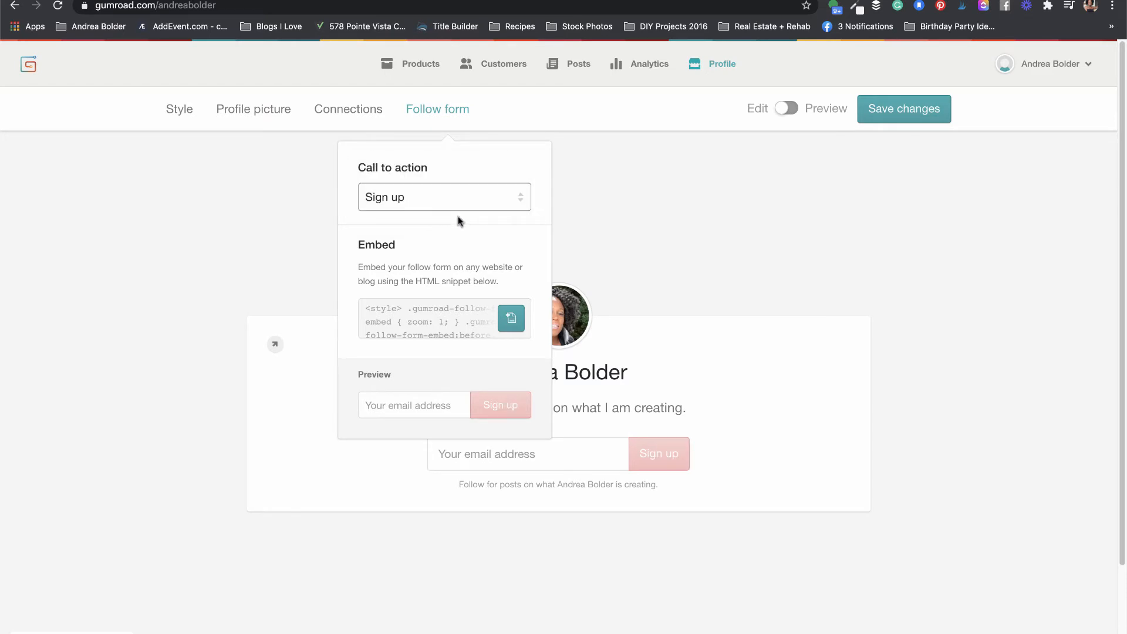
left_click(511, 194)
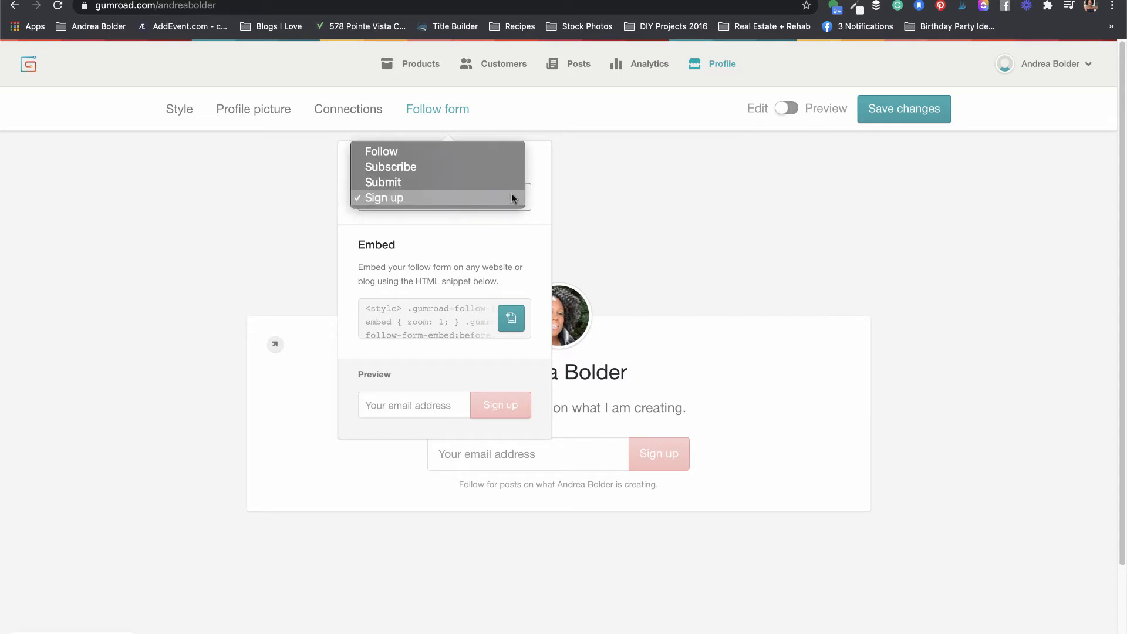
left_click(488, 221)
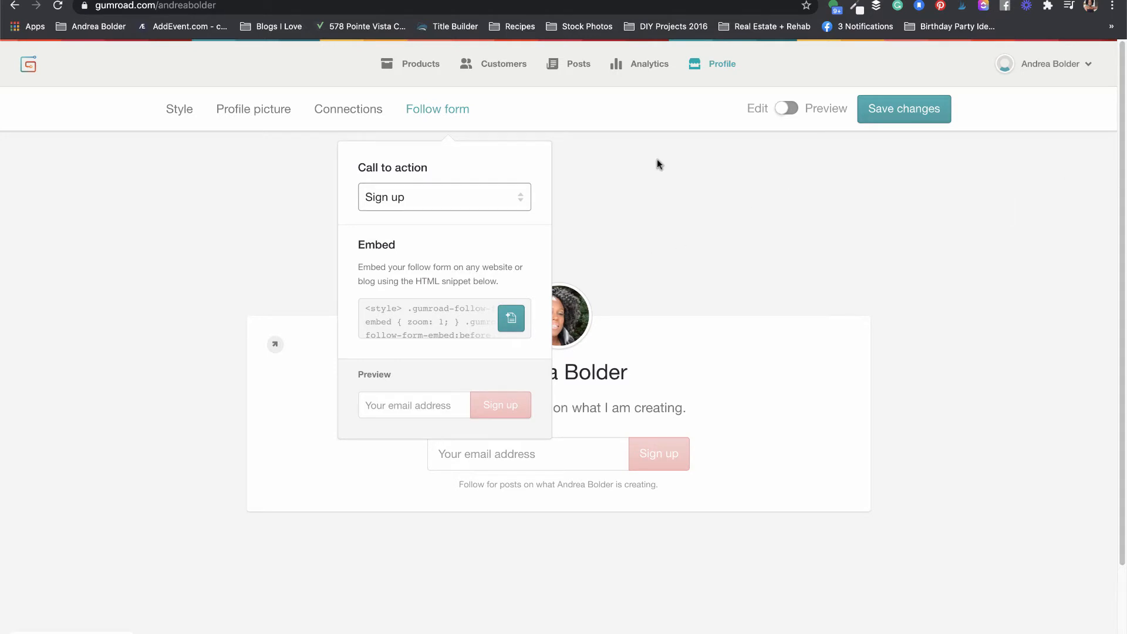
left_click(595, 189)
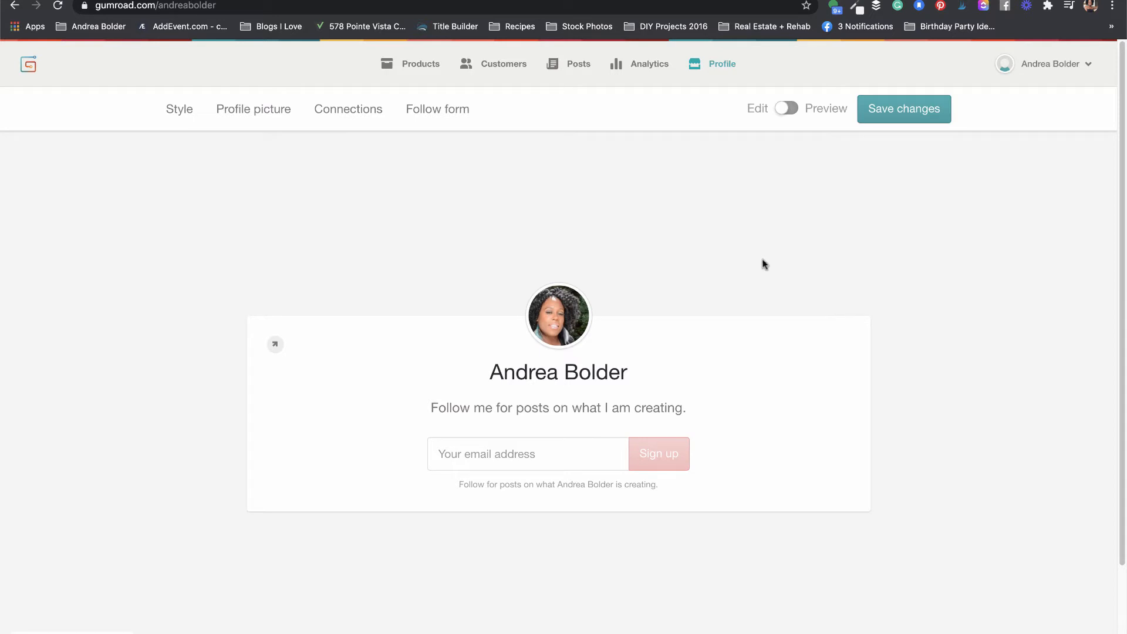
left_click(786, 109)
Step: Switch the profile between Preview and Edit to check it, then save the changes
scroll(782, 112, "down", 1)
scroll(784, 110, "down", 1)
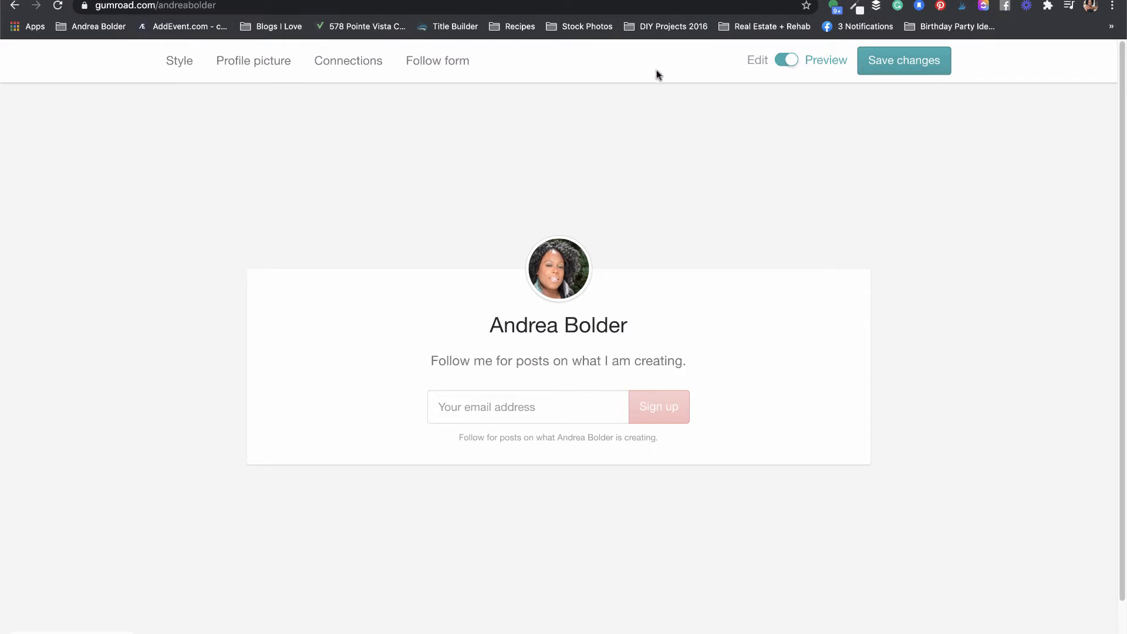
left_click(787, 61)
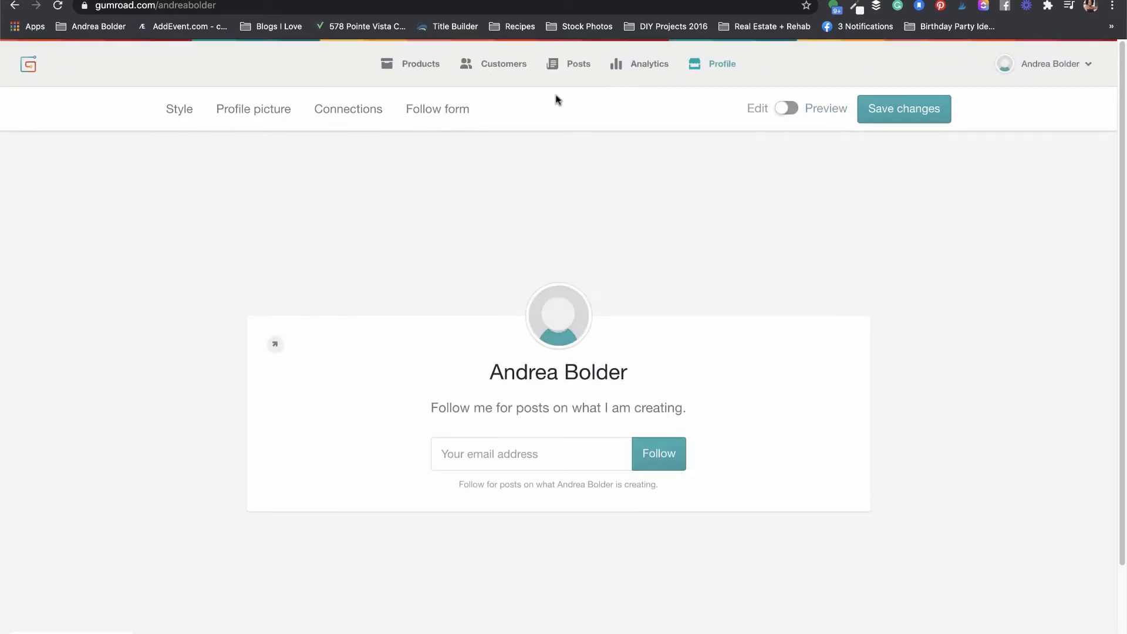
left_click(793, 110)
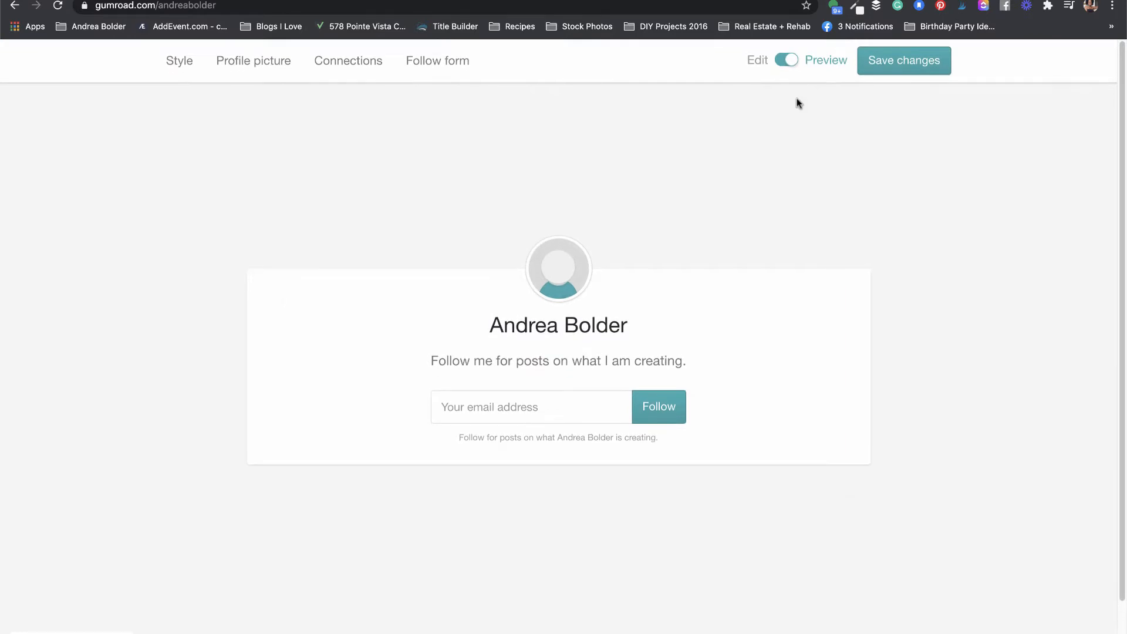
left_click(787, 61)
left_click(926, 108)
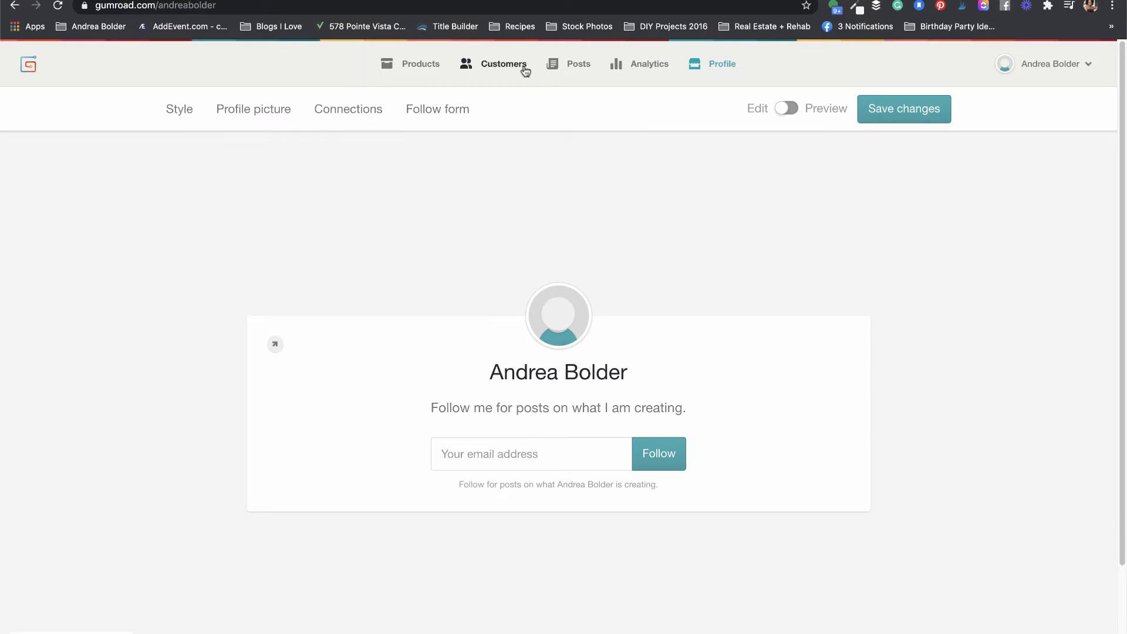
Step: From Products, name the new product 'The Digital Product Startup Kit'
left_click(420, 67)
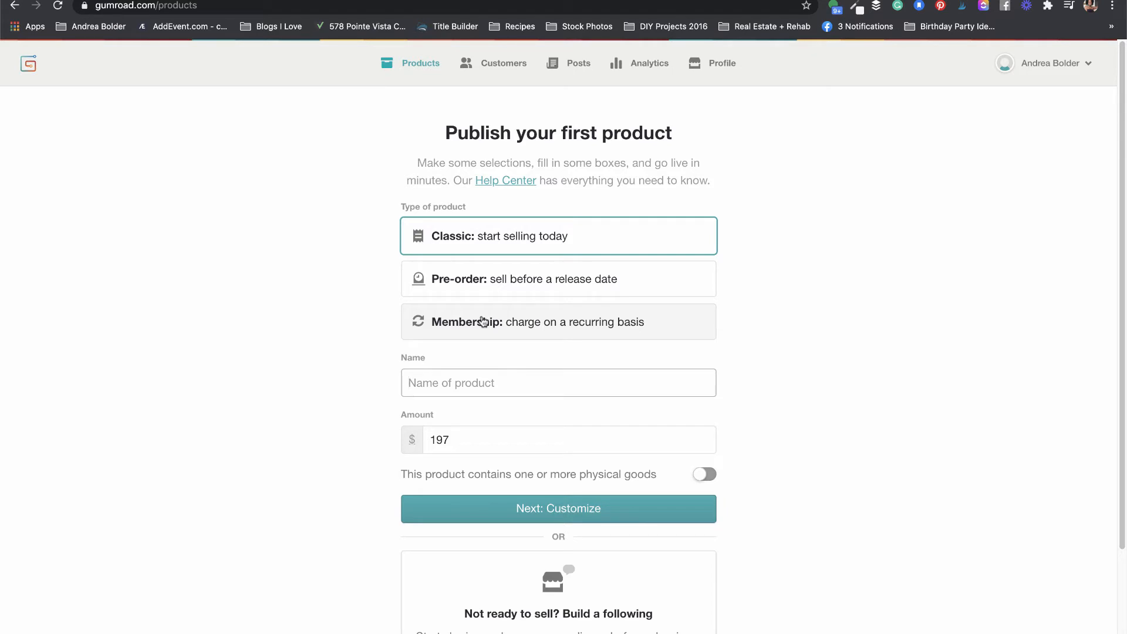
left_click(424, 380)
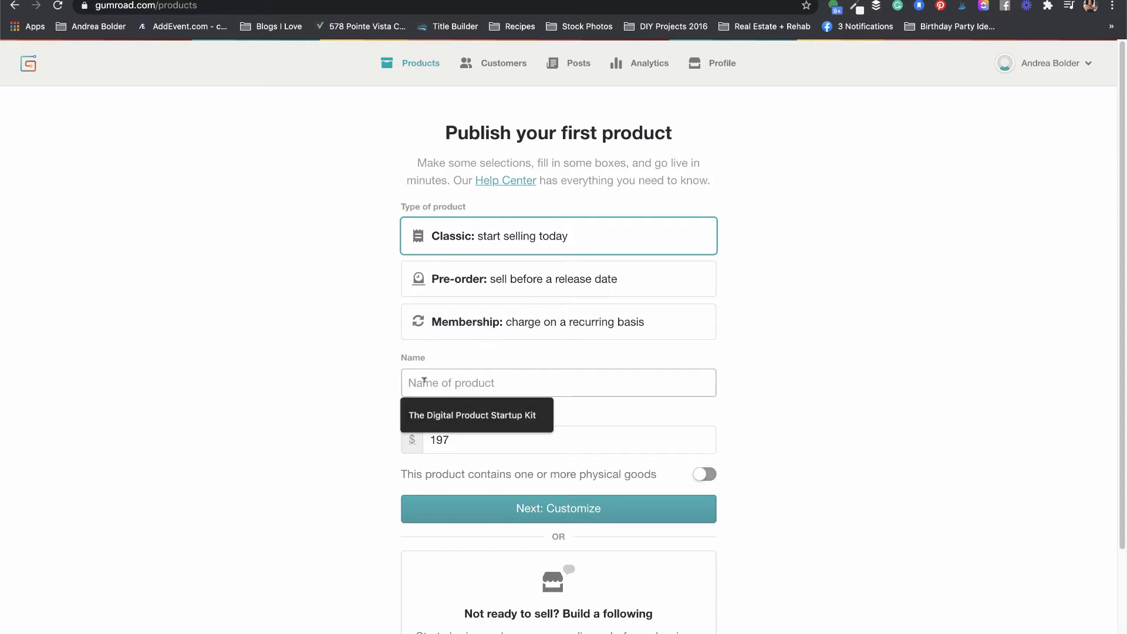
type("The Digital Product")
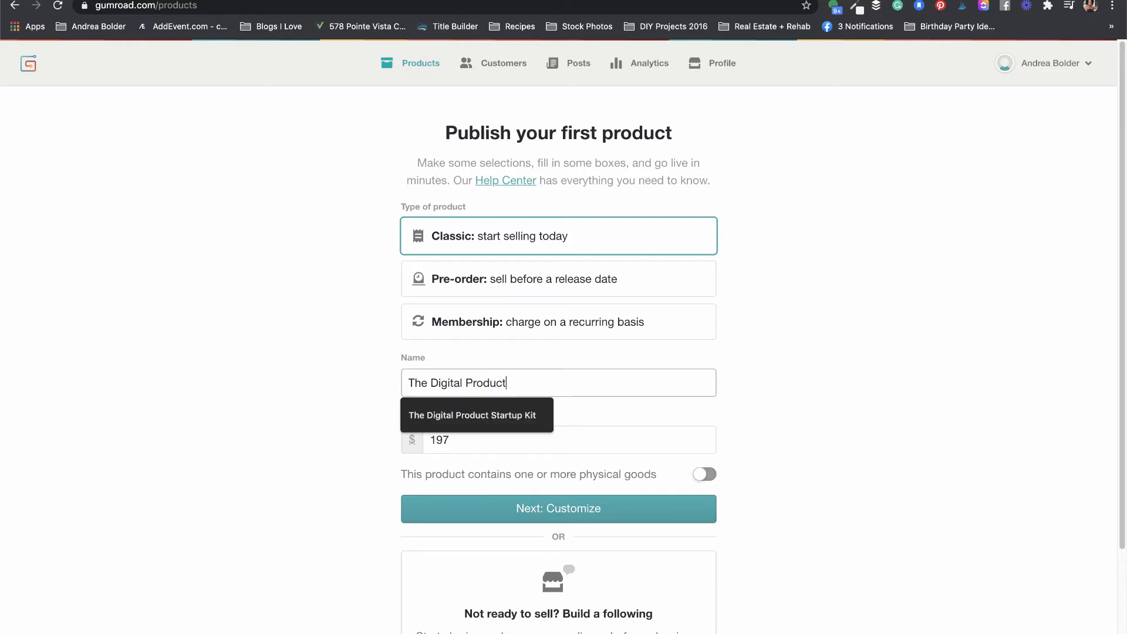
type(" Startup Kit")
Step: Set the amount to 197, leaving the physical-goods option switched off
left_click(427, 445)
double_click(427, 444)
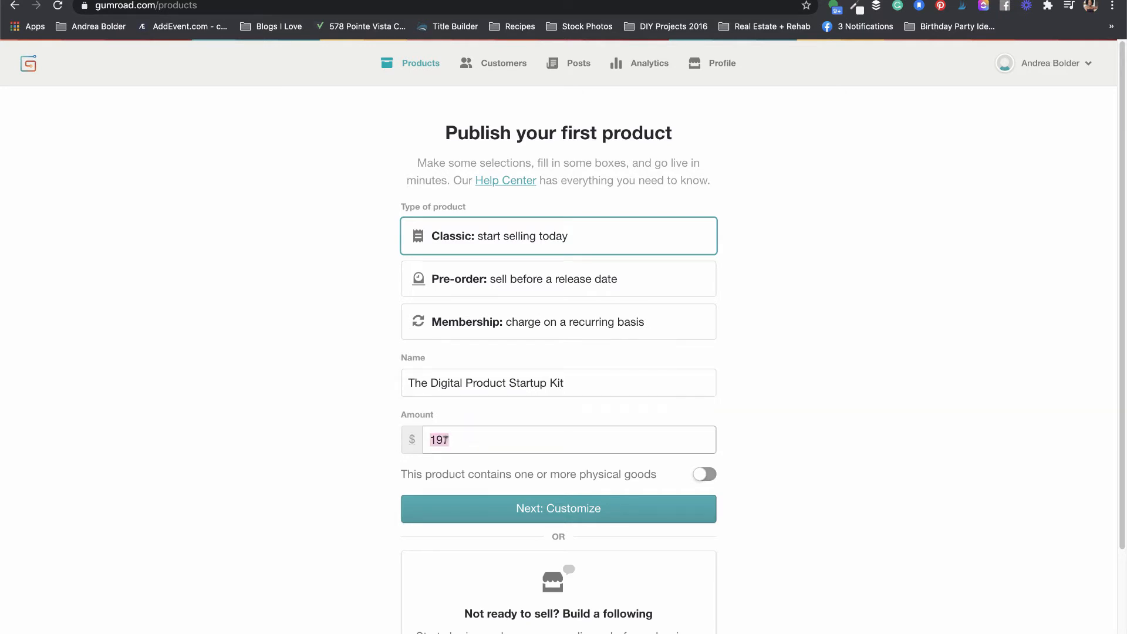
type("197")
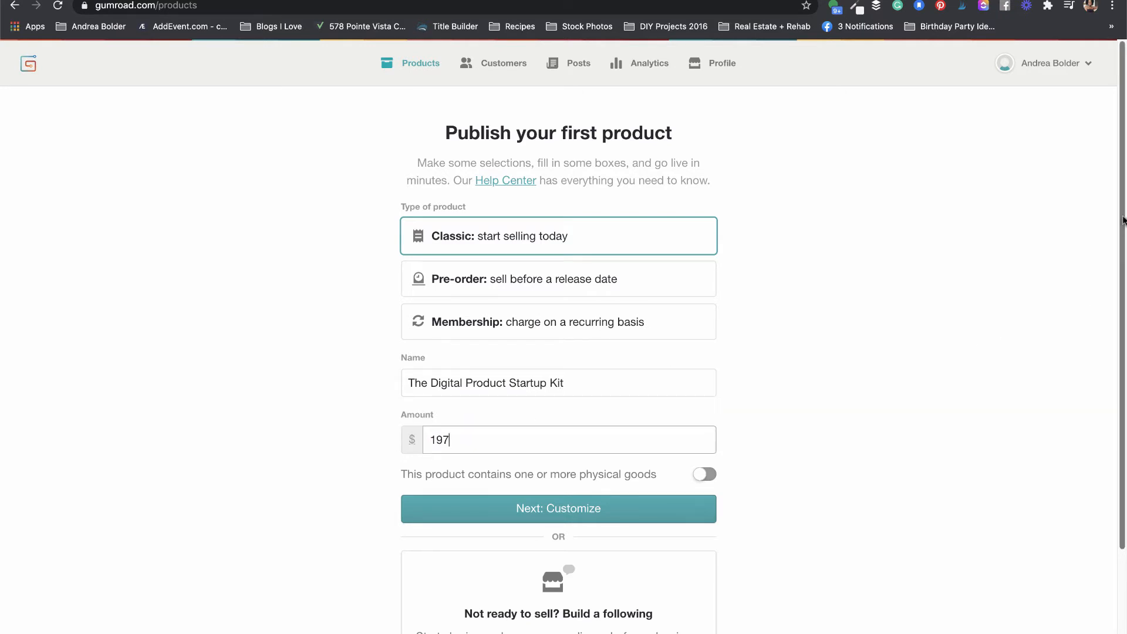
left_click_drag(1123, 221, 1124, 310)
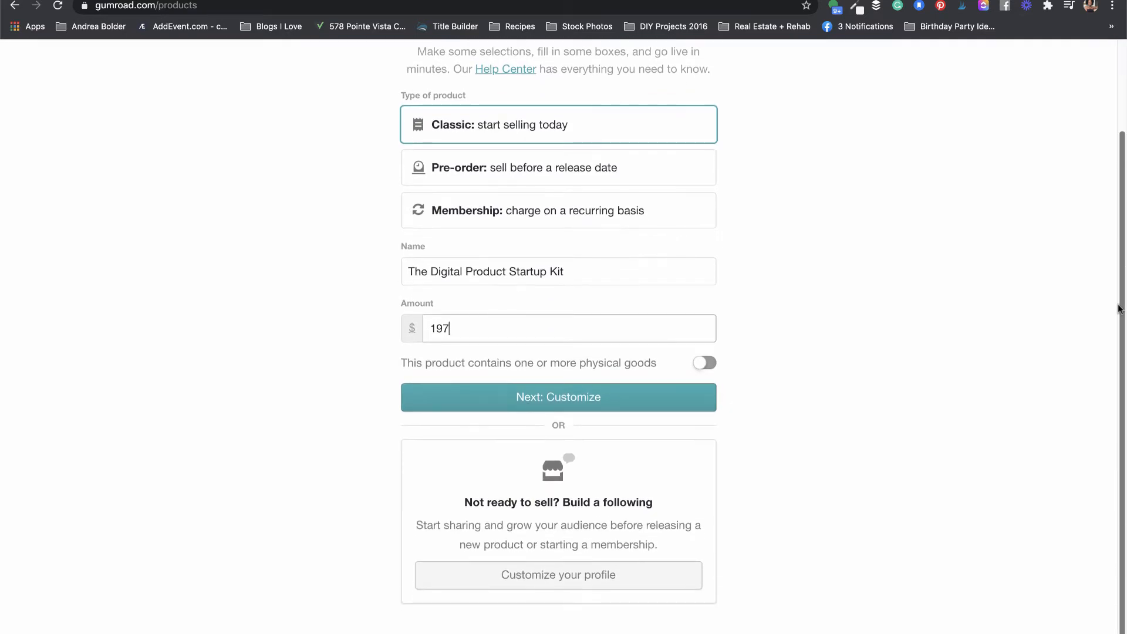
left_click(705, 366)
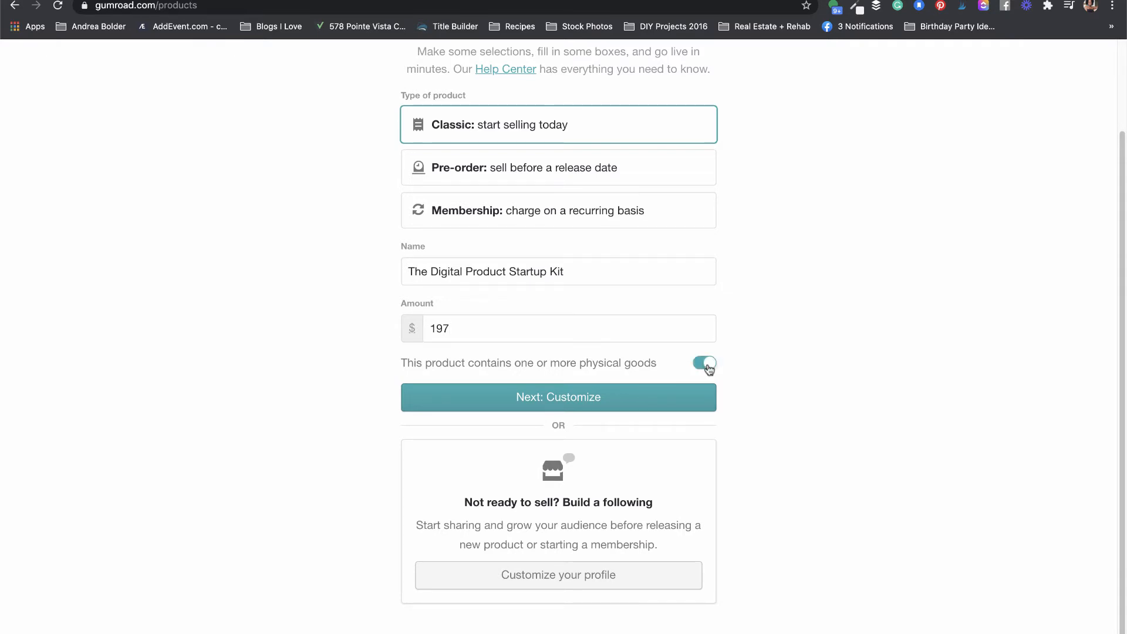
left_click(706, 366)
Step: Continue to Customize and place the cursor in the product's Description box
left_click(547, 398)
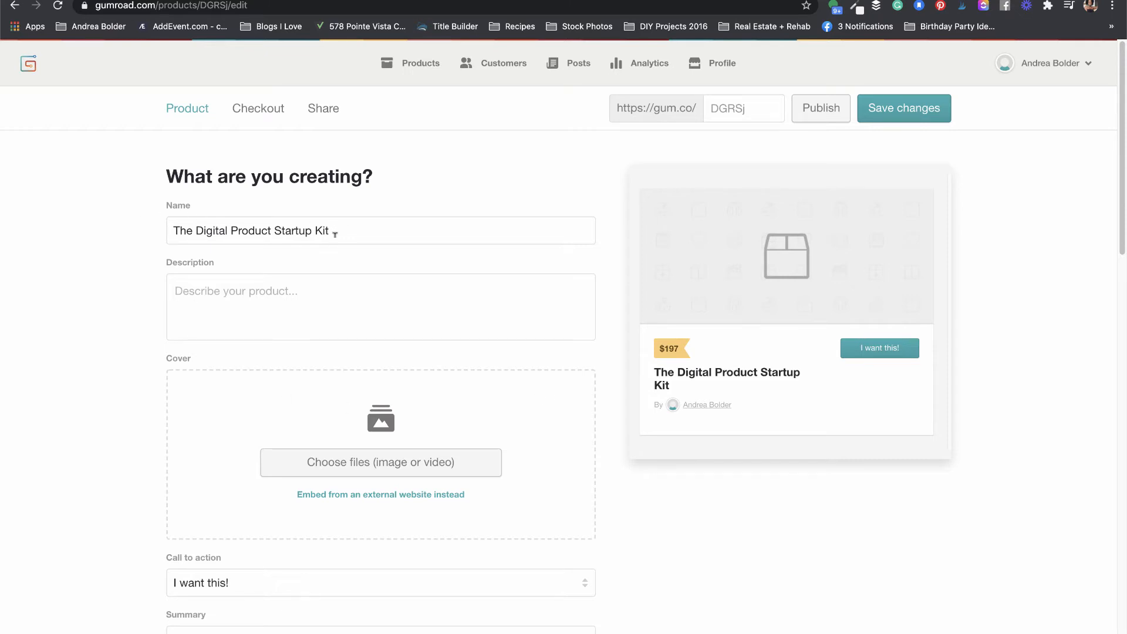
left_click(225, 289)
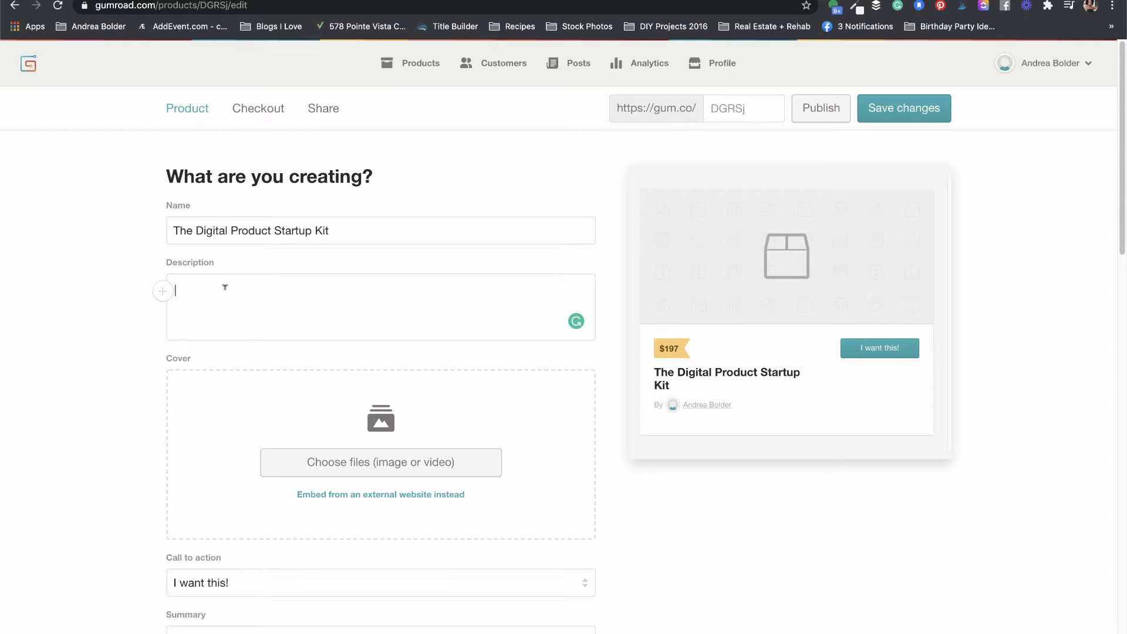
Step: Copy the first Notes paragraph from the Airtable record and paste it into the Gumroad description
left_click(321, 0)
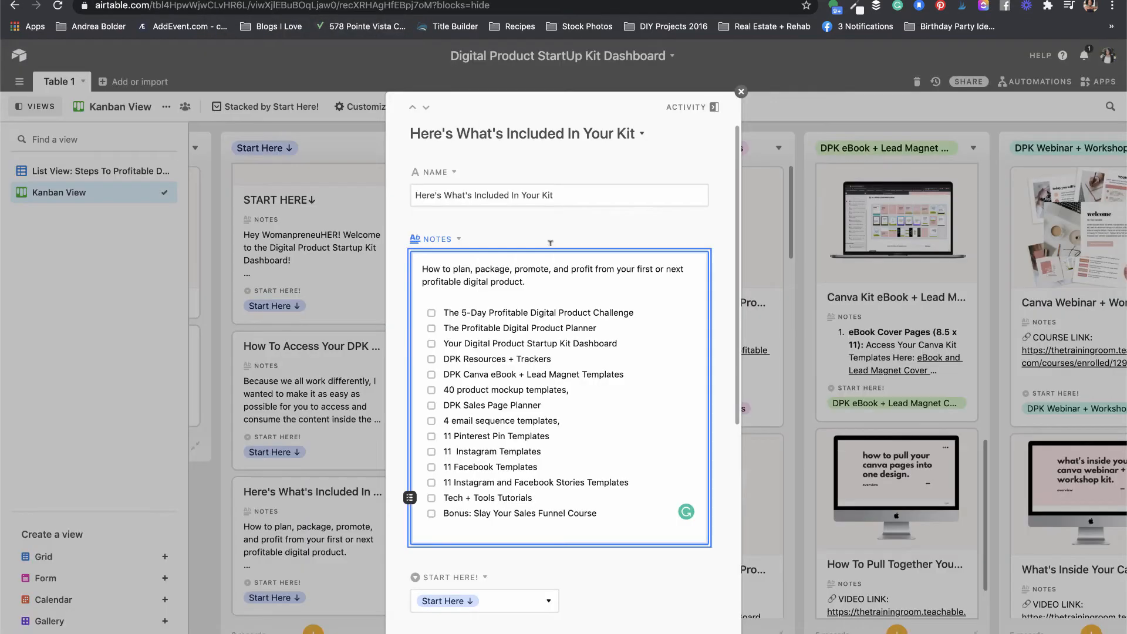
double_click(498, 267)
left_click(497, 266)
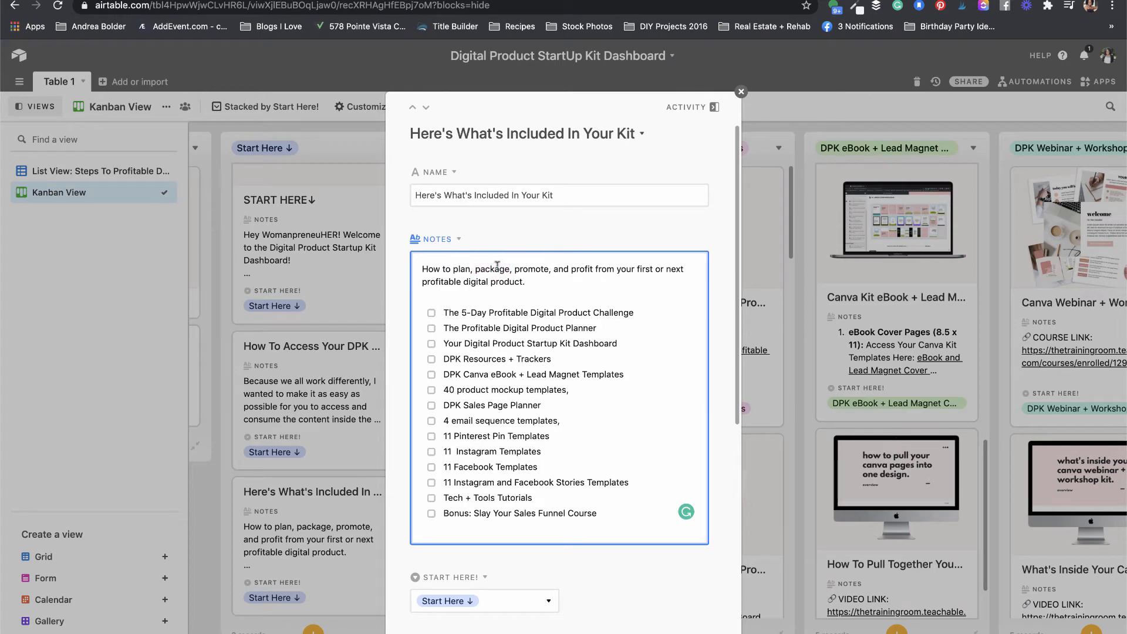
triple_click(527, 282)
key("ctrl+c")
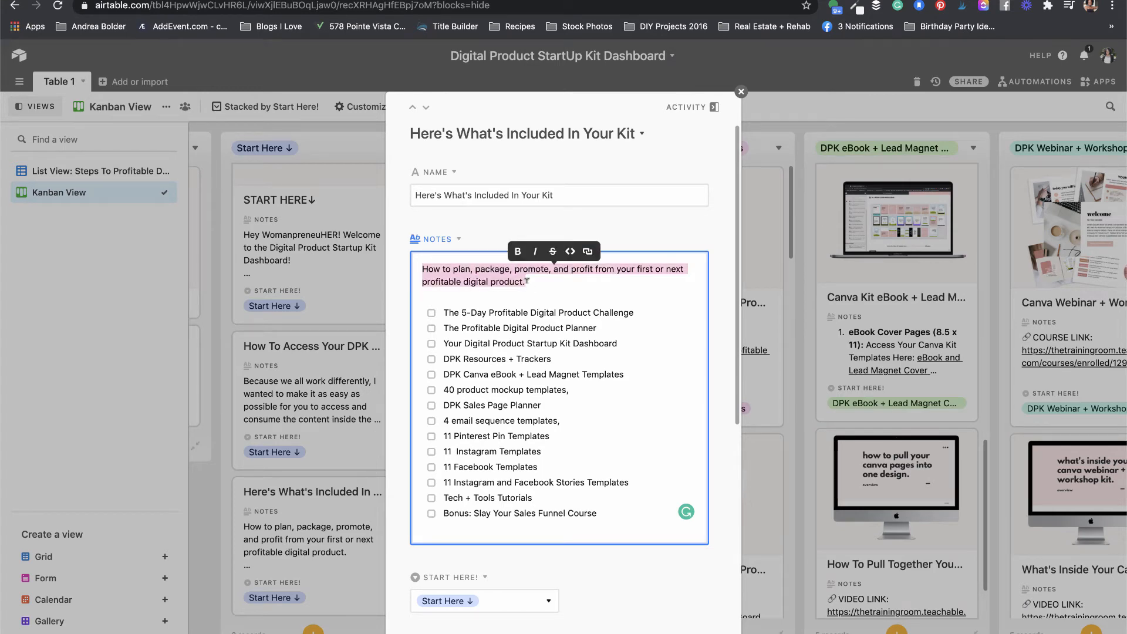
key("ctrl+Tab")
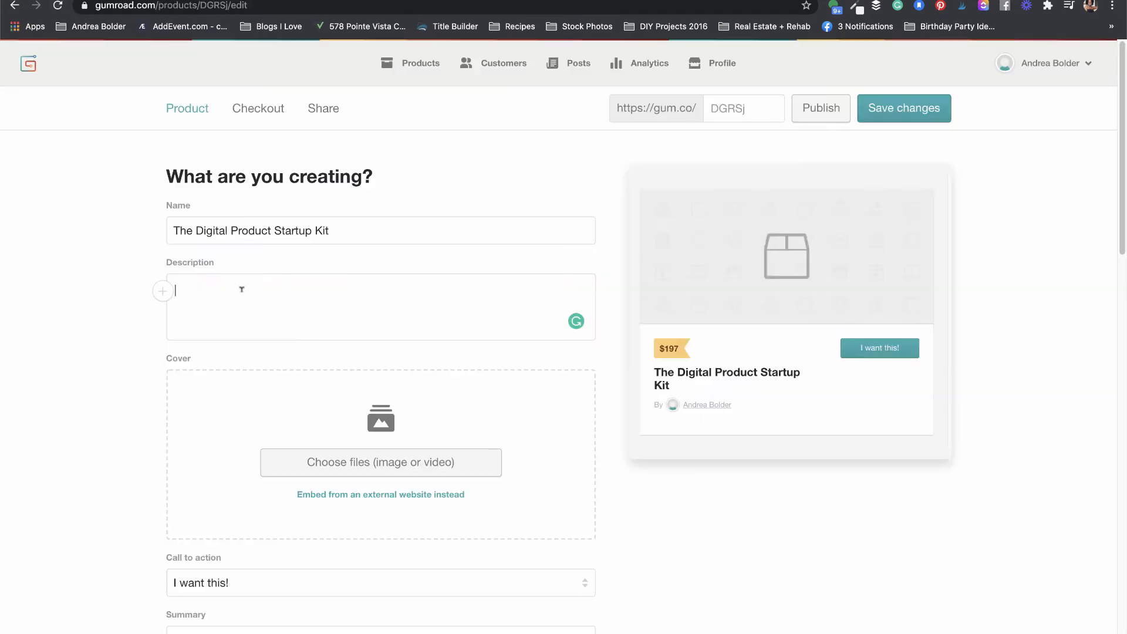
key("ctrl+v")
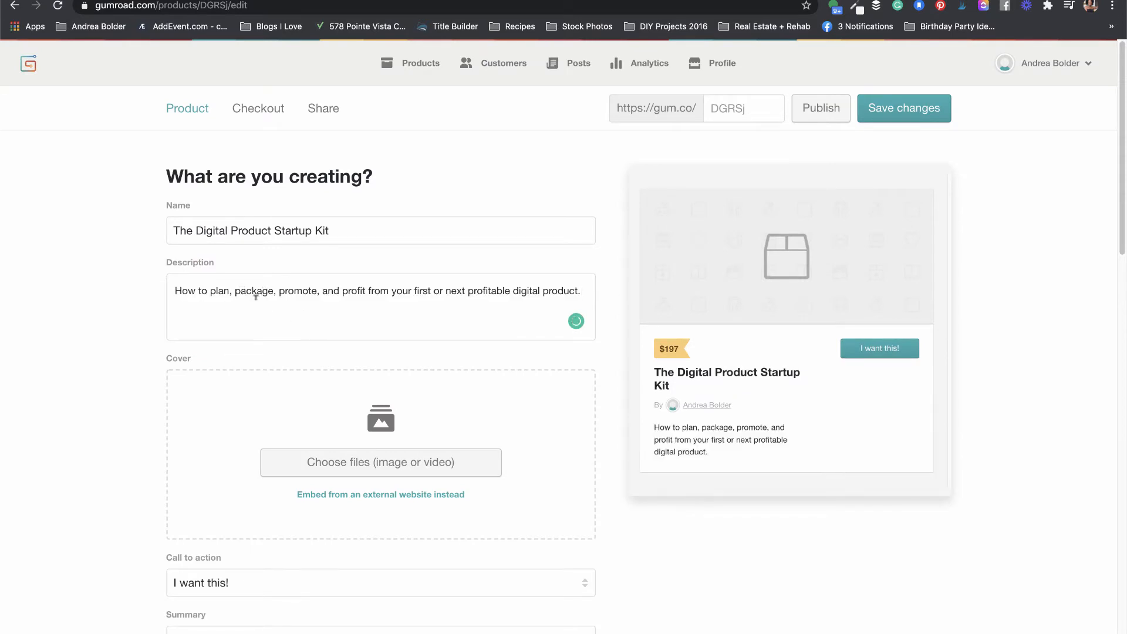
Step: Format the description sentence as an H3 heading, after trying H4, and add an empty line below
triple_click(256, 296)
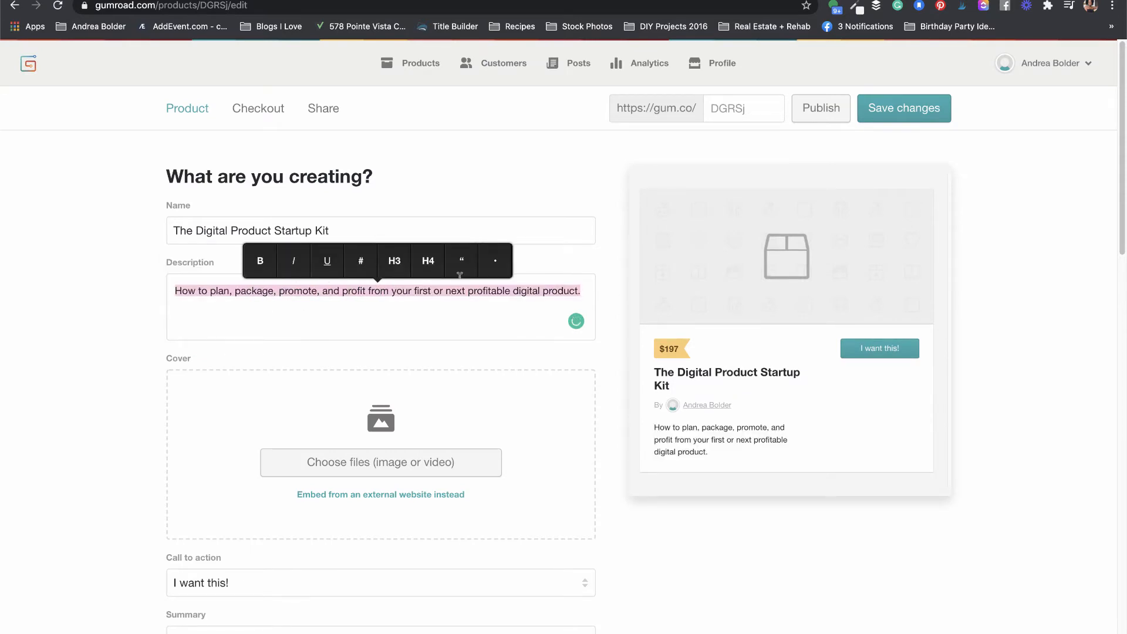
left_click(394, 265)
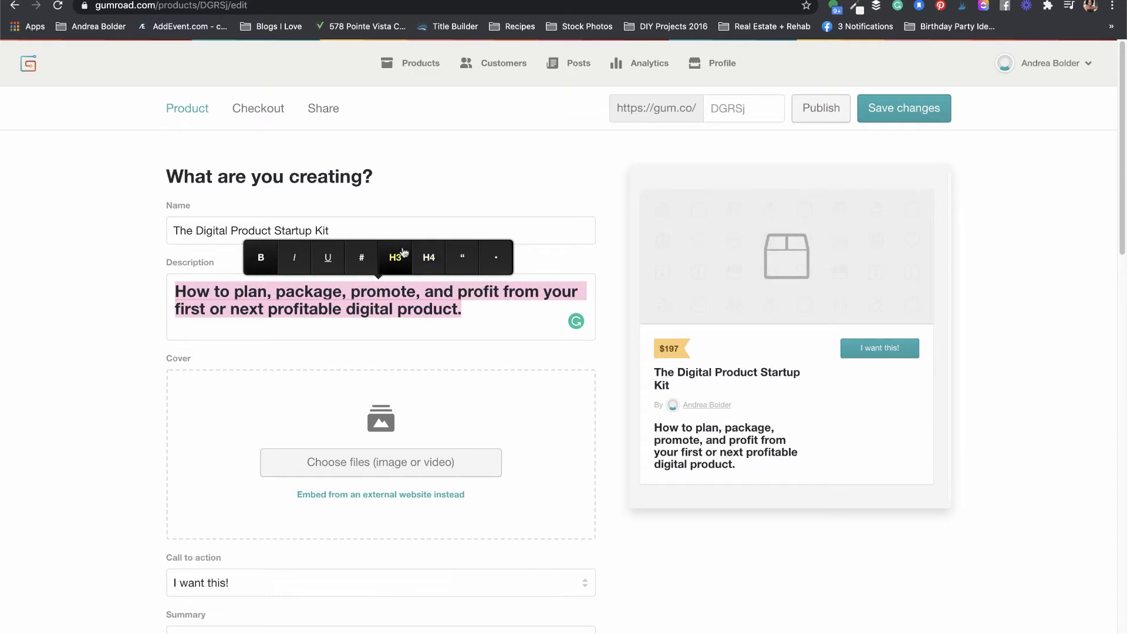
left_click(427, 267)
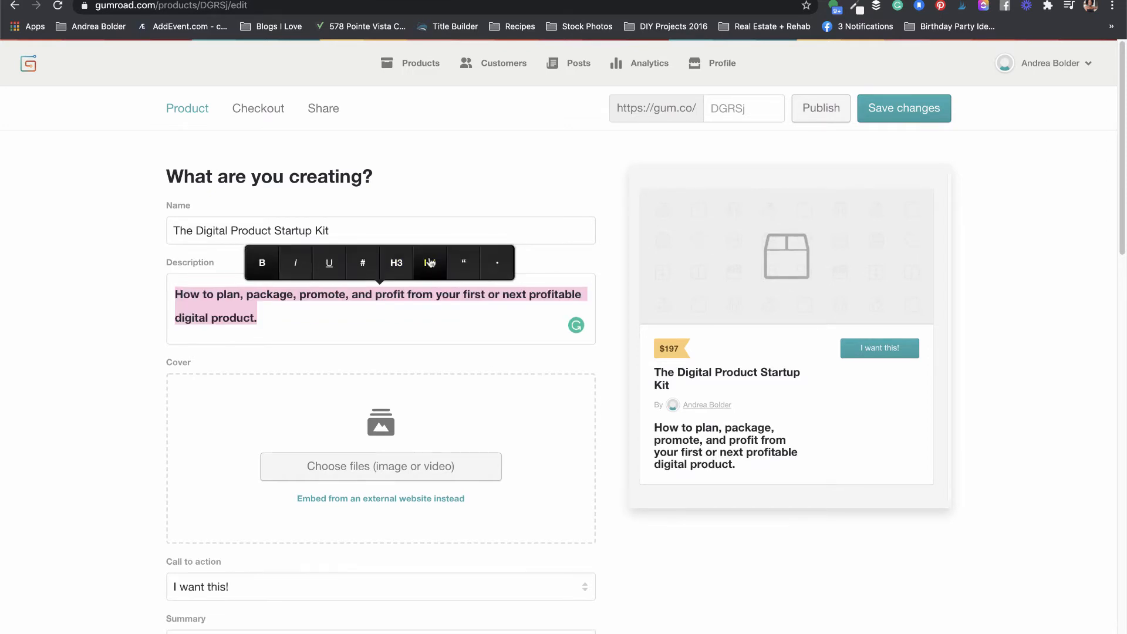
left_click(396, 265)
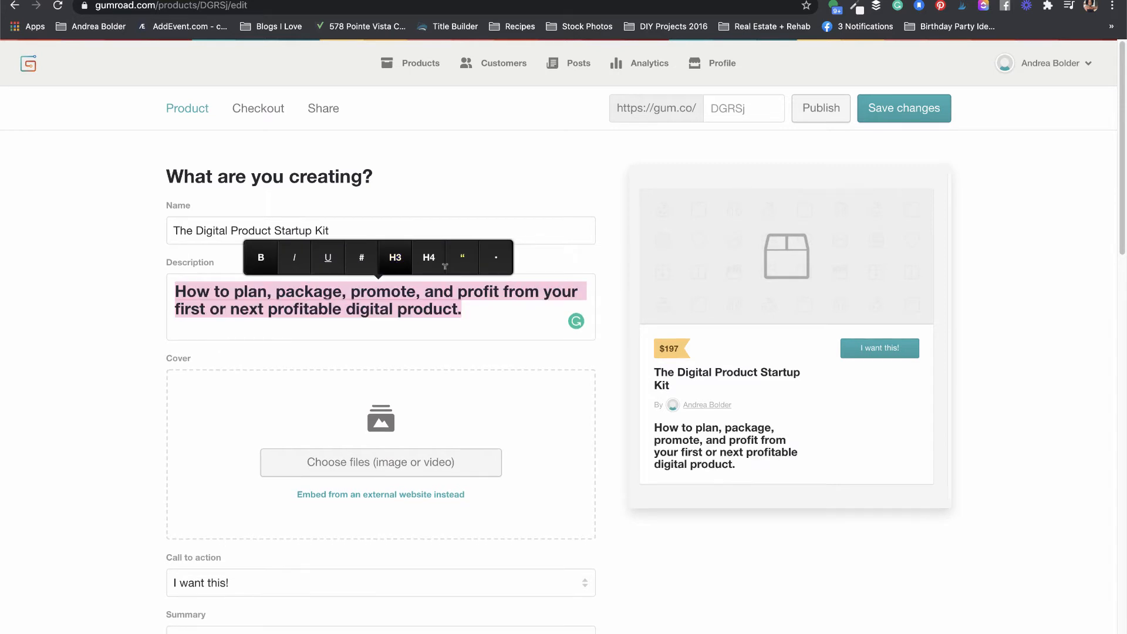
left_click(495, 308)
key("Return")
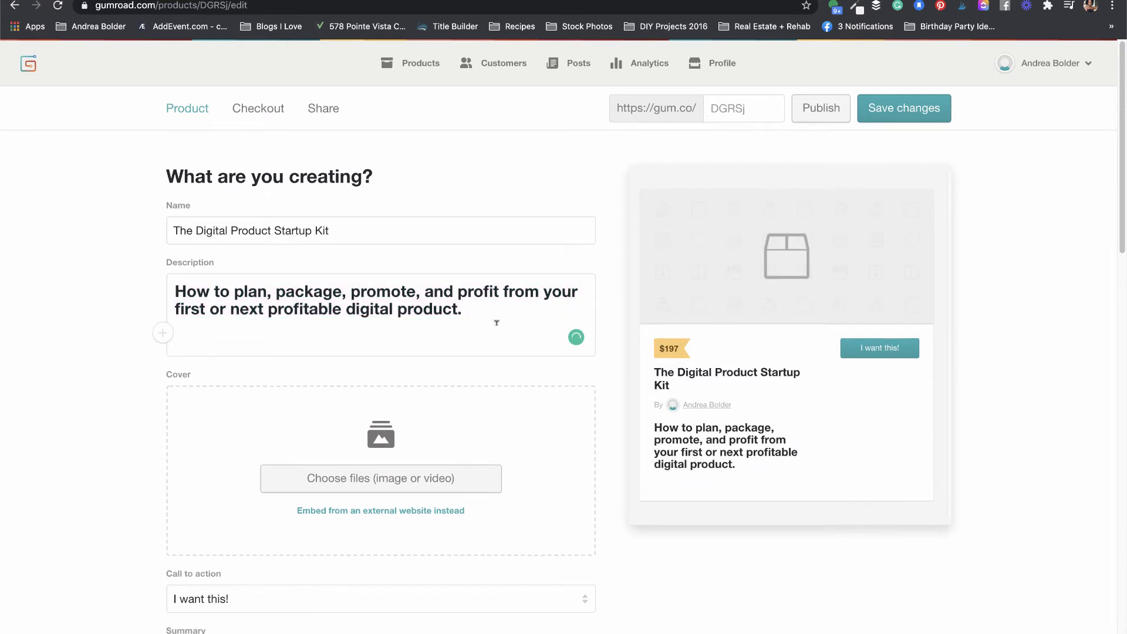
Step: Try the description's image and video insert options, cancelling both
left_click(163, 335)
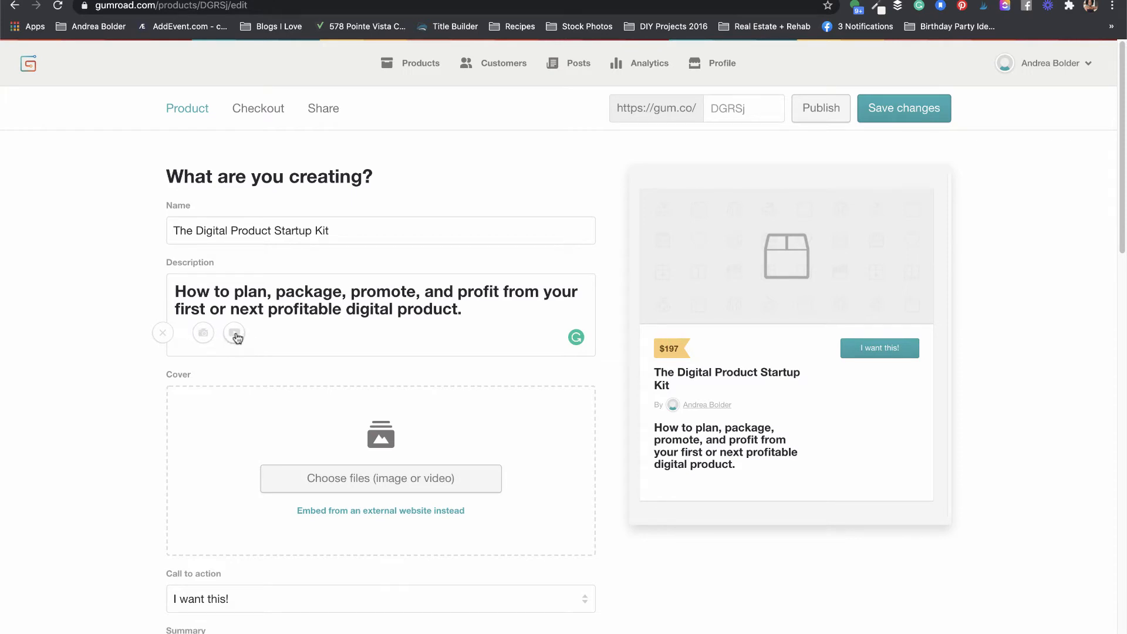
left_click(203, 333)
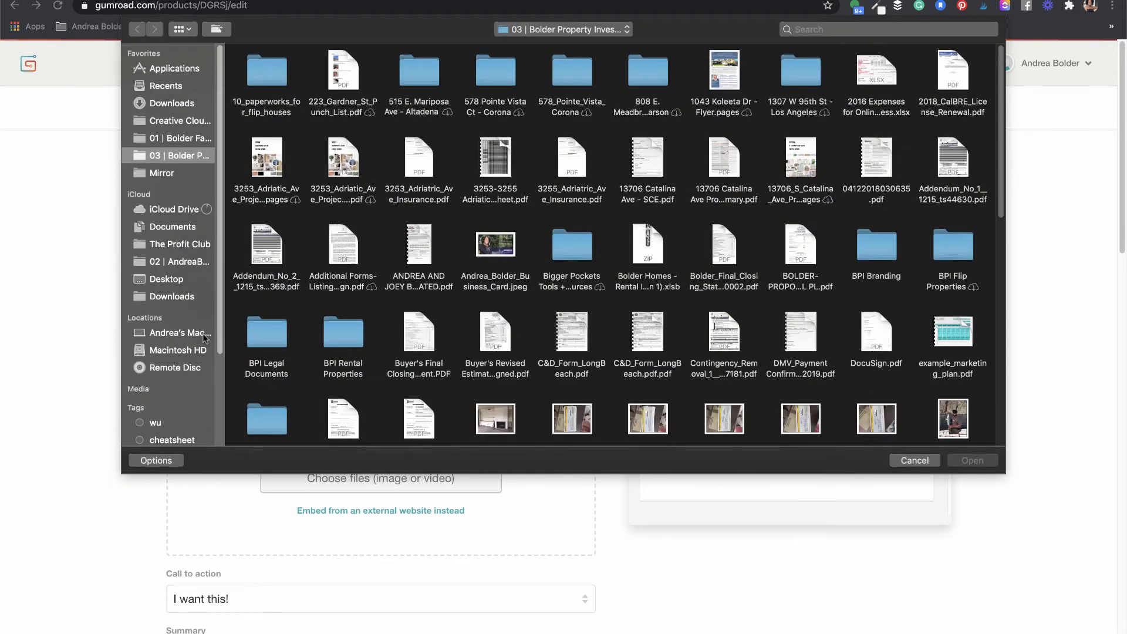
left_click(916, 461)
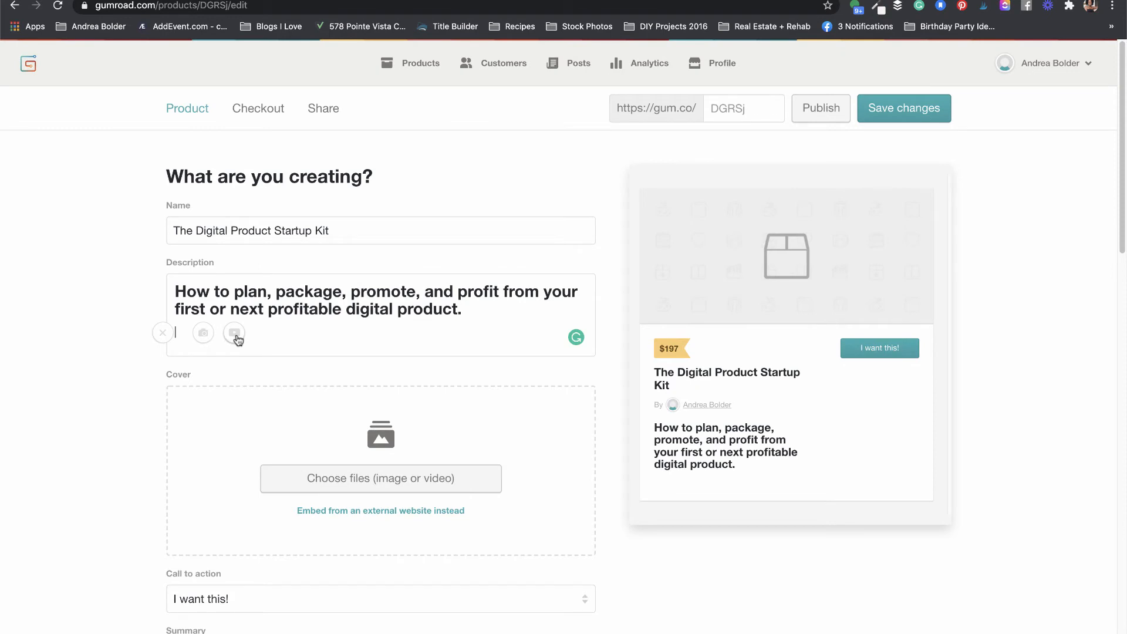
left_click(234, 333)
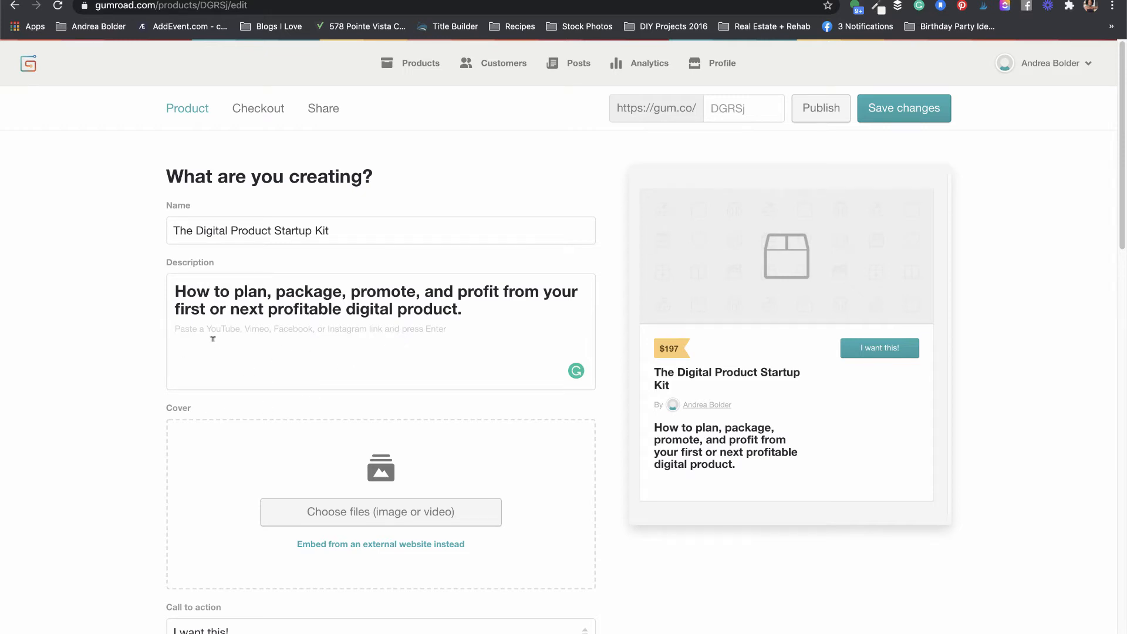
key("Return")
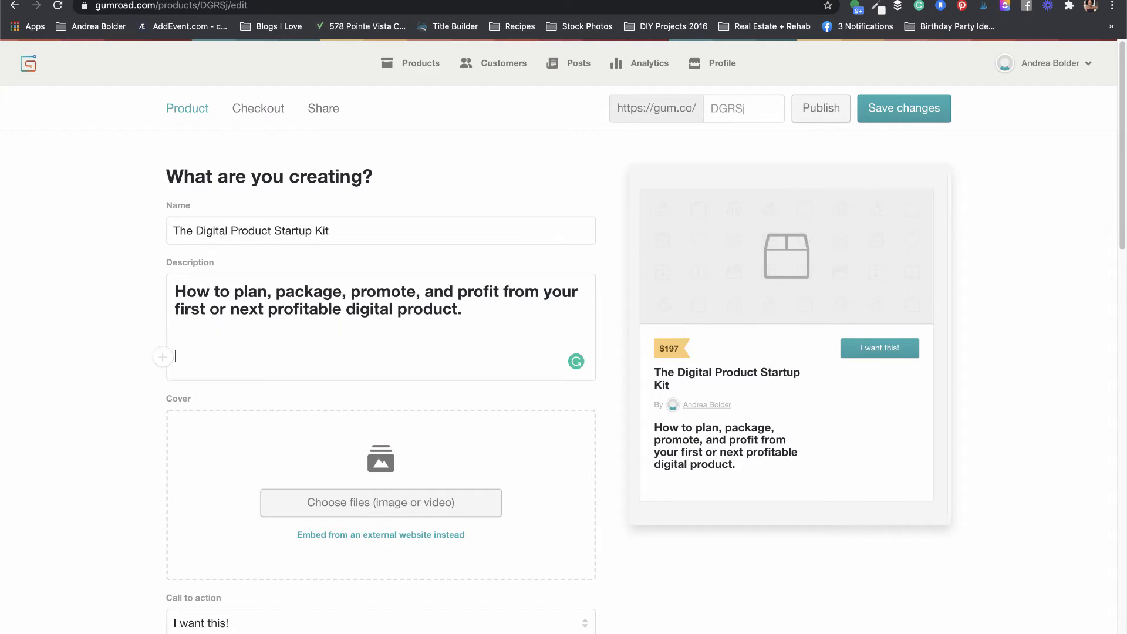
Step: Insert the DPK sales page mockup image from Recents on the empty description line
left_click(177, 325)
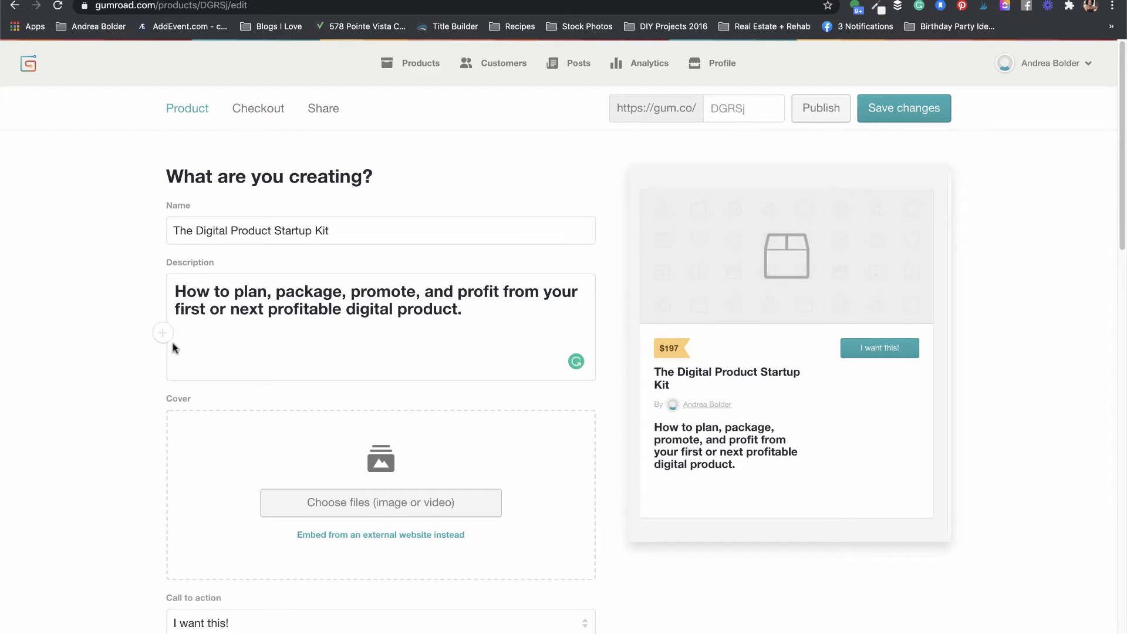
left_click(163, 333)
left_click(204, 339)
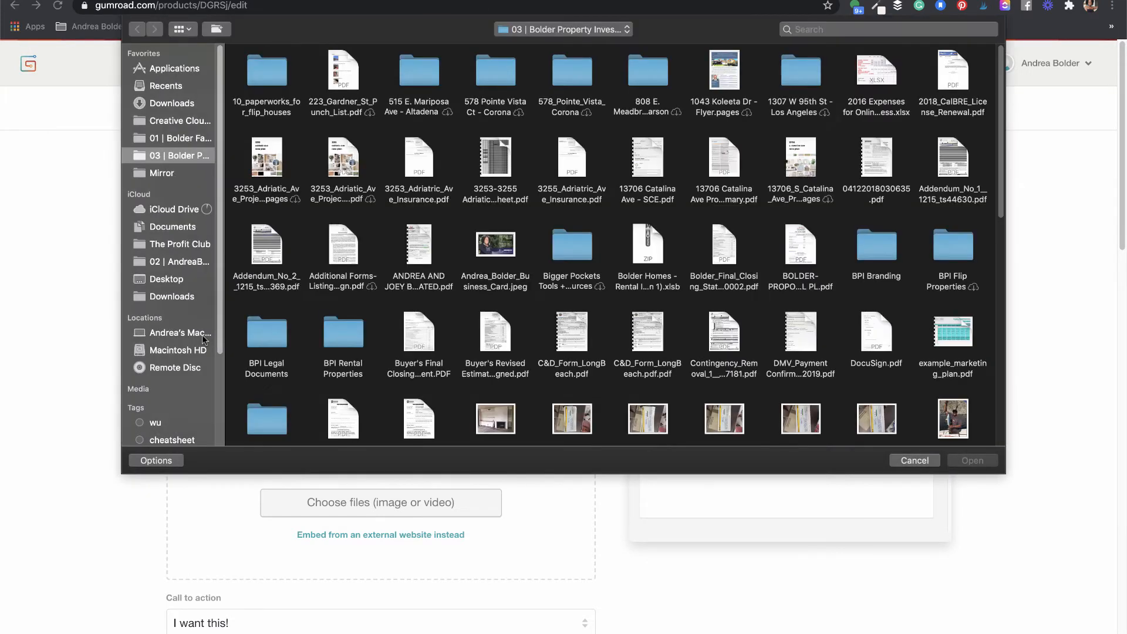
left_click(165, 87)
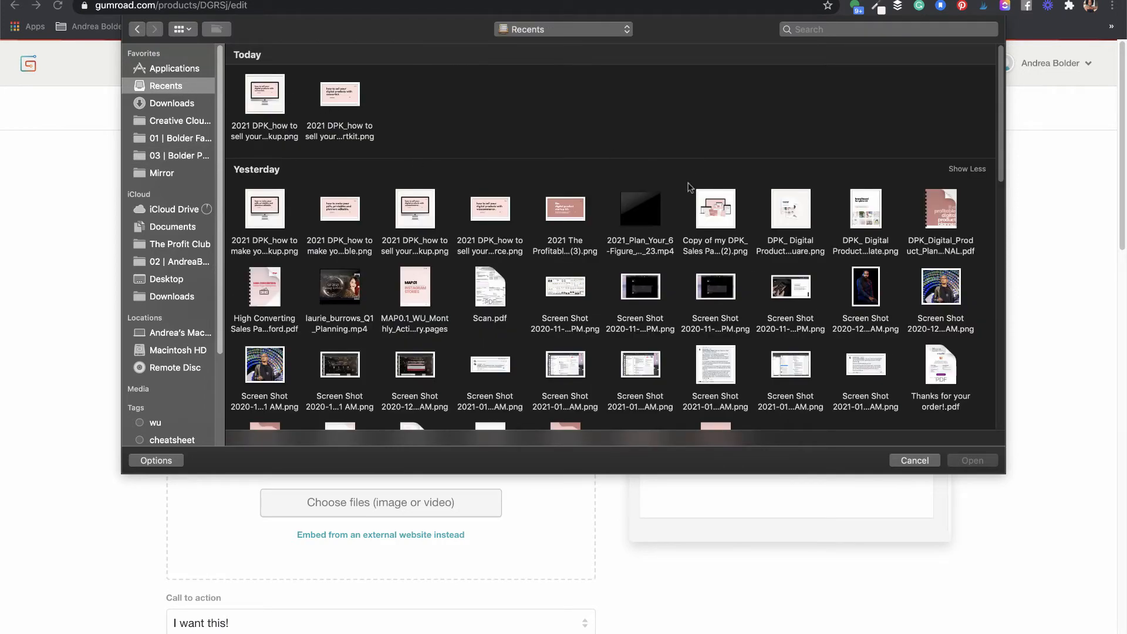
left_click(717, 208)
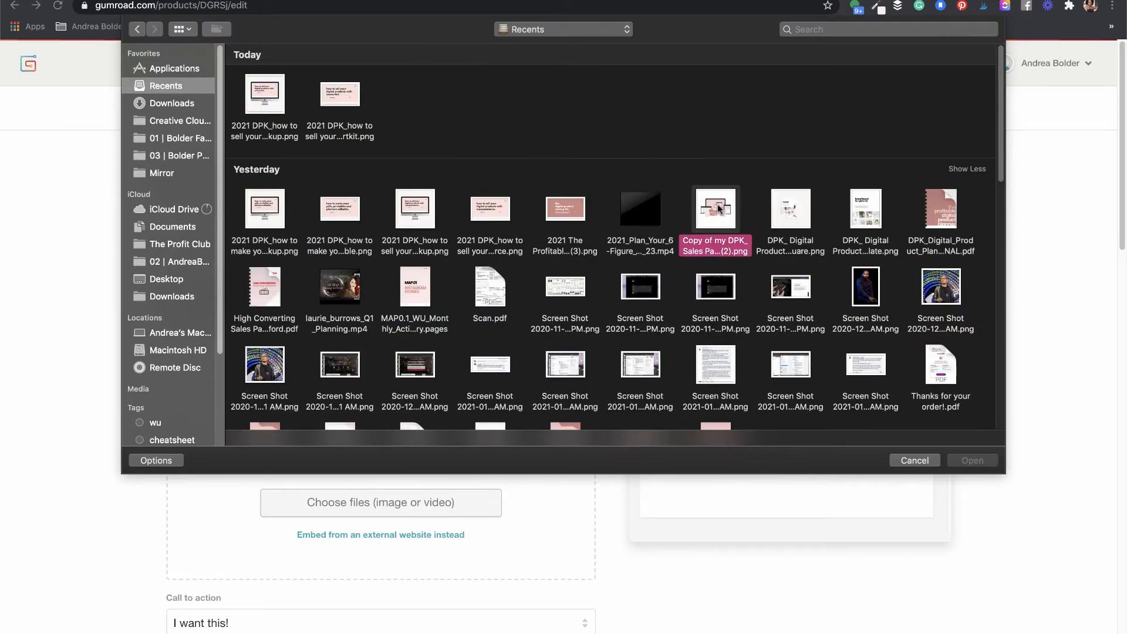
left_click(972, 461)
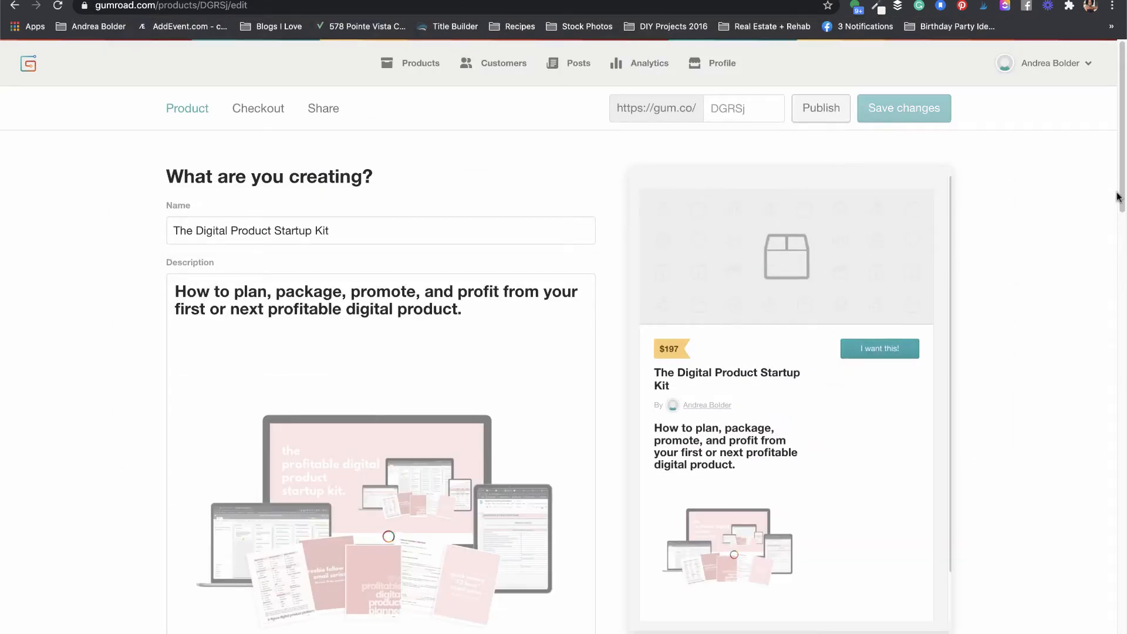
Step: Place the caret below the image and copy the included-items checklist from Airtable's Notes
left_click_drag(1120, 201, 1114, 264)
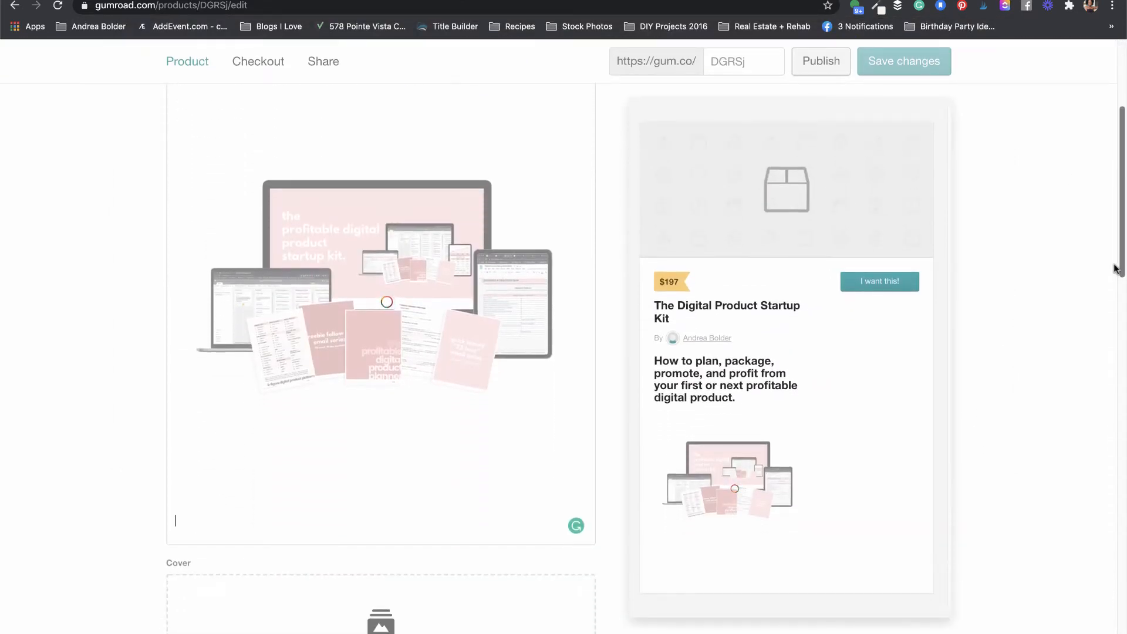
left_click(201, 473)
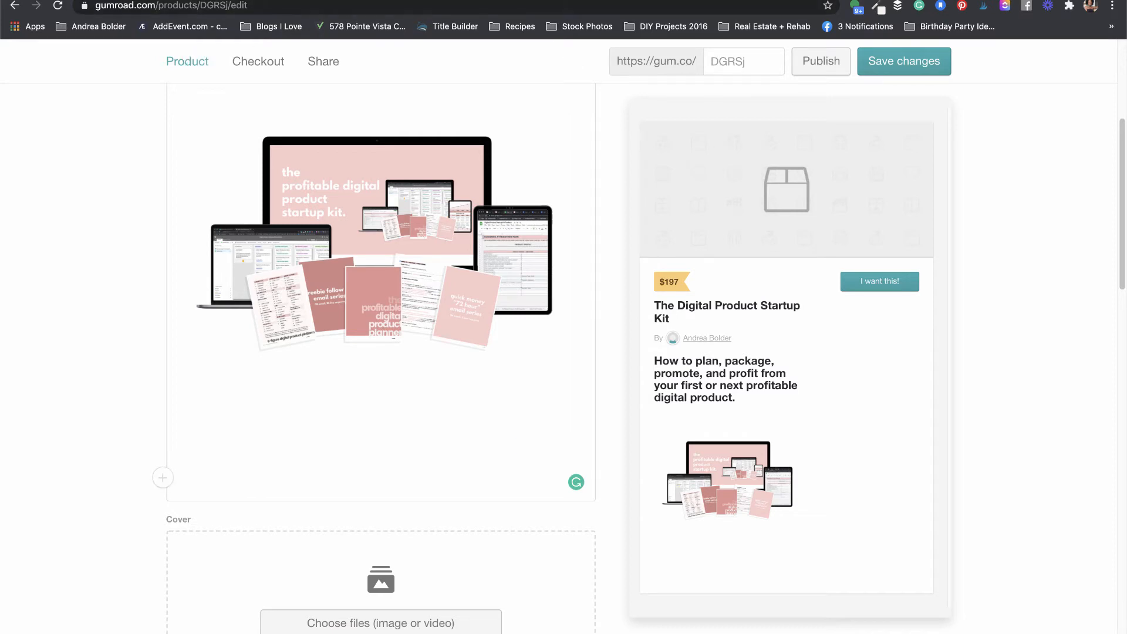
left_click(293, 0)
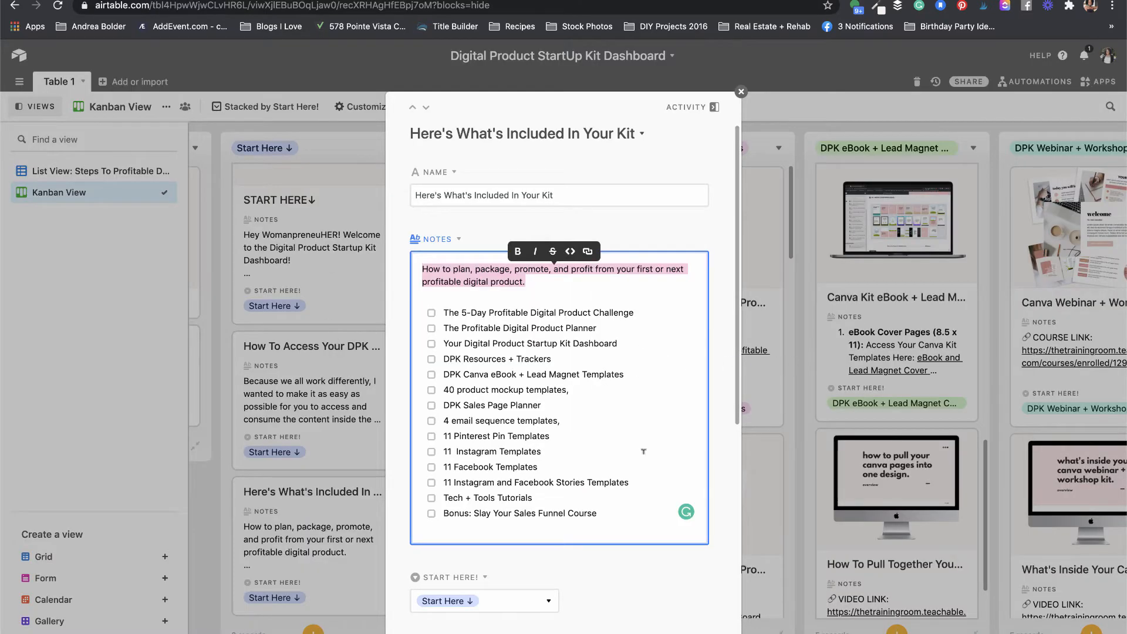
left_click_drag(639, 514, 439, 292)
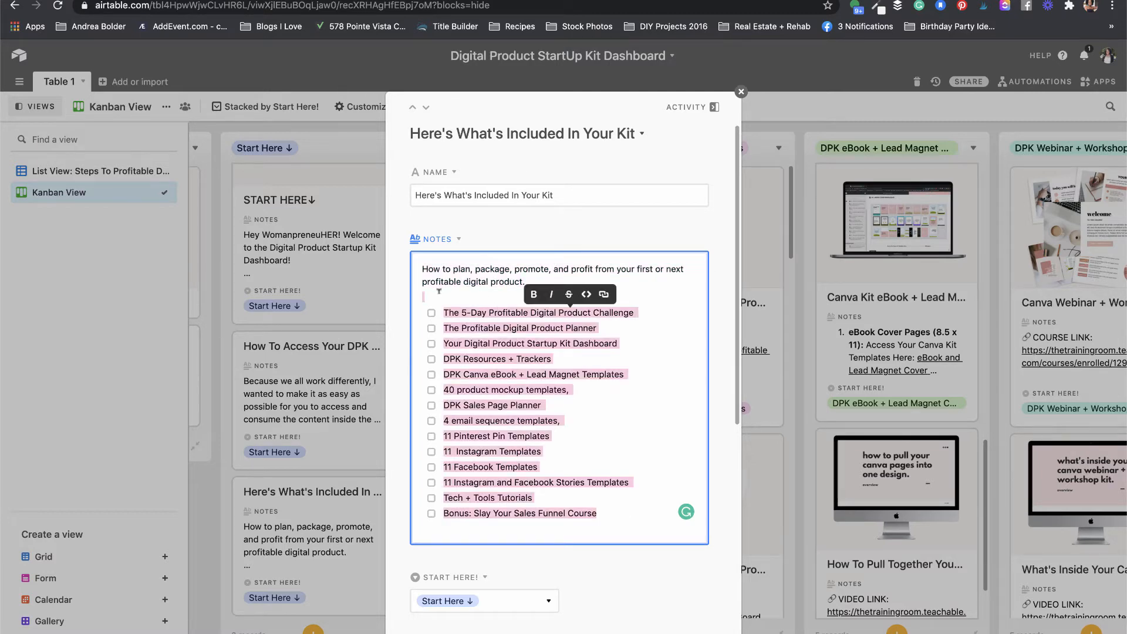
key("ctrl+Tab")
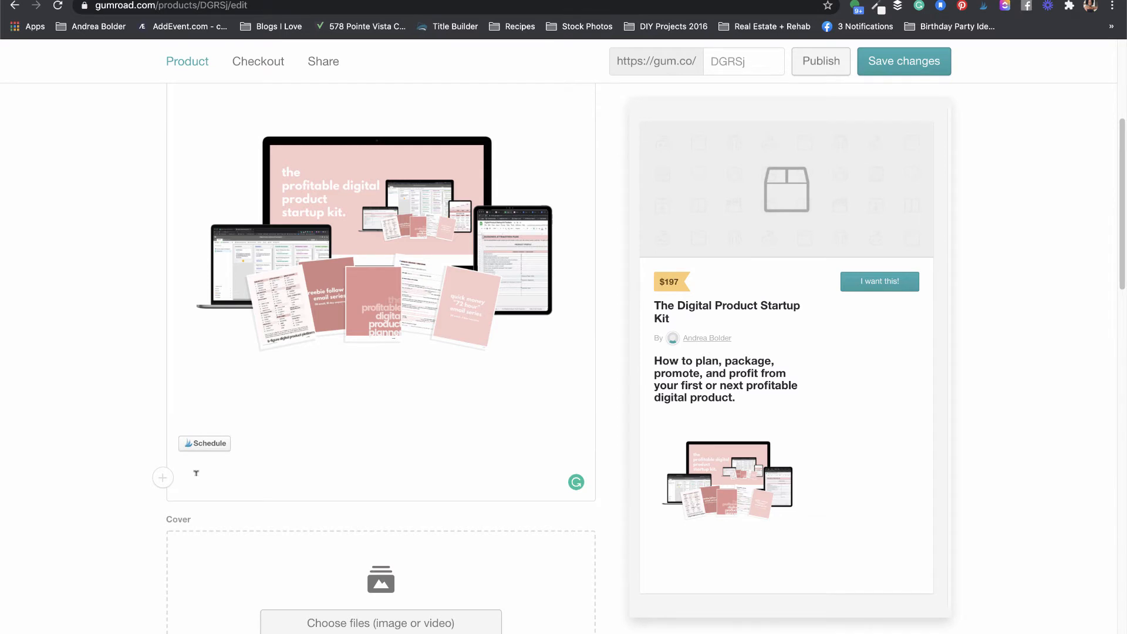
Step: Paste the 14-item kit checklist under the image and format it as a bulleted list
key("ctrl+v")
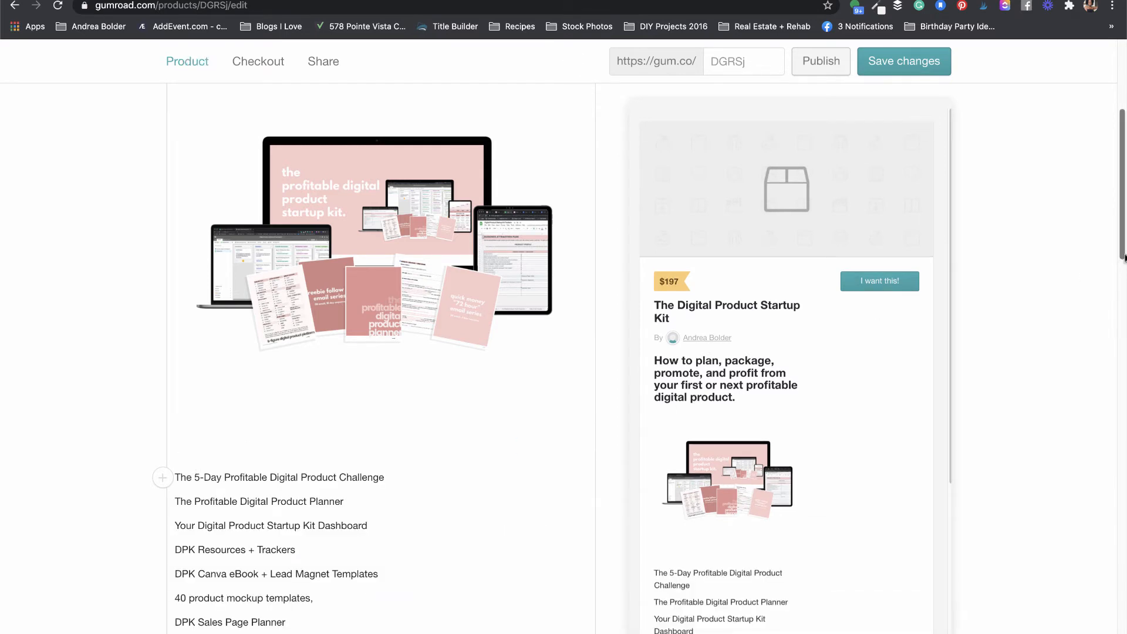
scroll(881, 352, "down", 3)
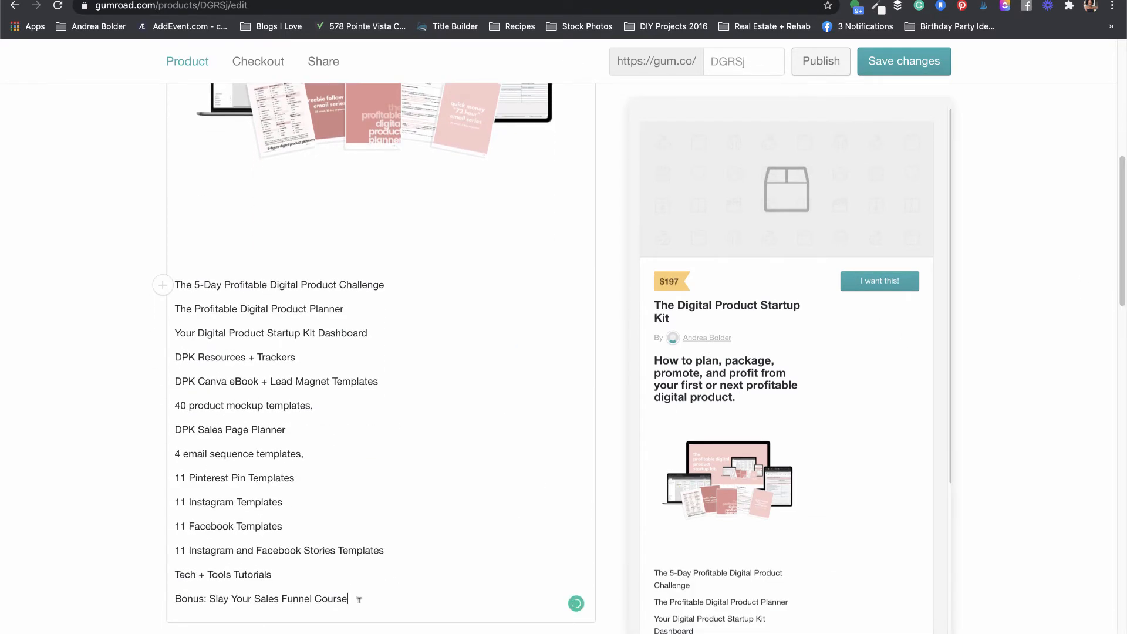
left_click_drag(359, 599, 184, 271)
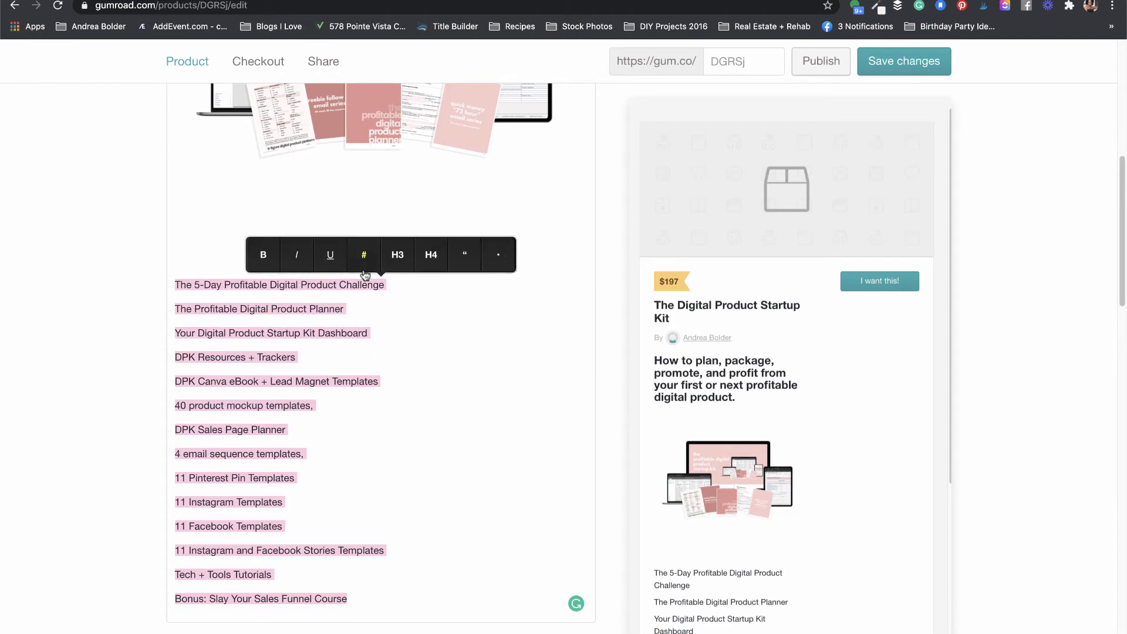
left_click(506, 257)
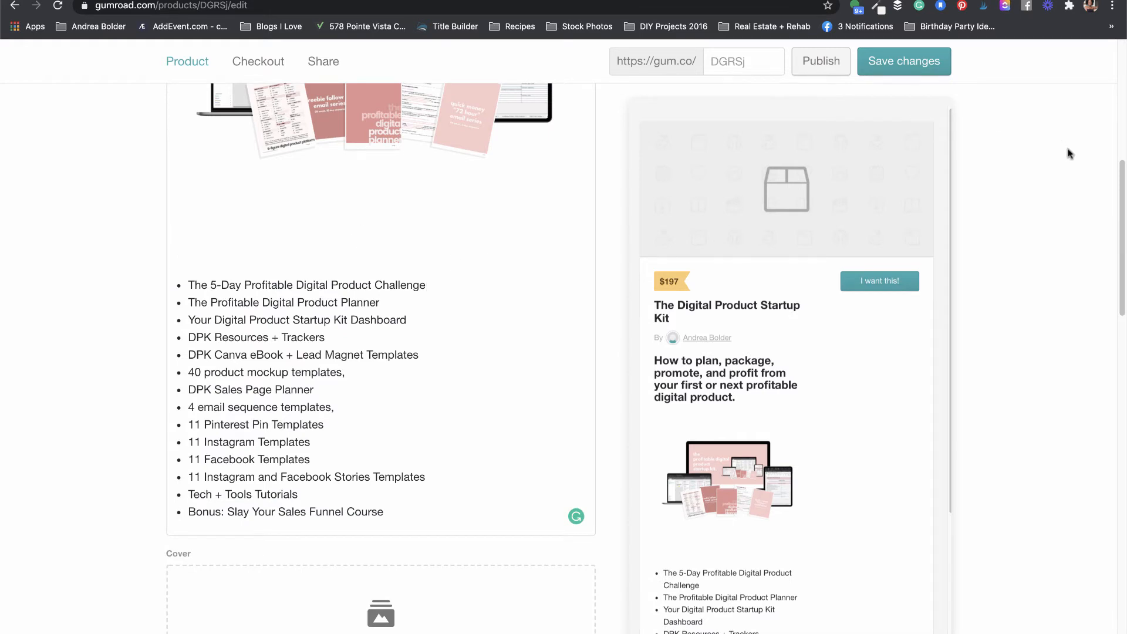
left_click_drag(1121, 203, 1120, 245)
left_click_drag(950, 269, 955, 247)
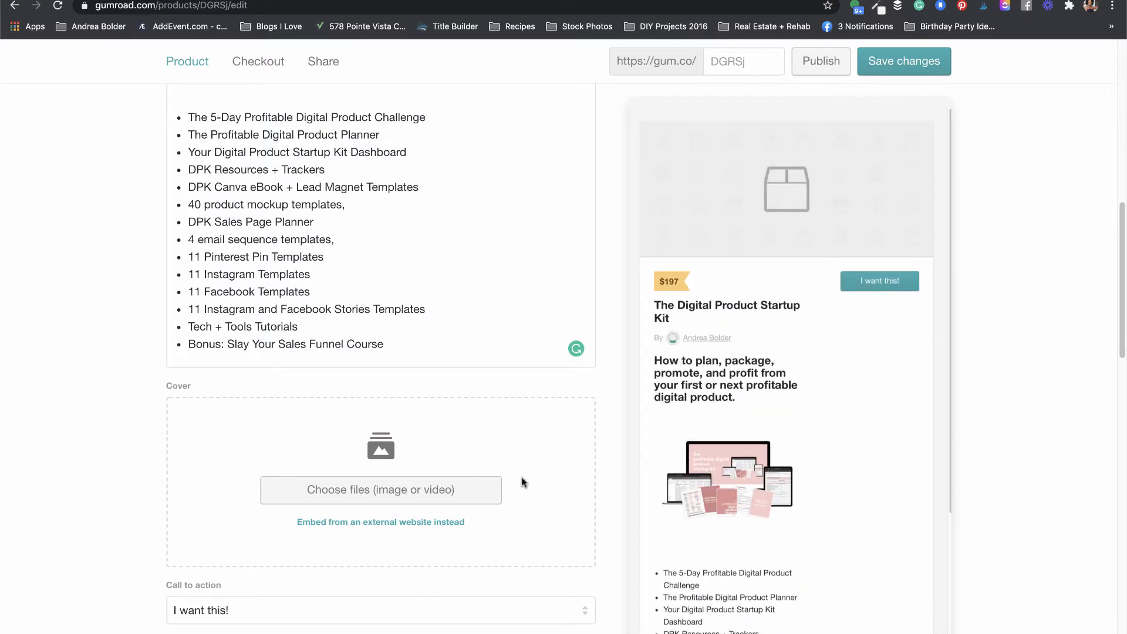
Step: Upload '2021 The Profitable Digital Product Challenge Day 01 (3).png' from Recents as the cover
left_click(346, 493)
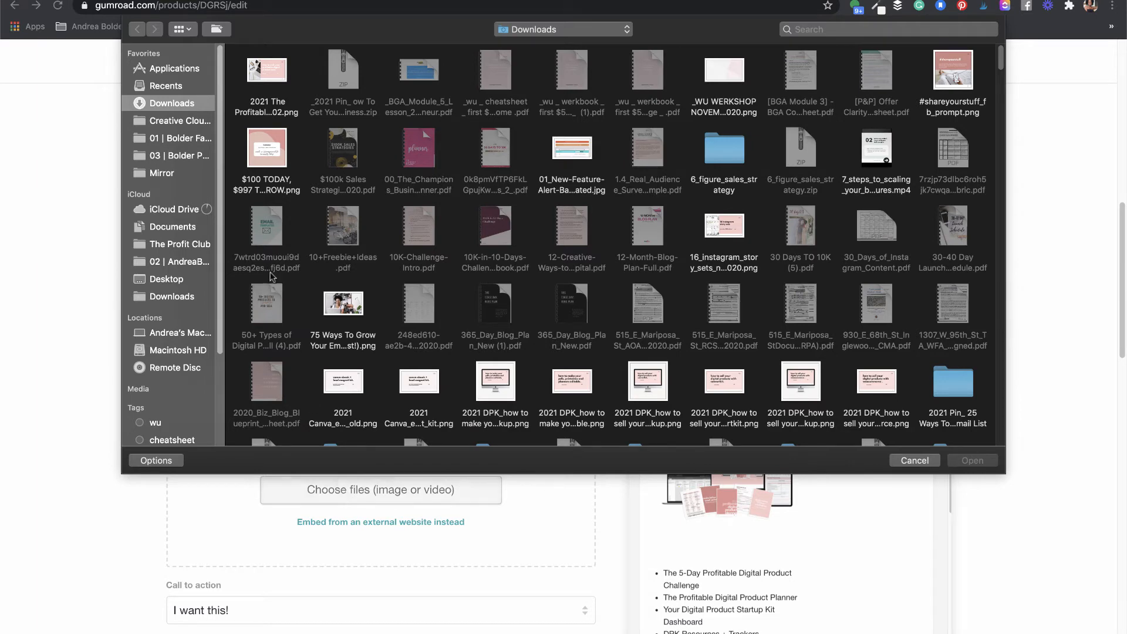
left_click(169, 86)
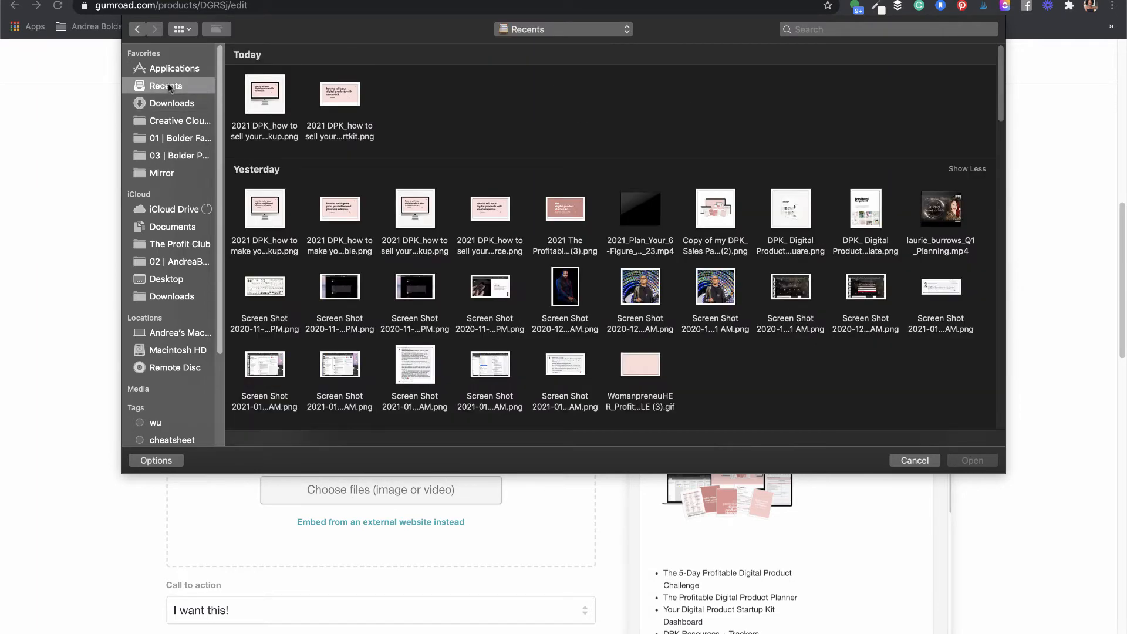
left_click(565, 209)
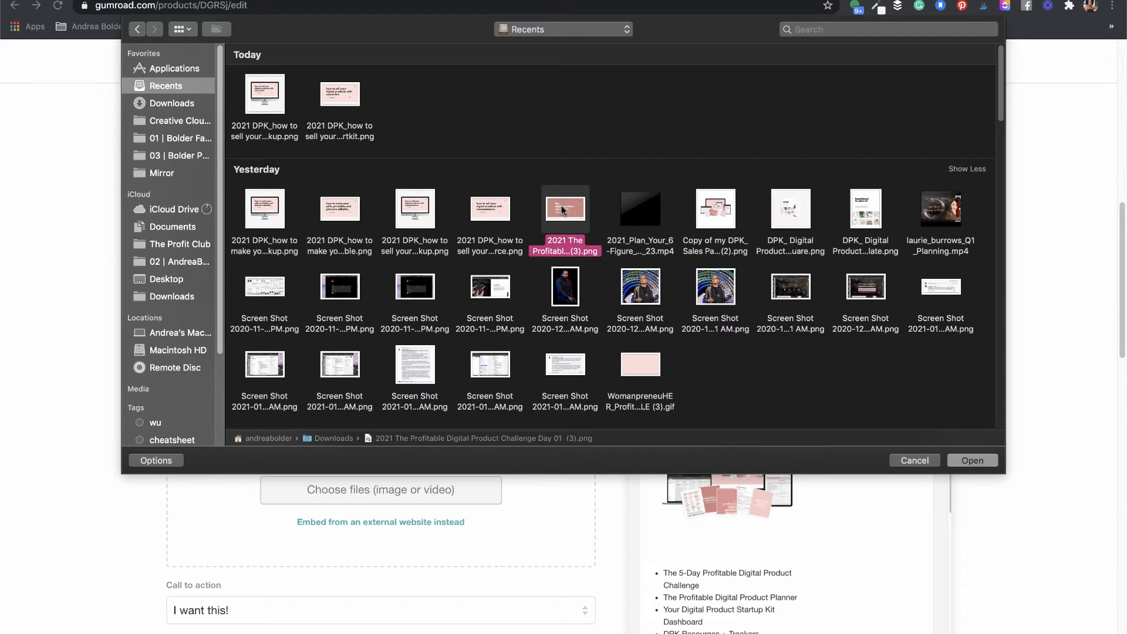
left_click(961, 462)
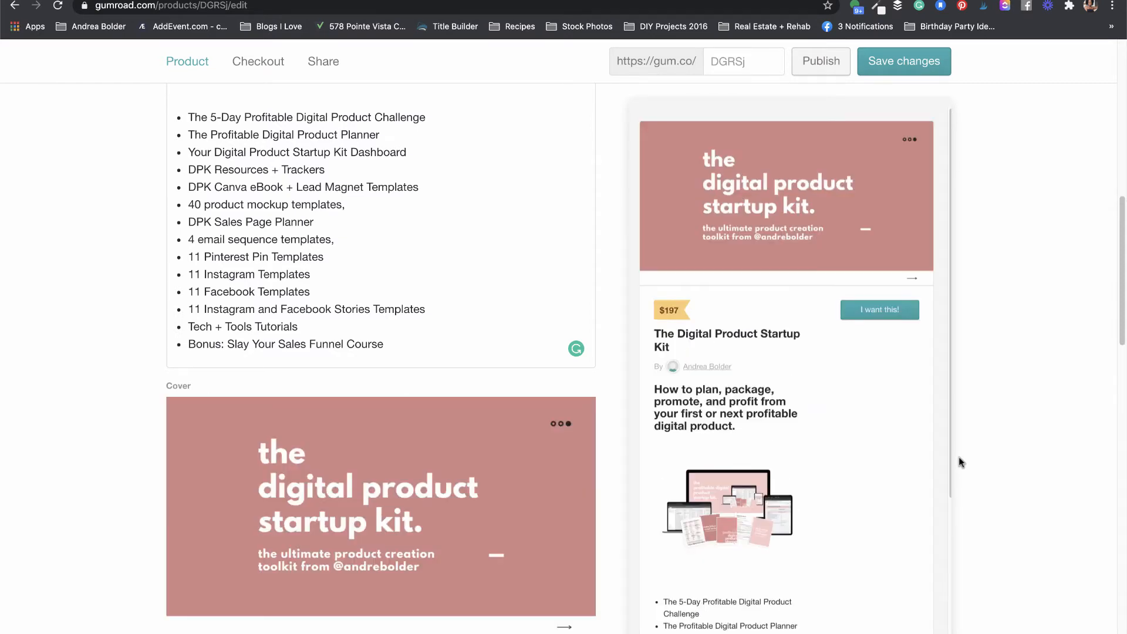
left_click_drag(1117, 219, 1117, 293)
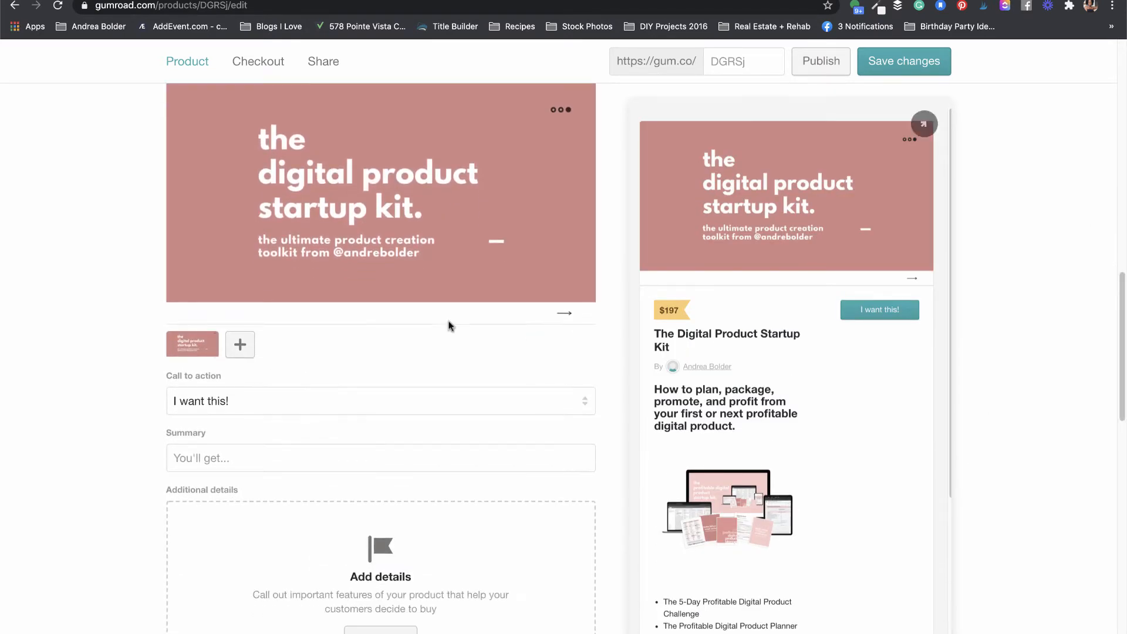
Step: Choose 'I want this!' as the call to action, after trying Buy this and Pay
left_click(233, 402)
left_click(233, 402)
left_click(233, 401)
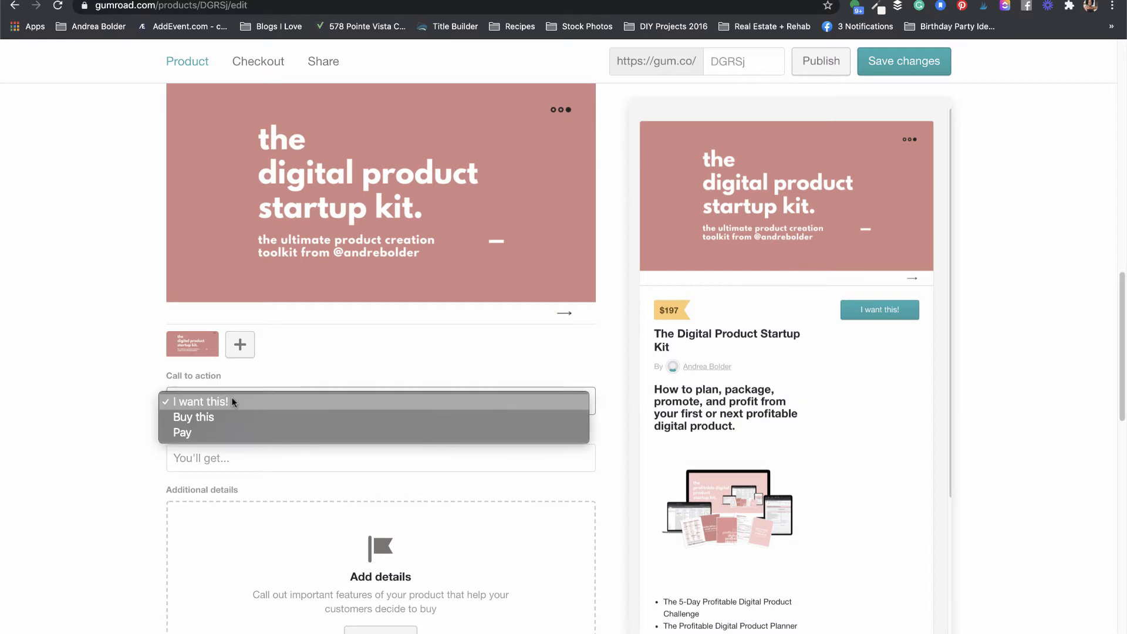
left_click(218, 416)
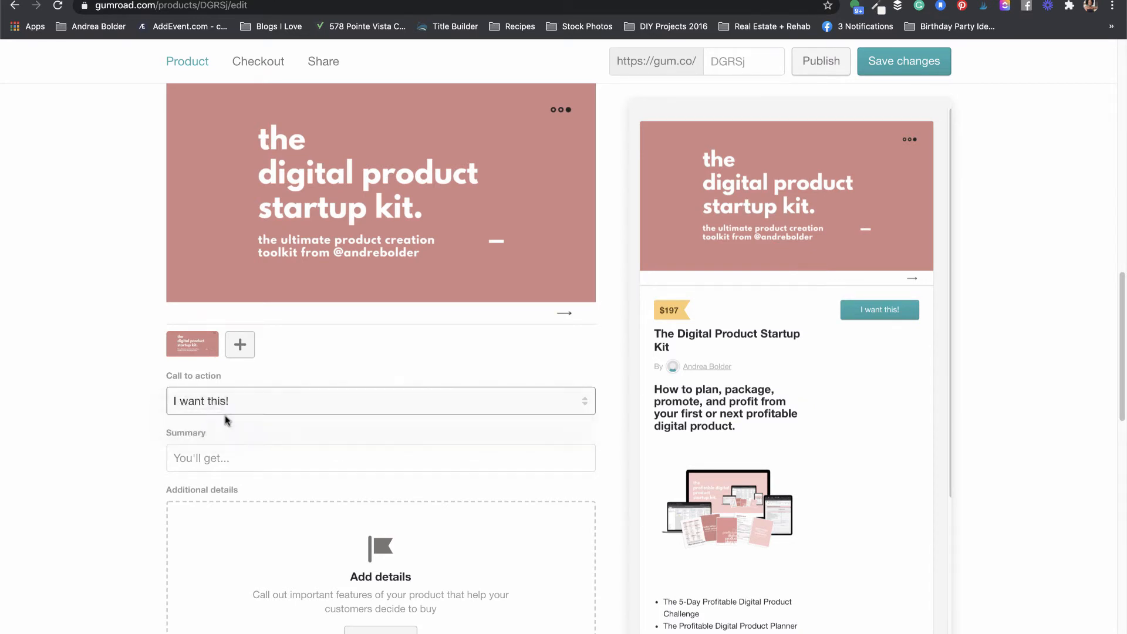
left_click(223, 415)
left_click(219, 415)
left_click(232, 403)
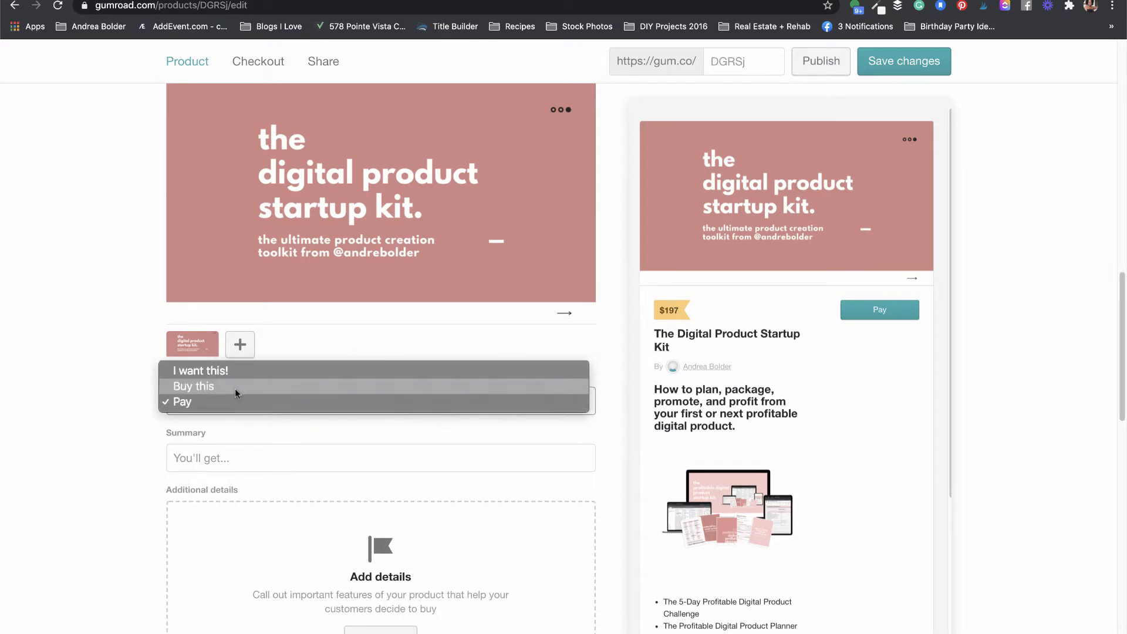
left_click(218, 370)
left_click(209, 400)
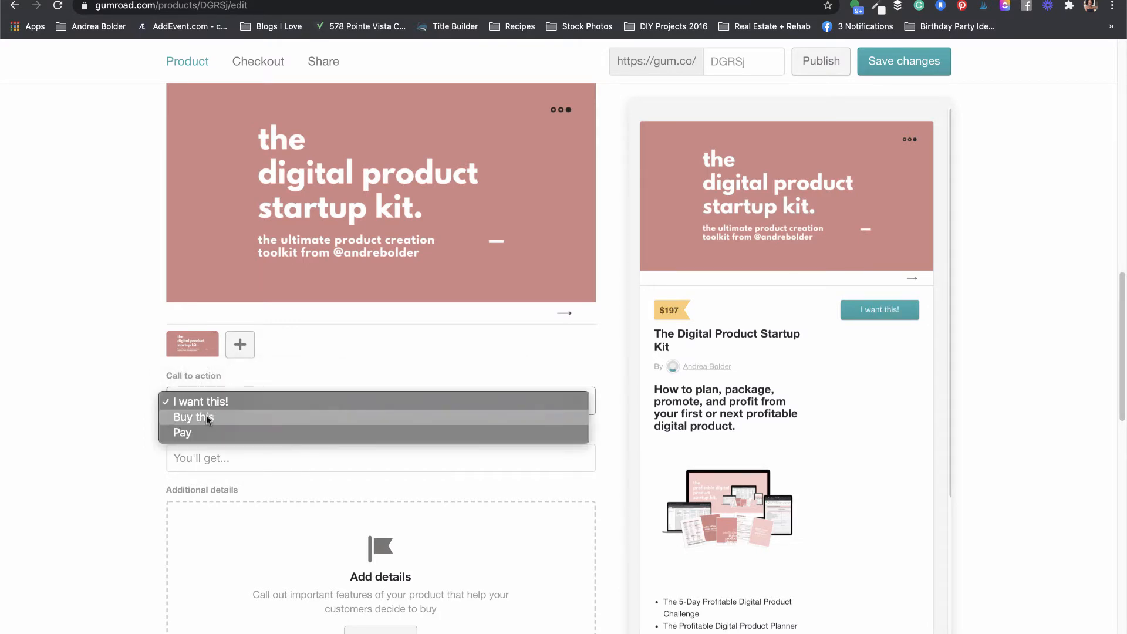
left_click(206, 416)
left_click(213, 406)
left_click(210, 421)
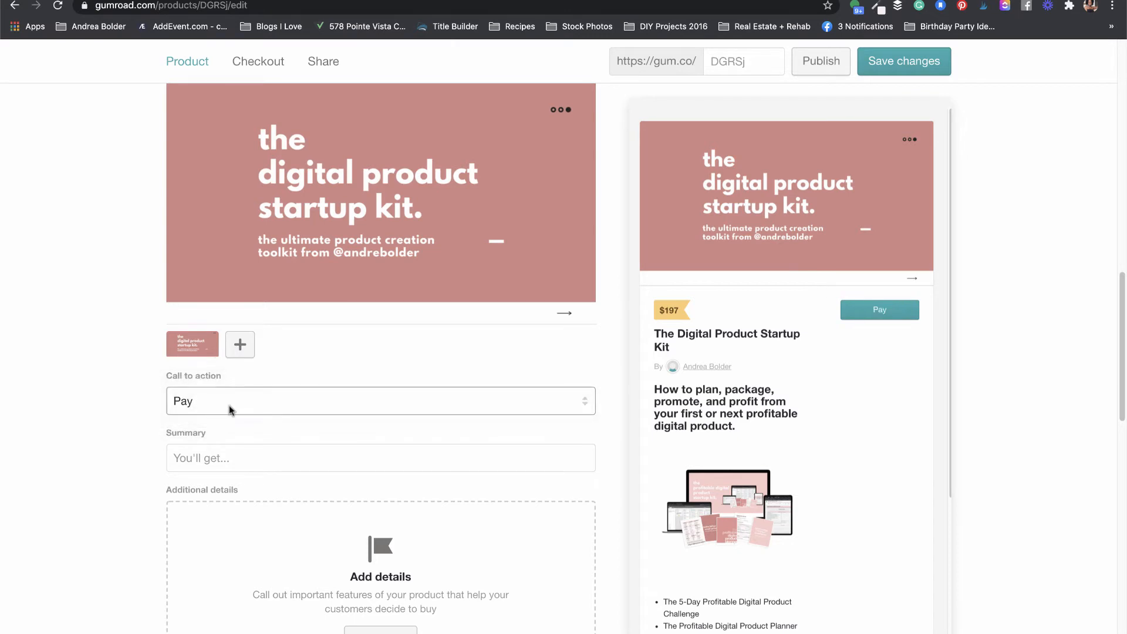
left_click(229, 405)
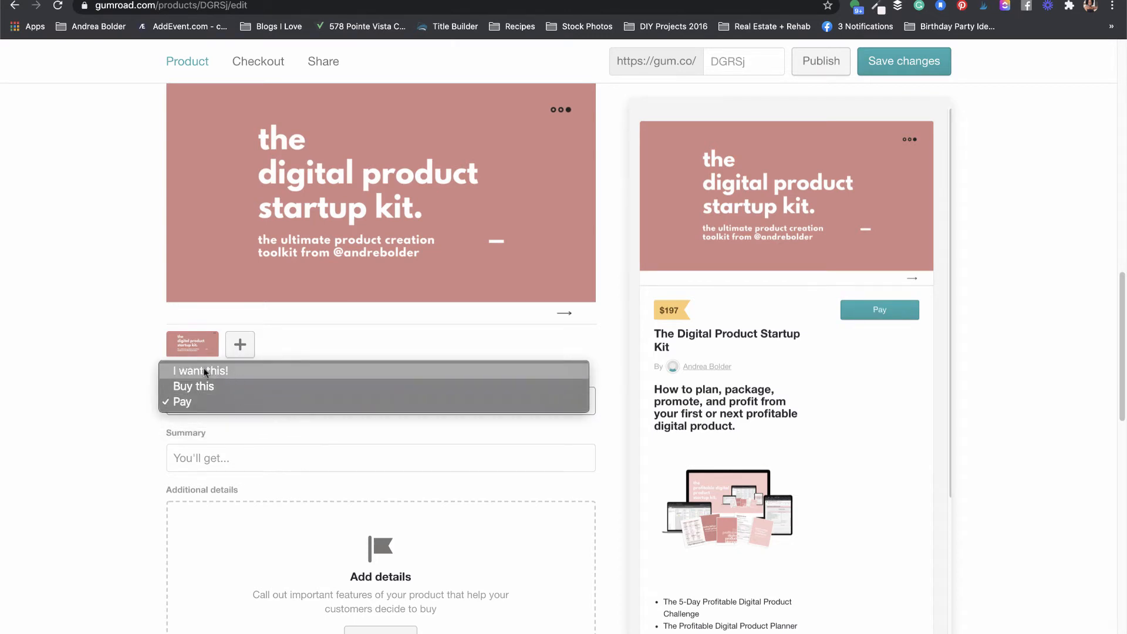
left_click(235, 371)
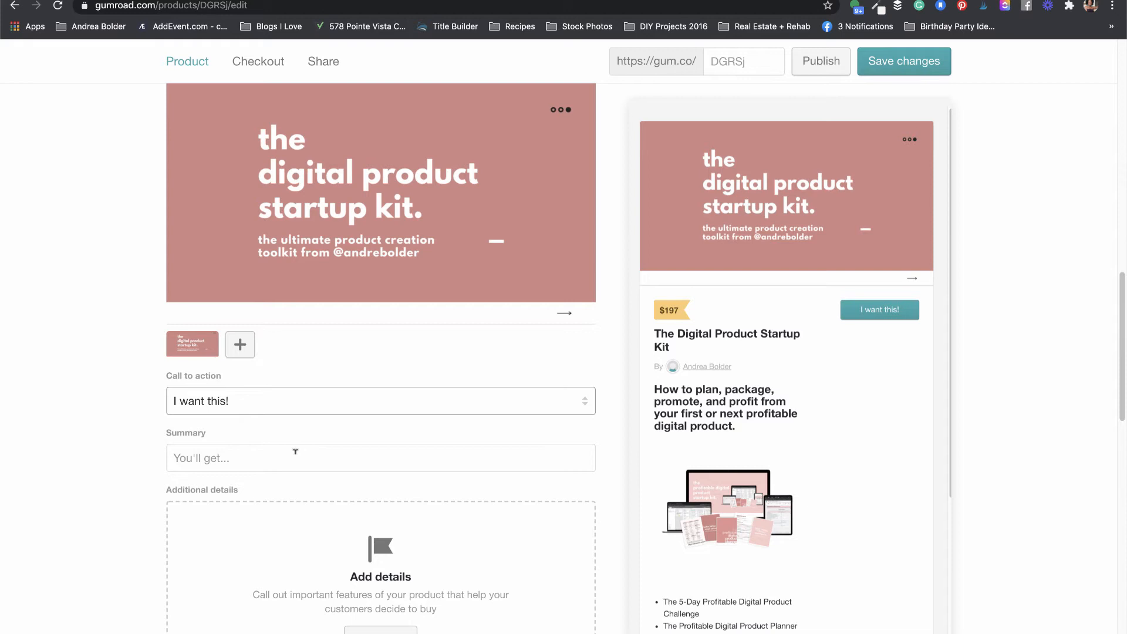
Step: Enter '10 Social media templates' as the product summary
left_click(258, 451)
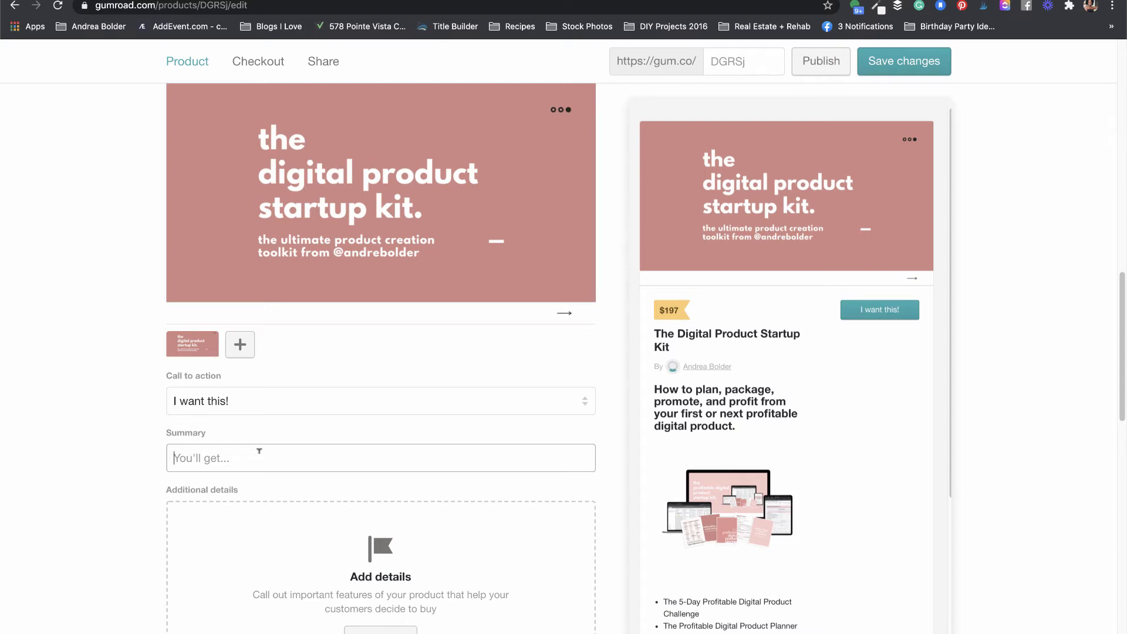
type("10 Social media templates")
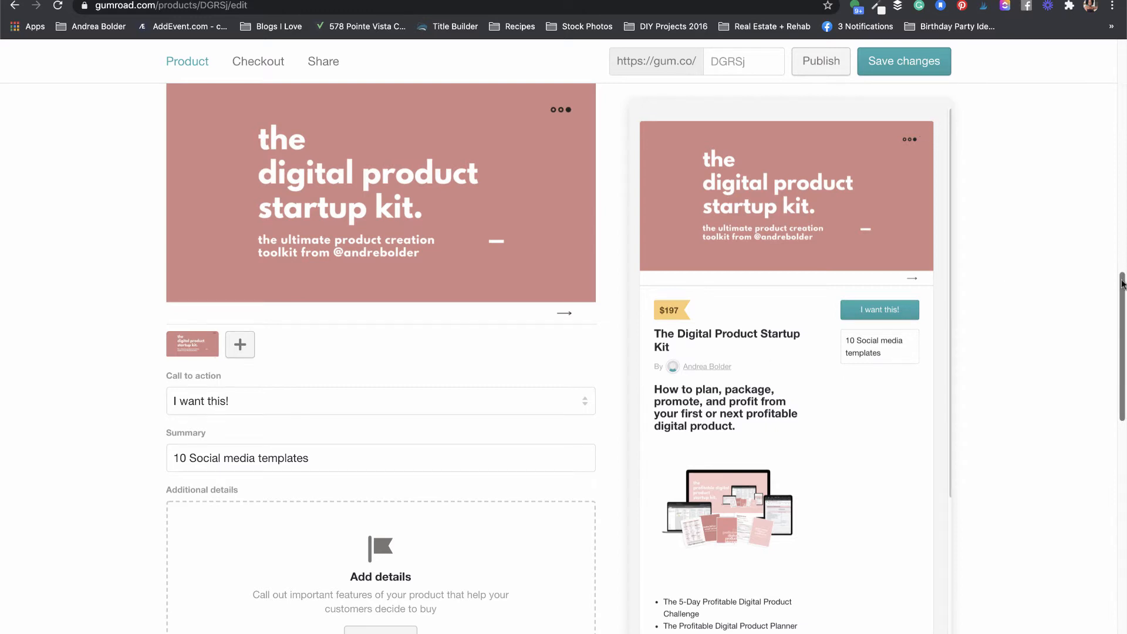
left_click_drag(1122, 284, 1122, 325)
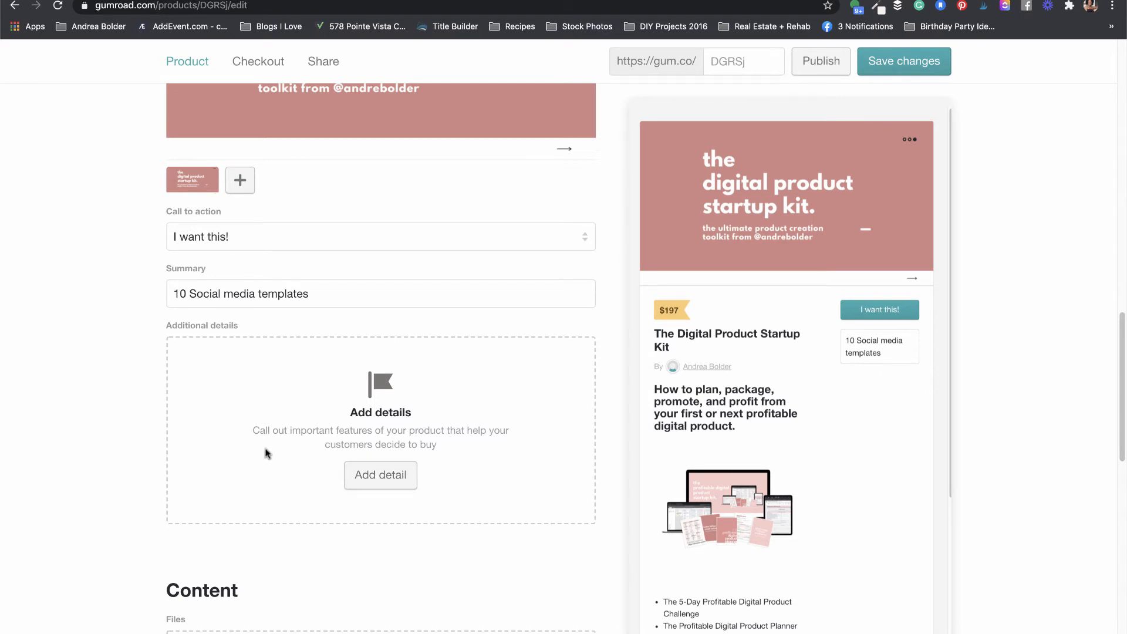
Step: Add detail rows Templates $97 and Teamplate 2 $87
left_click(376, 477)
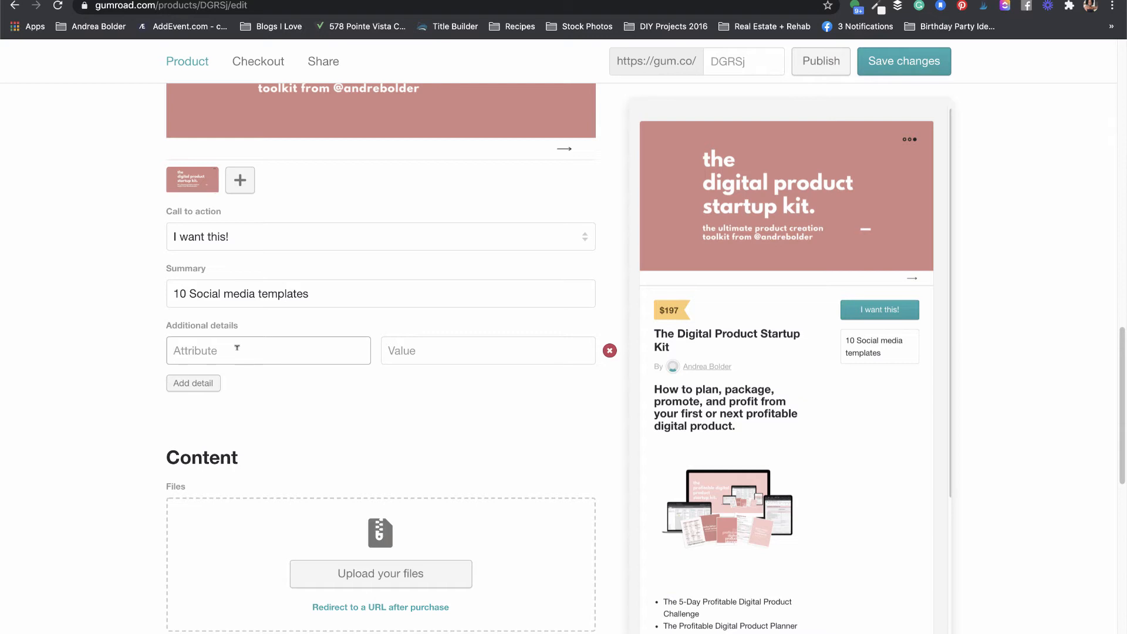
type("Templates")
key("Tab")
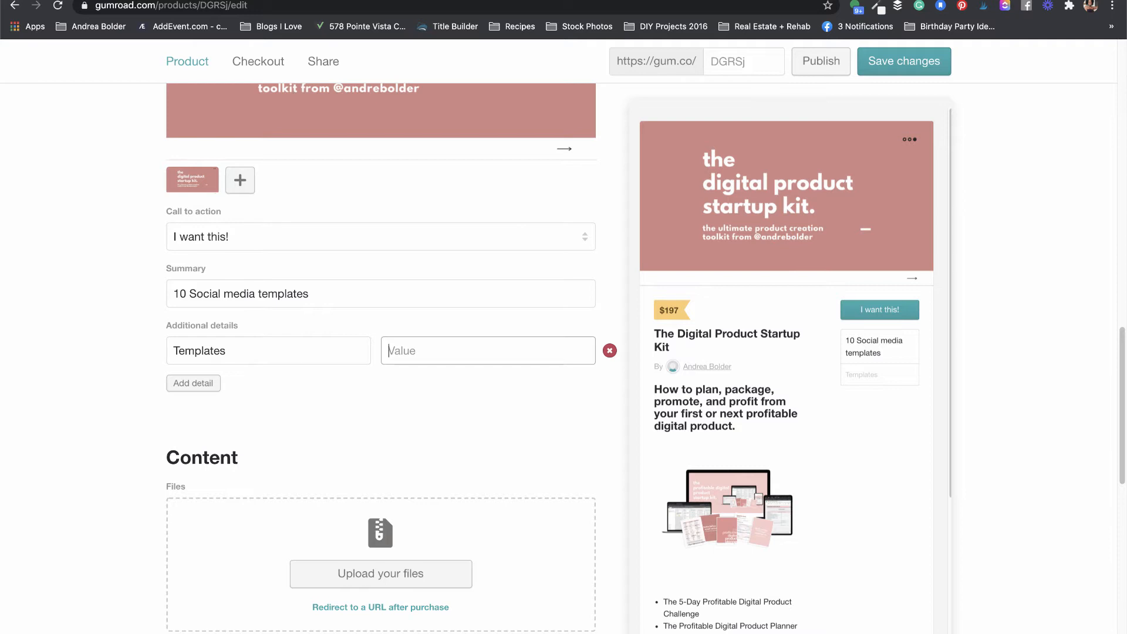
type("$97")
left_click(200, 383)
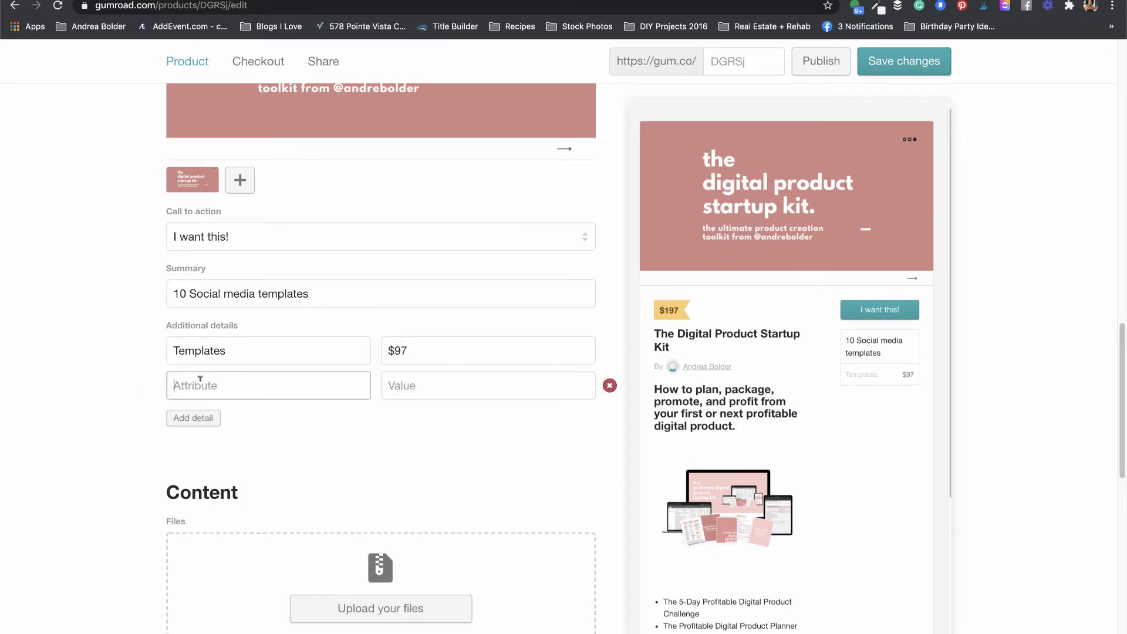
type("Teamplate 2")
left_click(442, 388)
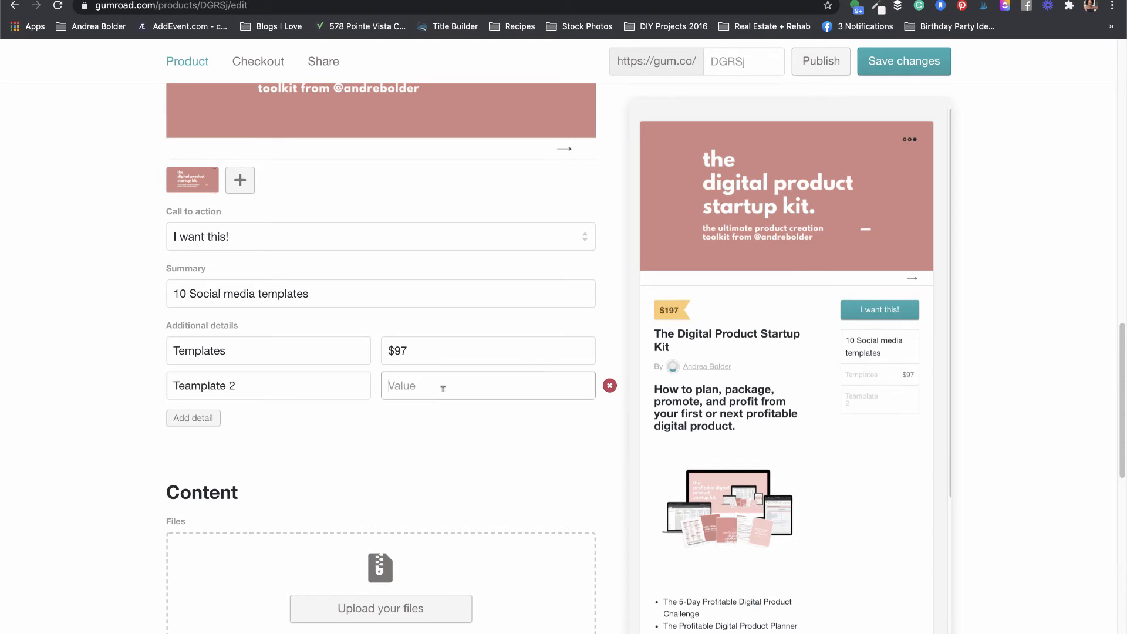
type("$87")
Step: Add detail rows Video 1 5:25, Video 2 10:23 and Video 3 4:12
left_click(193, 418)
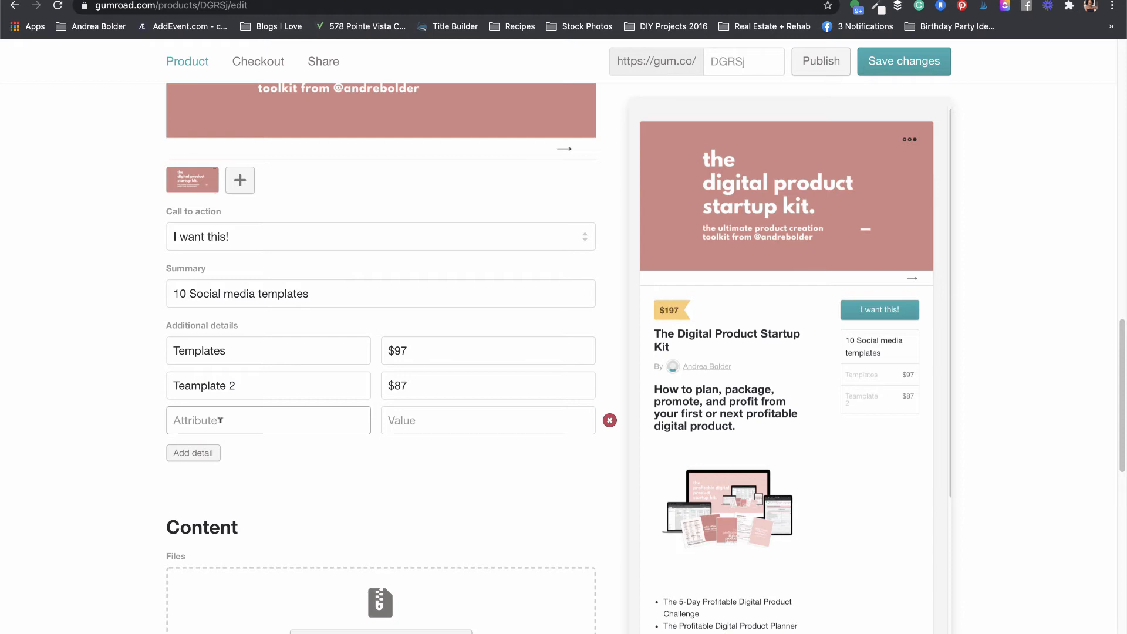
type("Video 1")
key("Tab")
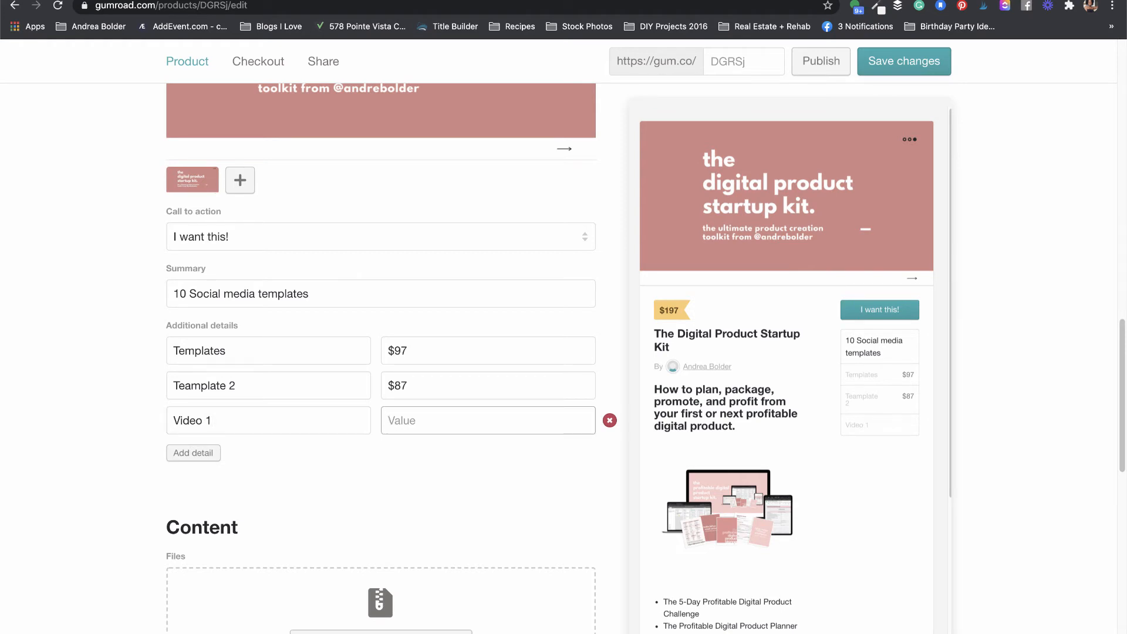
type("5:25")
left_click(180, 460)
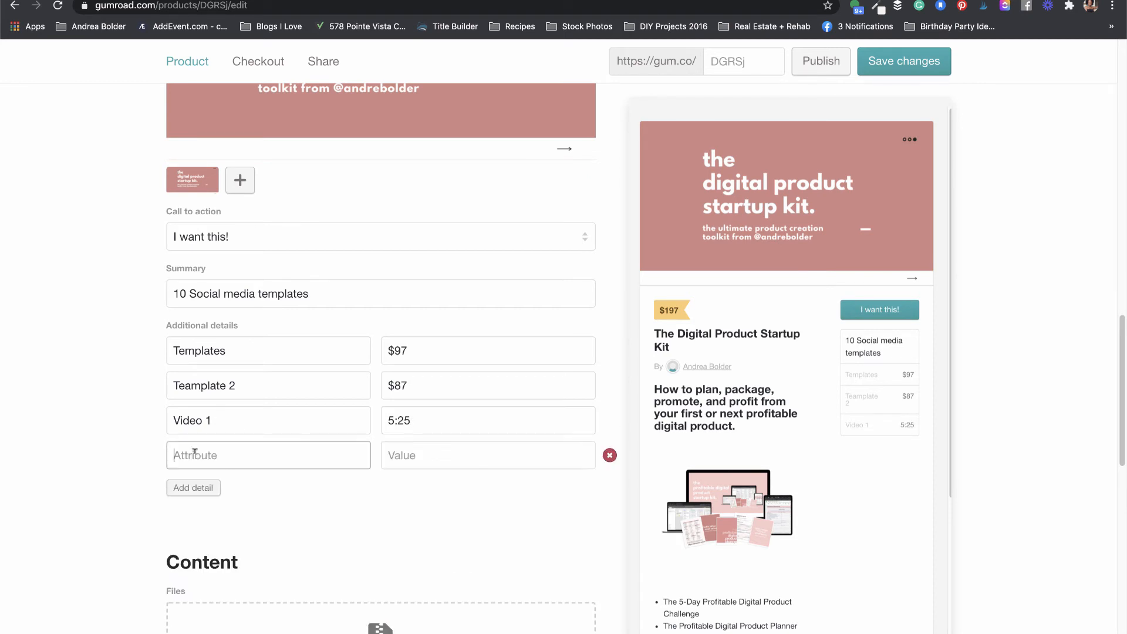
type("Video 2")
key("Tab")
type("10:23")
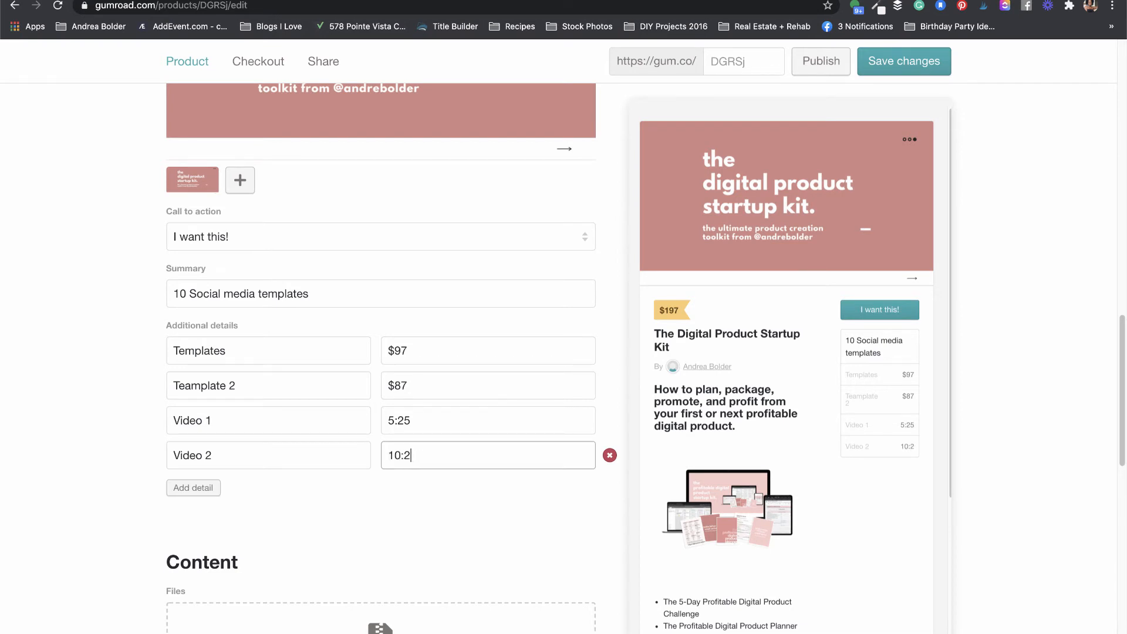
left_click(180, 490)
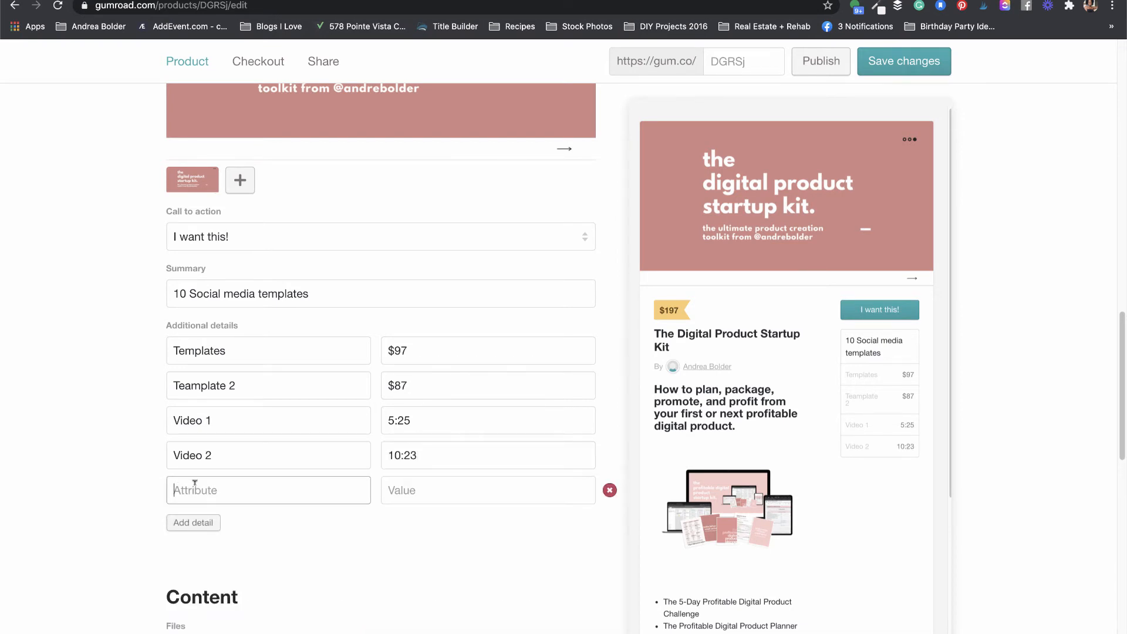
type("Video 3")
key("Tab")
type("4:12")
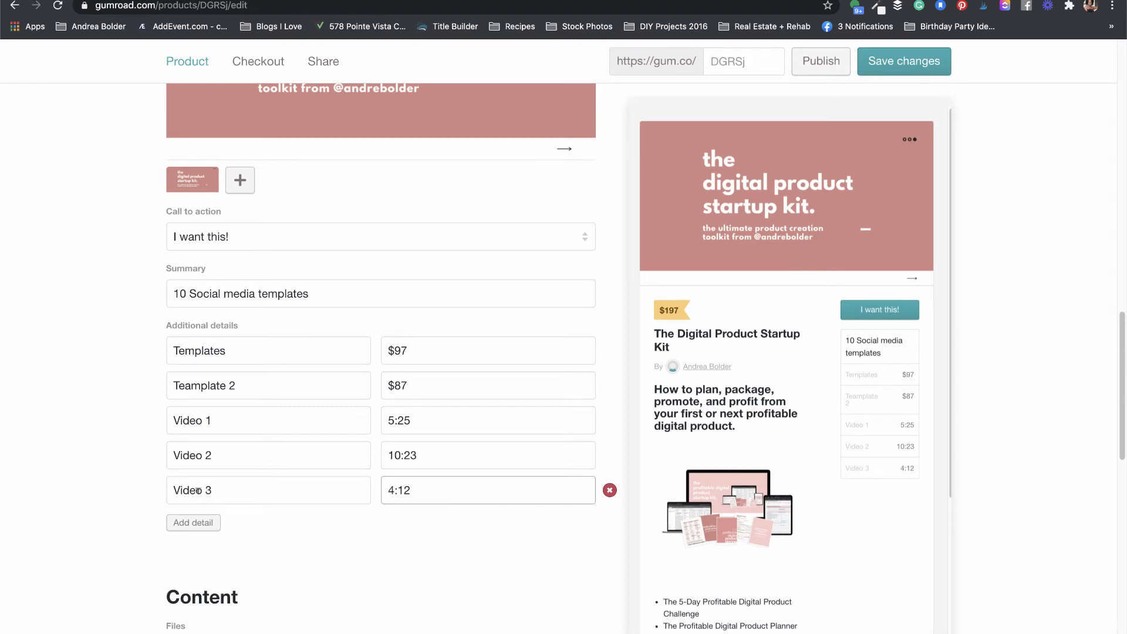
left_click(207, 523)
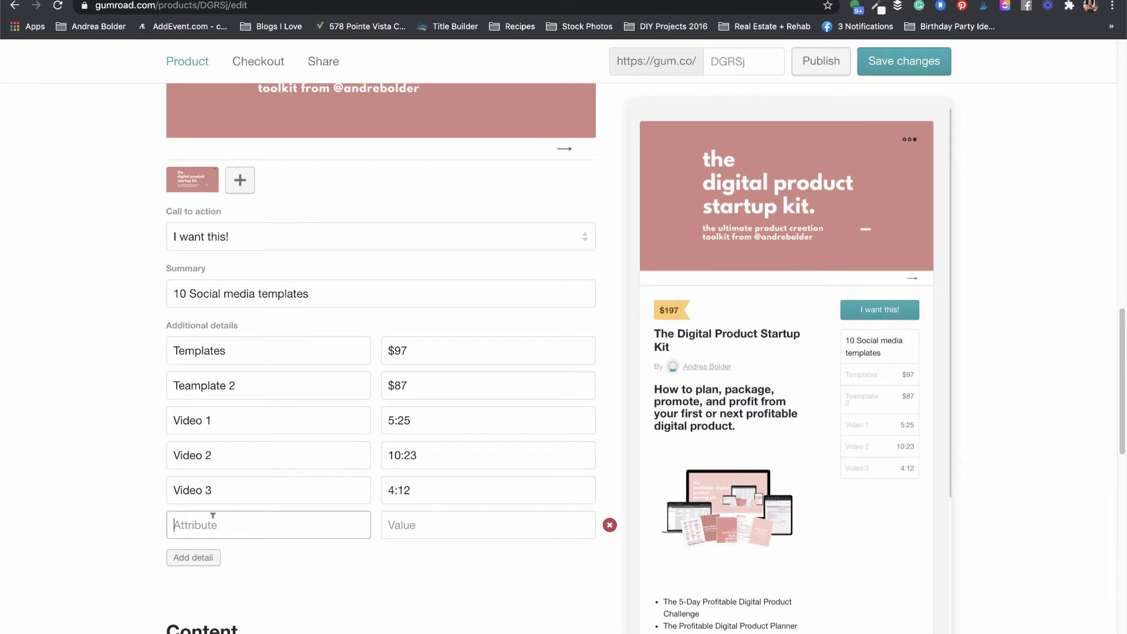
left_click(417, 350)
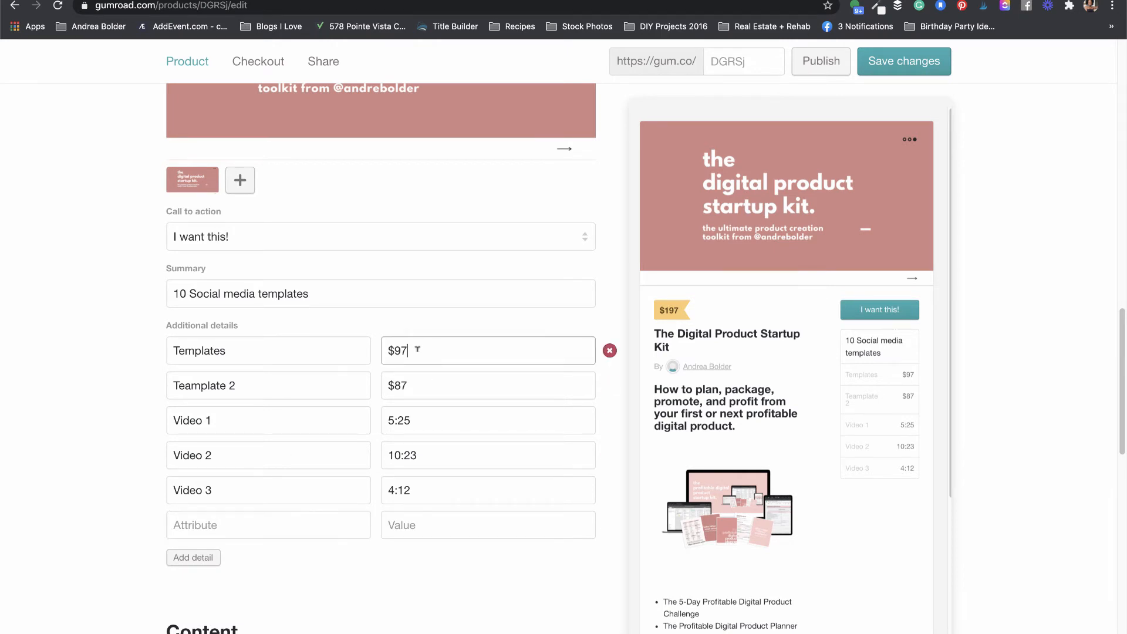
key("BackSpace")
key("BackSpace")
key("BackSpace")
type("101")
key("BackSpace")
type("80px x 1080")
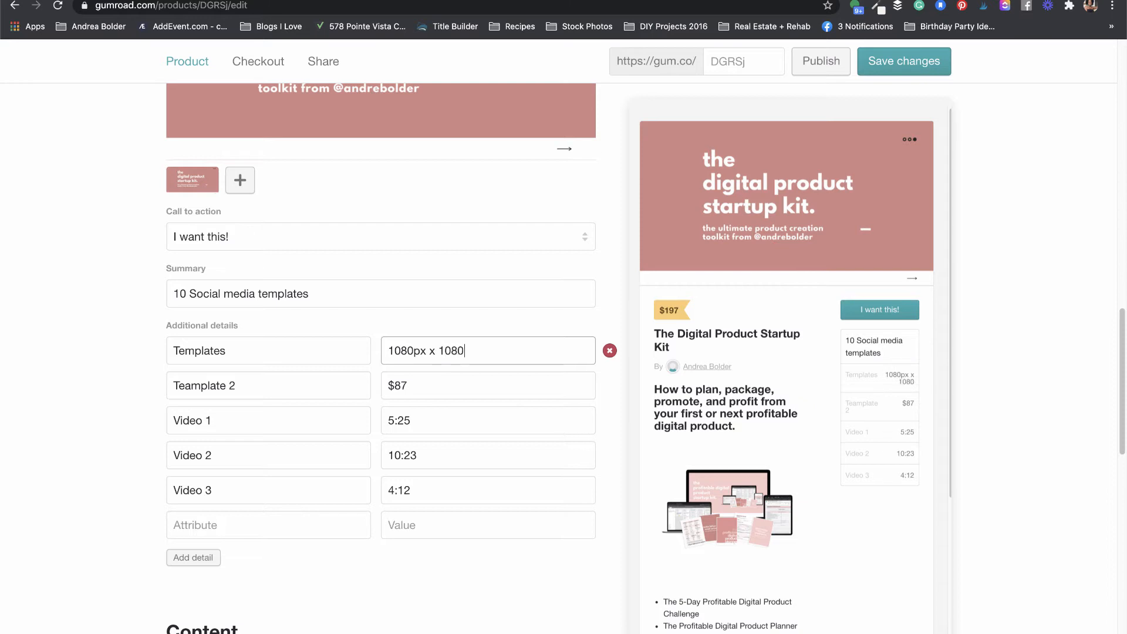
type("px")
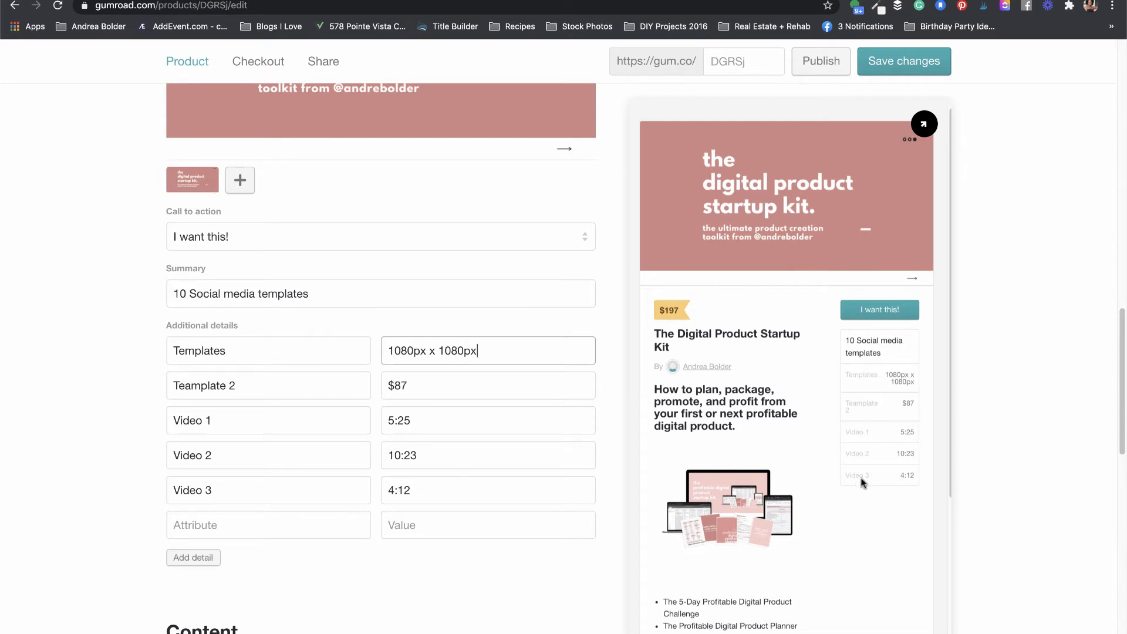
triple_click(457, 346)
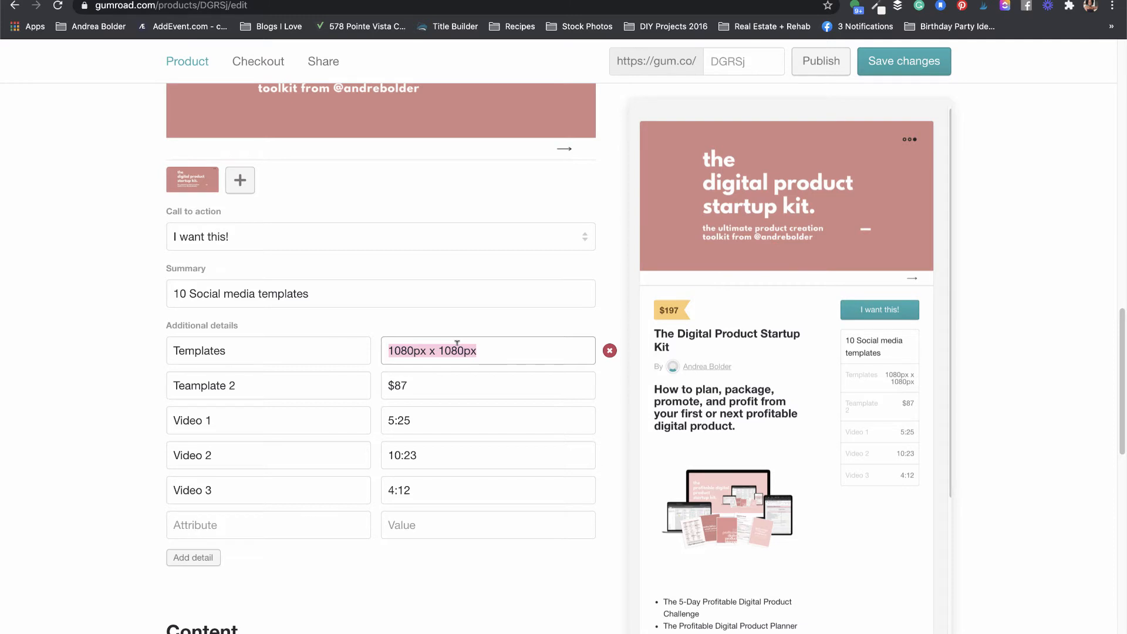
key("BackSpace")
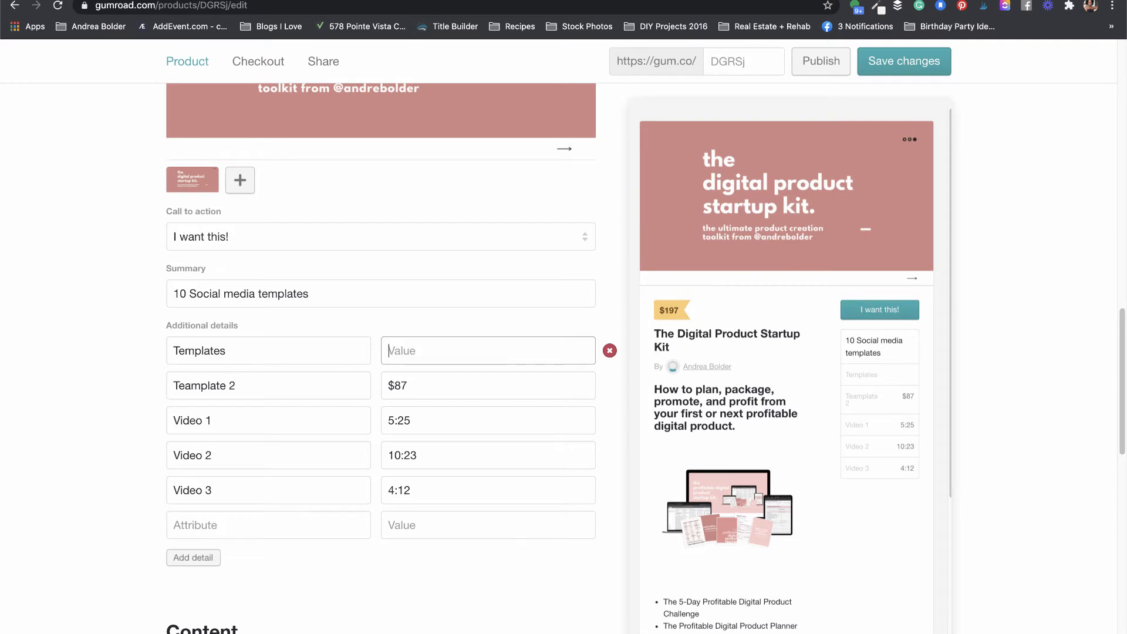
type("$97")
left_click_drag(1121, 366, 1115, 432)
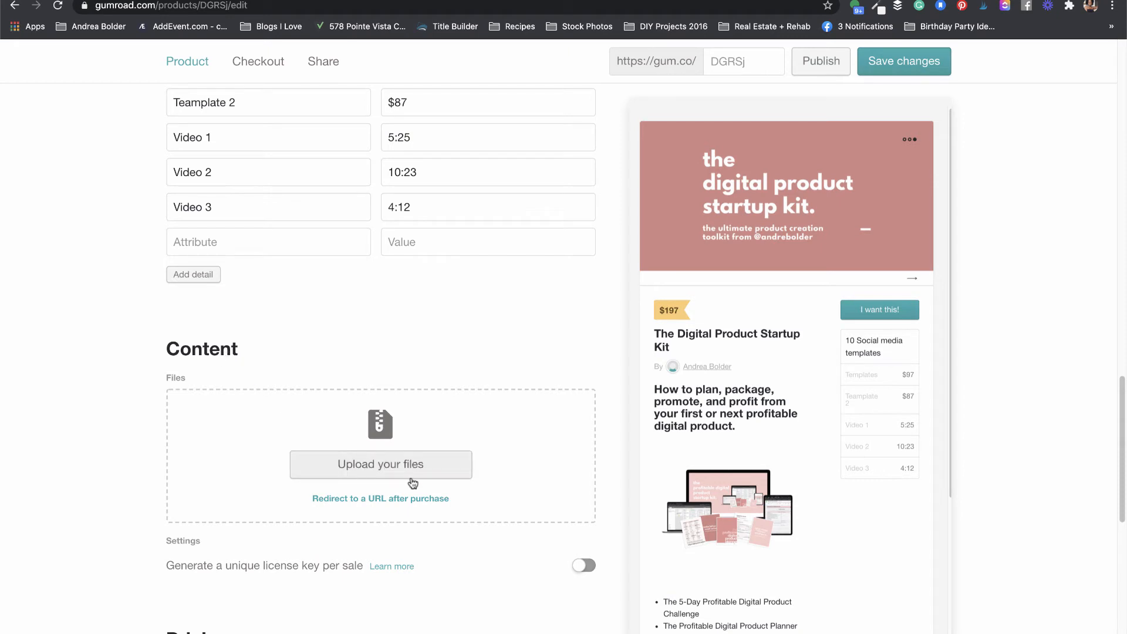
Step: Upload the email subscribers zip file from the computer's Downloads folder as product content
left_click(372, 467)
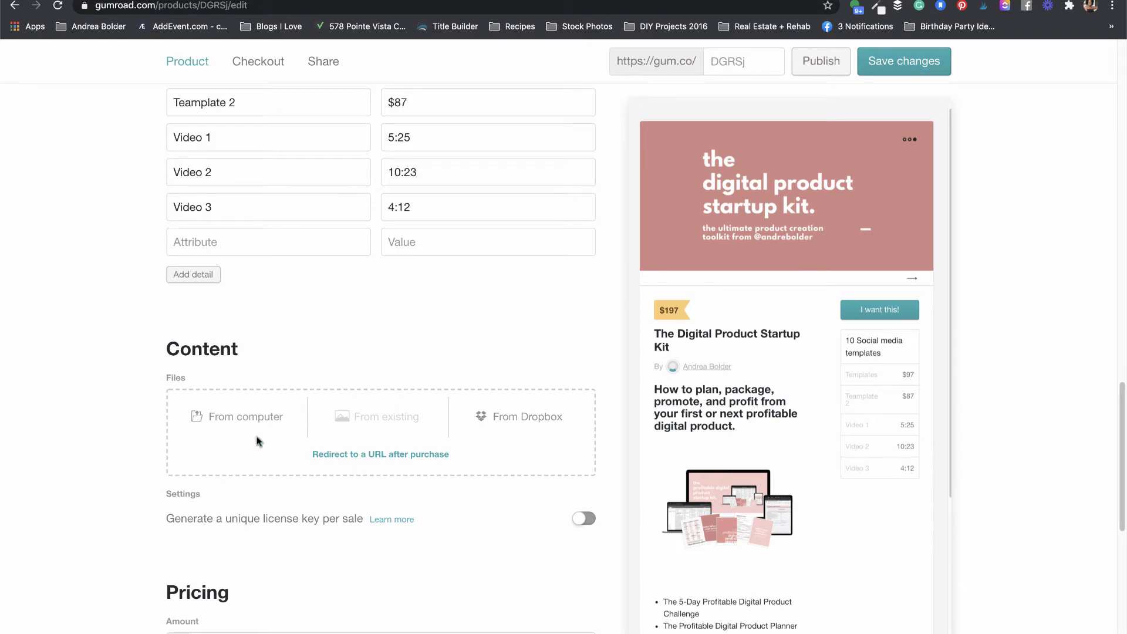
left_click(226, 419)
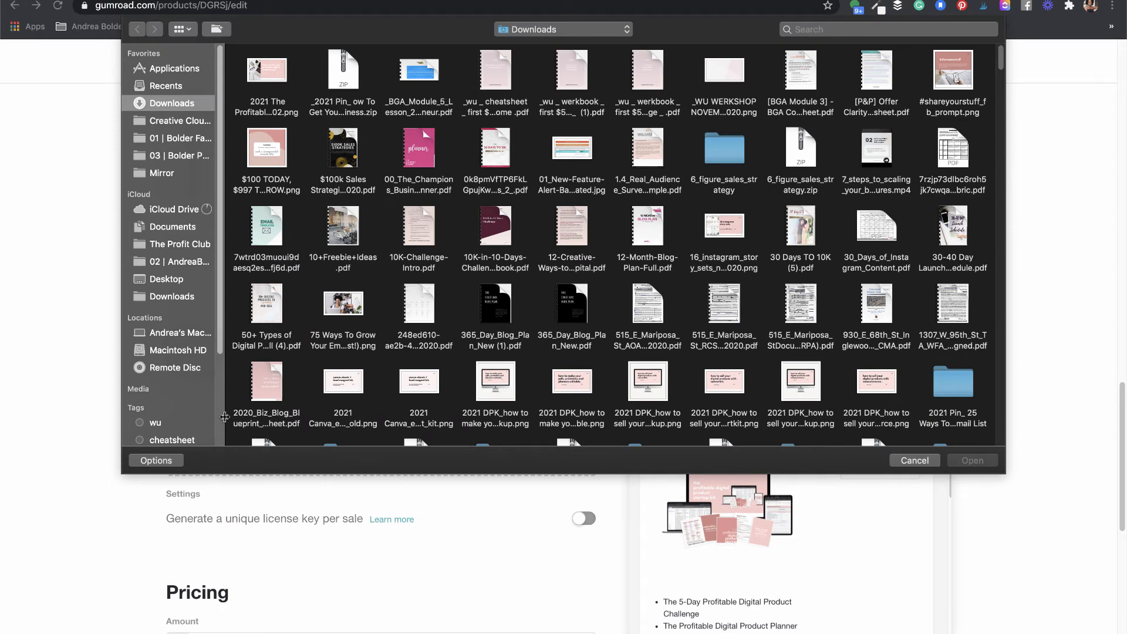
left_click(345, 68)
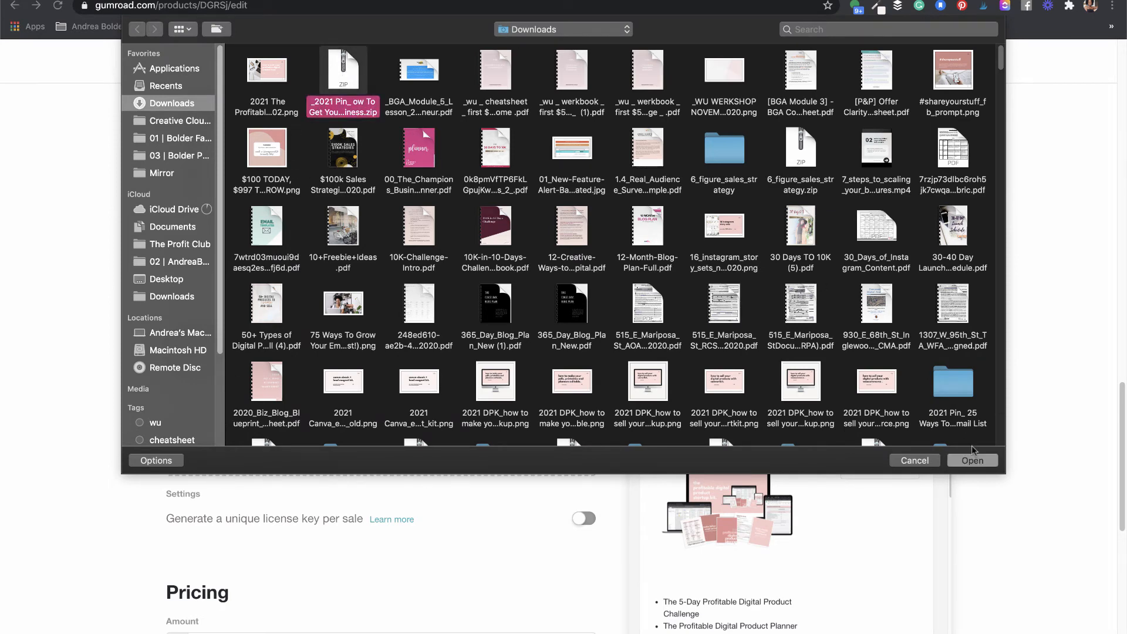
left_click(972, 460)
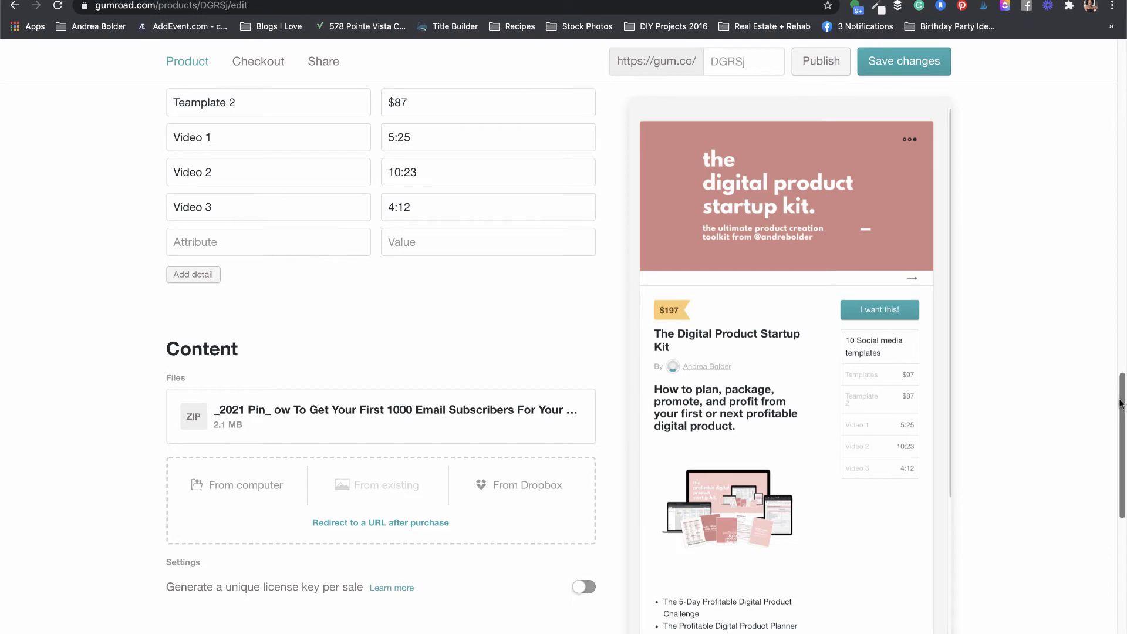
left_click_drag(1124, 405, 1123, 412)
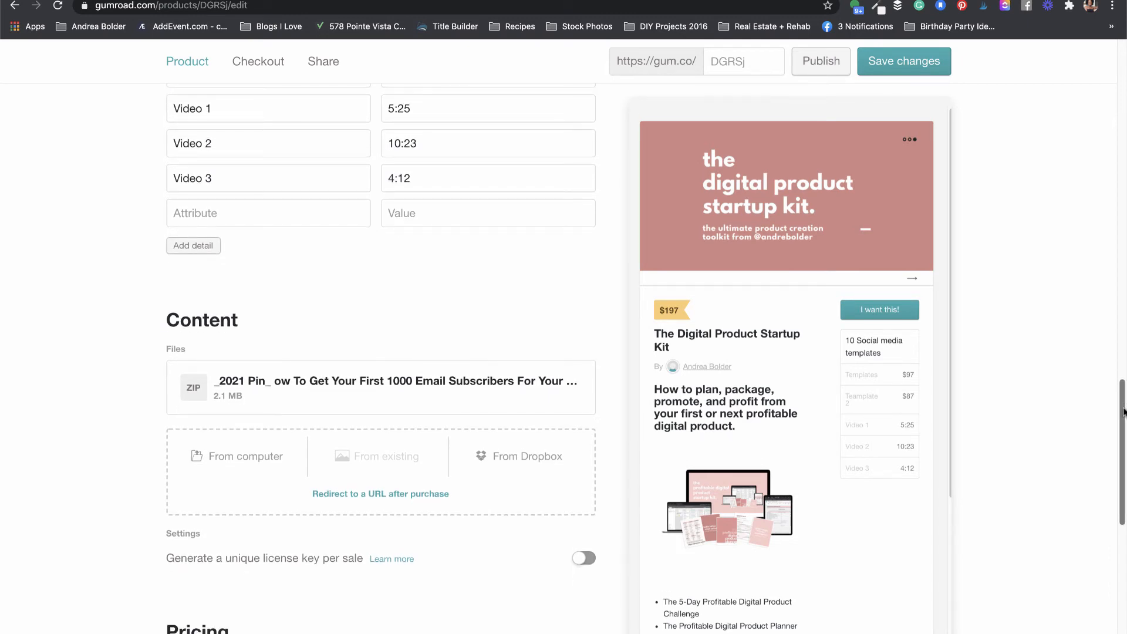
left_click_drag(1124, 412, 1119, 438)
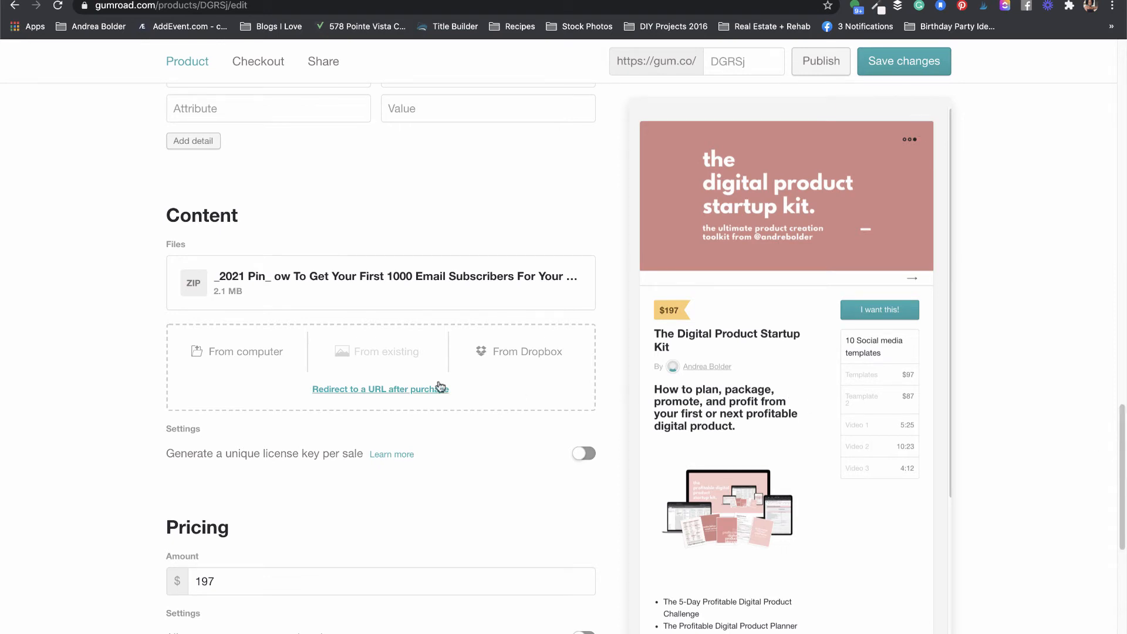
left_click(257, 352)
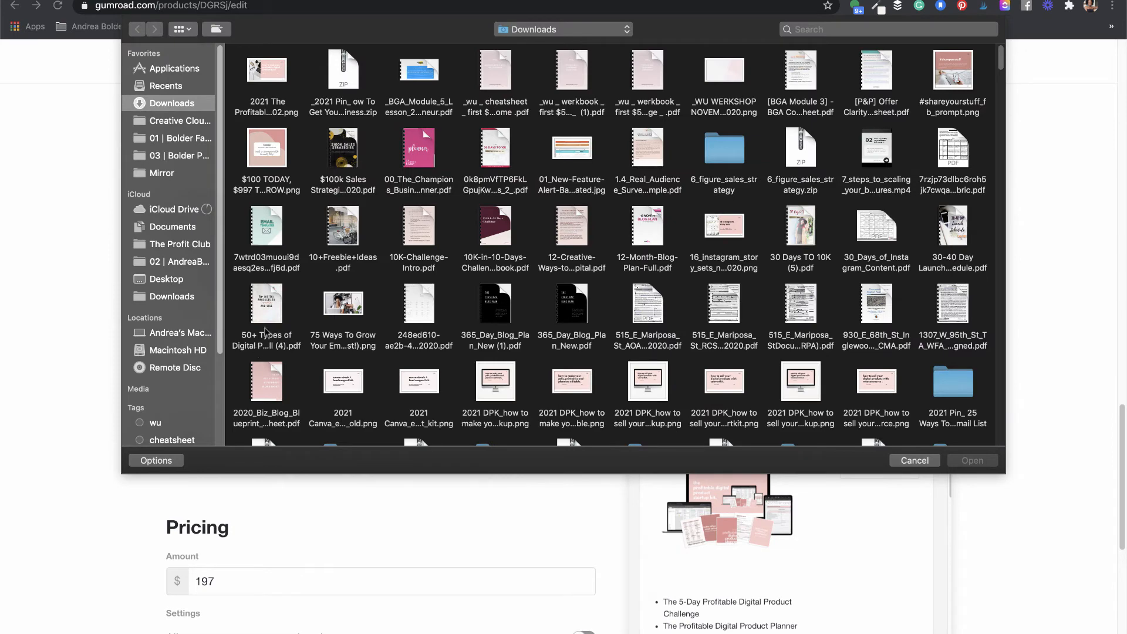
left_click(799, 148)
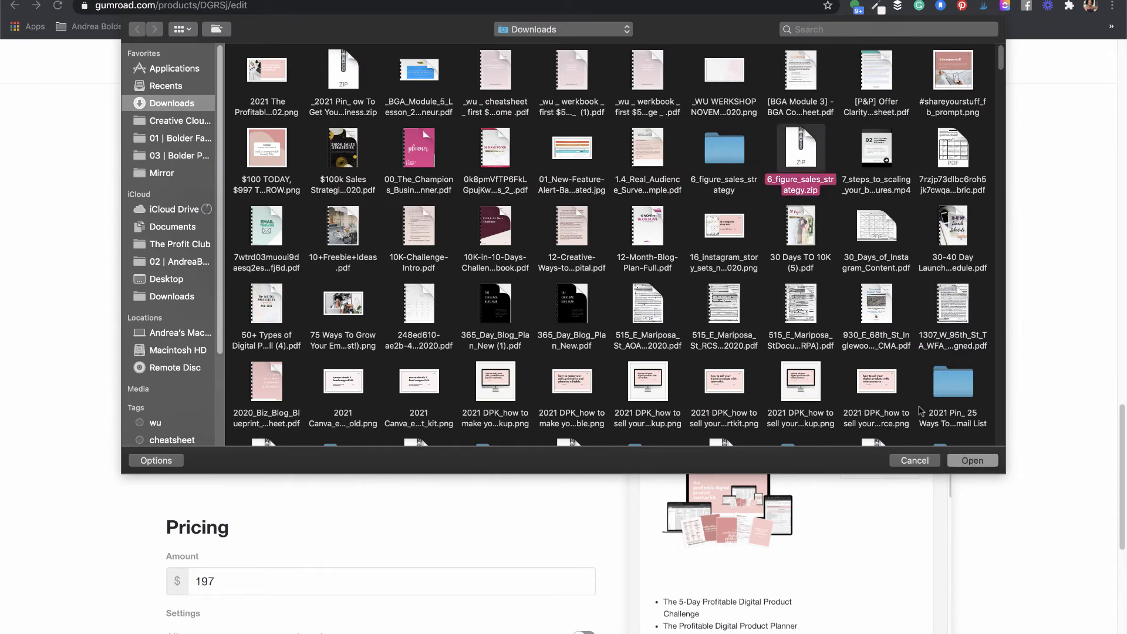
left_click(972, 461)
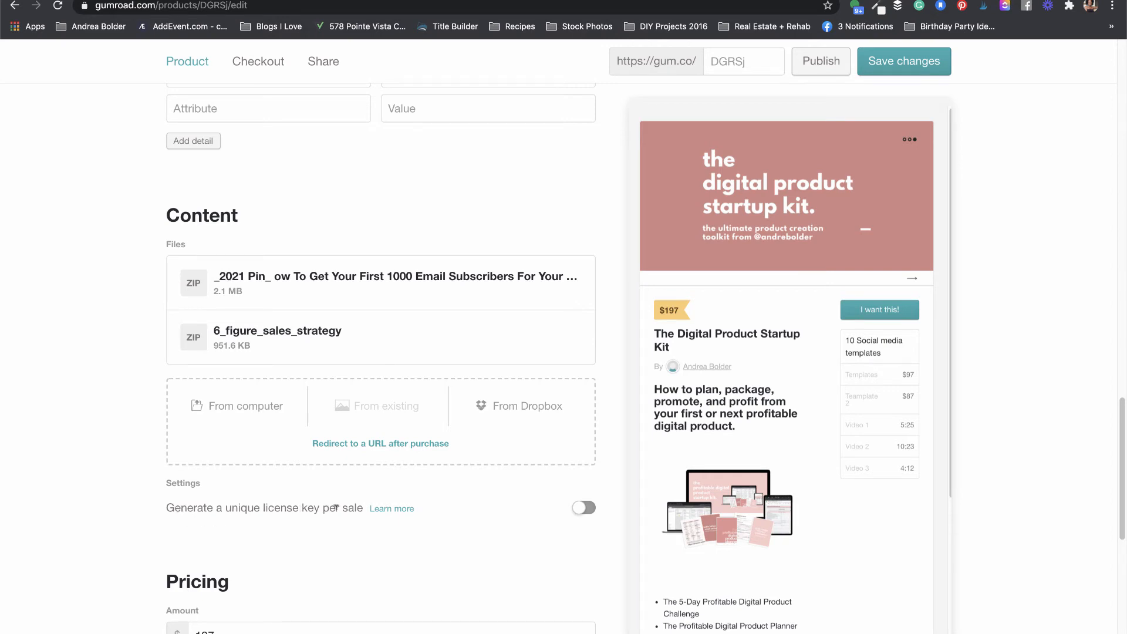
left_click(589, 508)
left_click(585, 512)
left_click(393, 443)
scroll(392, 438, "up", 20)
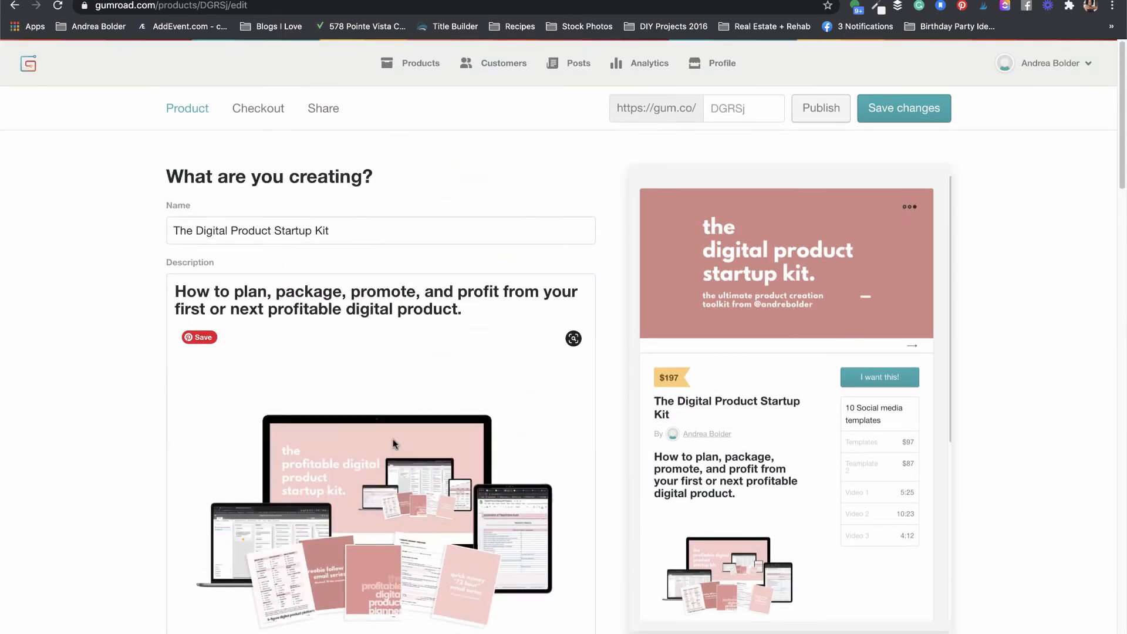
left_click_drag(1123, 156, 1110, 490)
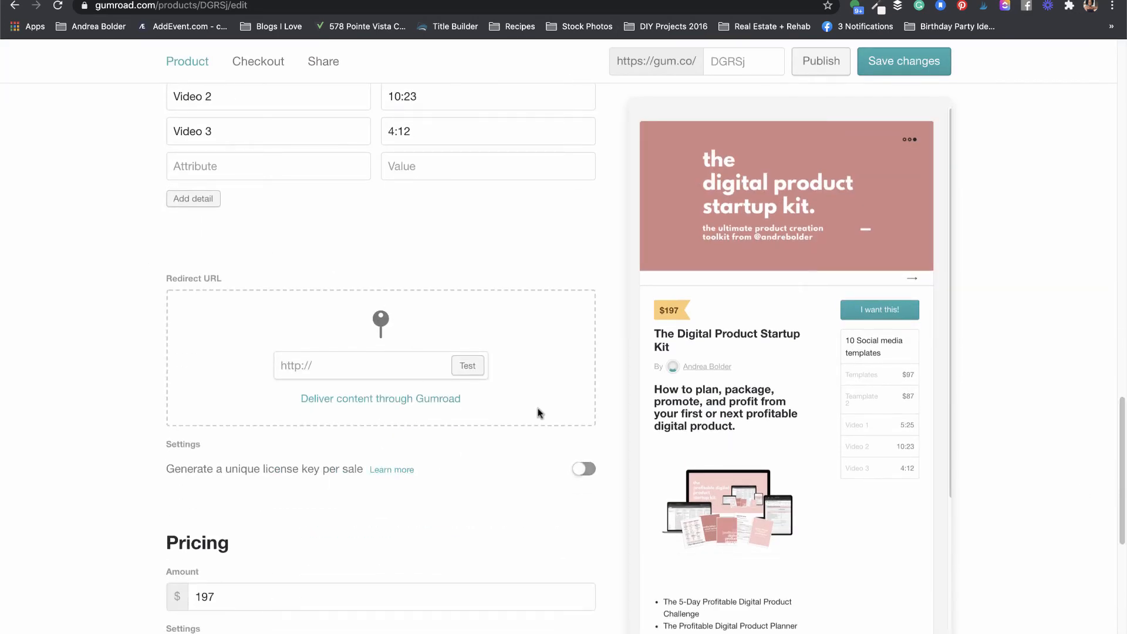
left_click(327, 359)
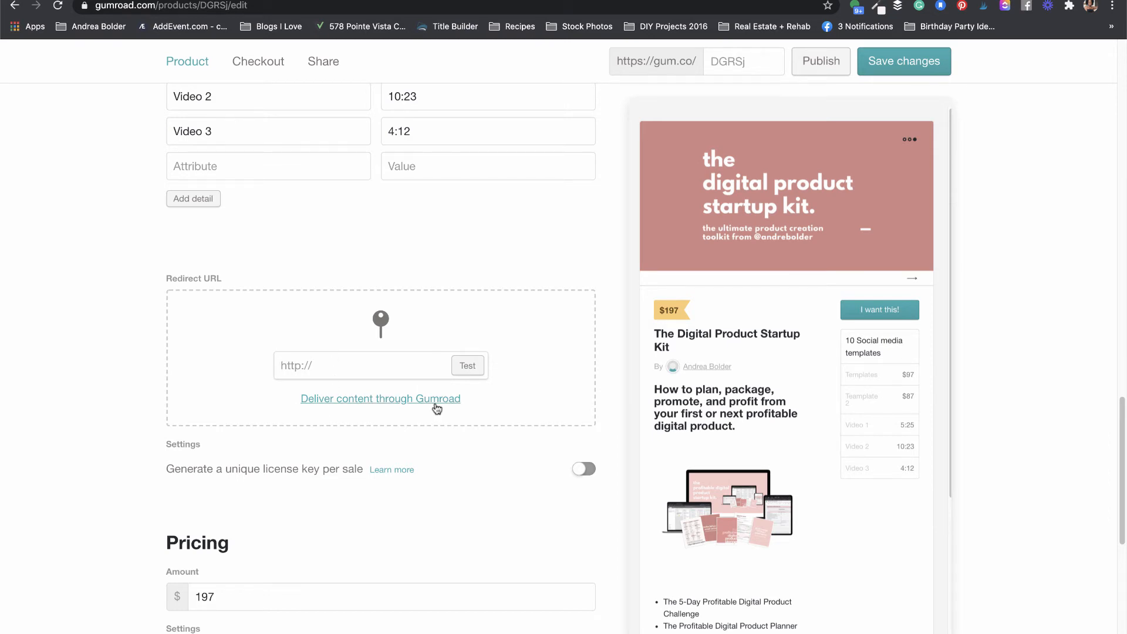
left_click(401, 404)
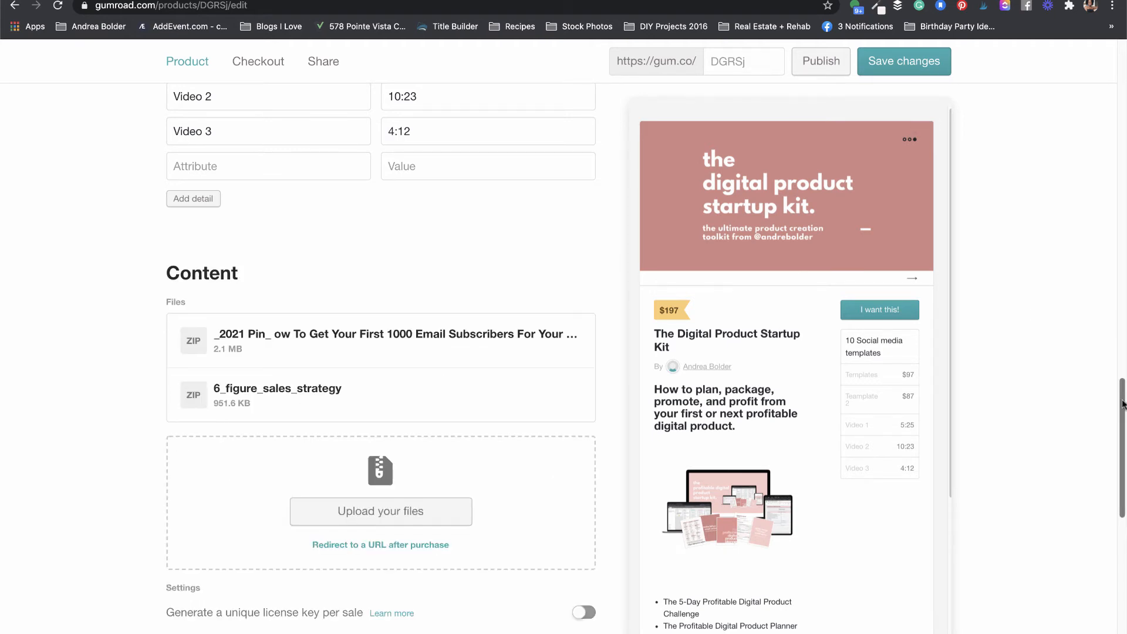
left_click_drag(1122, 404, 1111, 493)
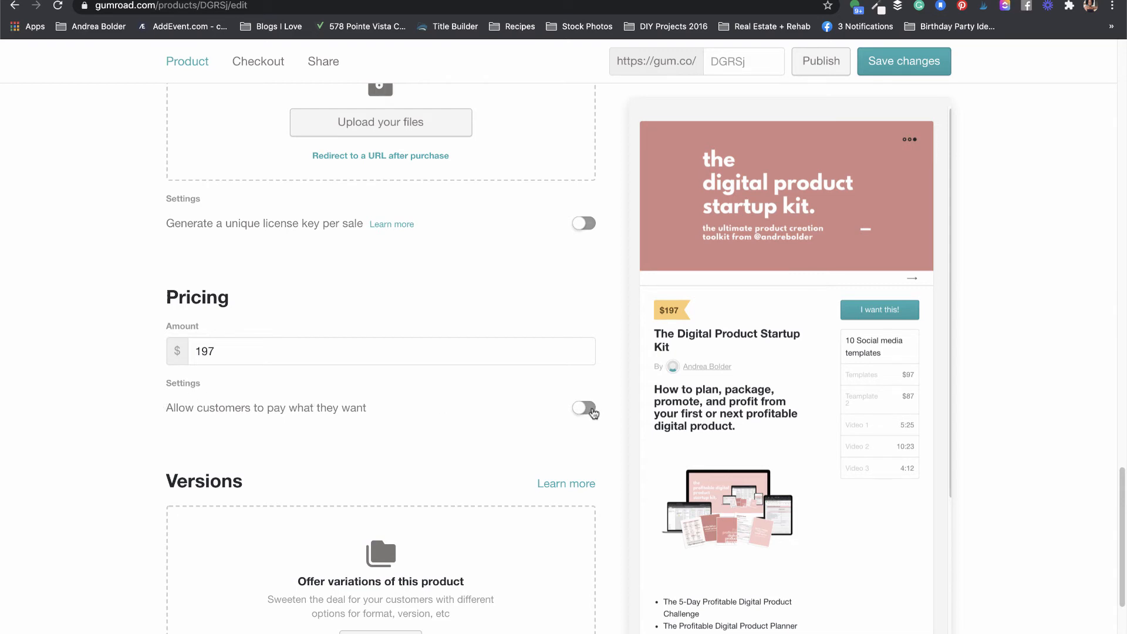
left_click(590, 409)
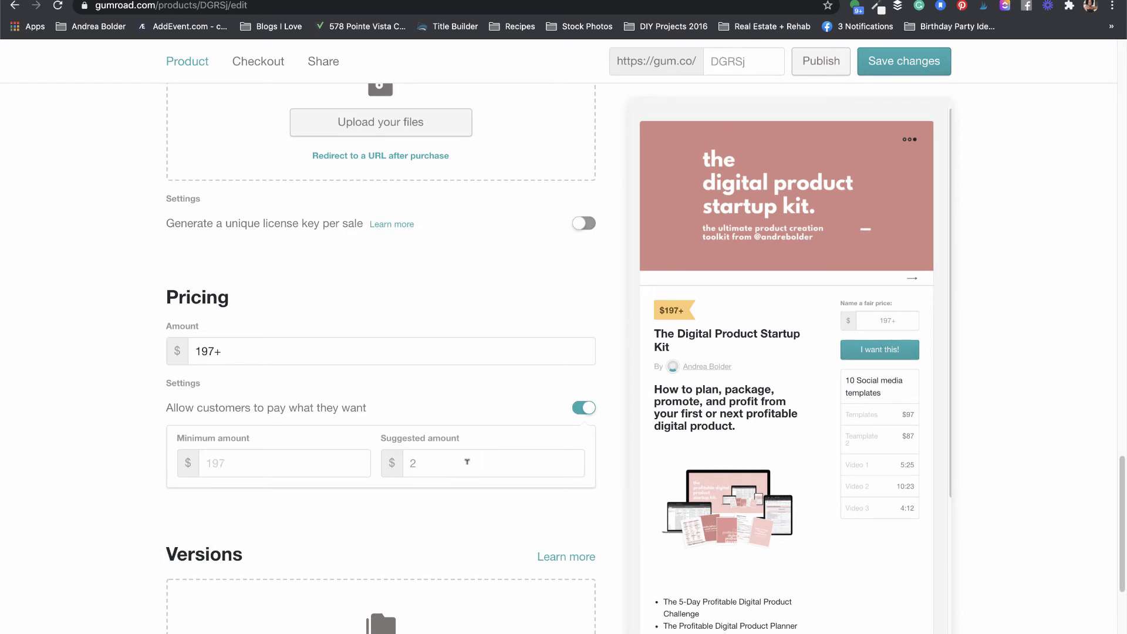
left_click(584, 407)
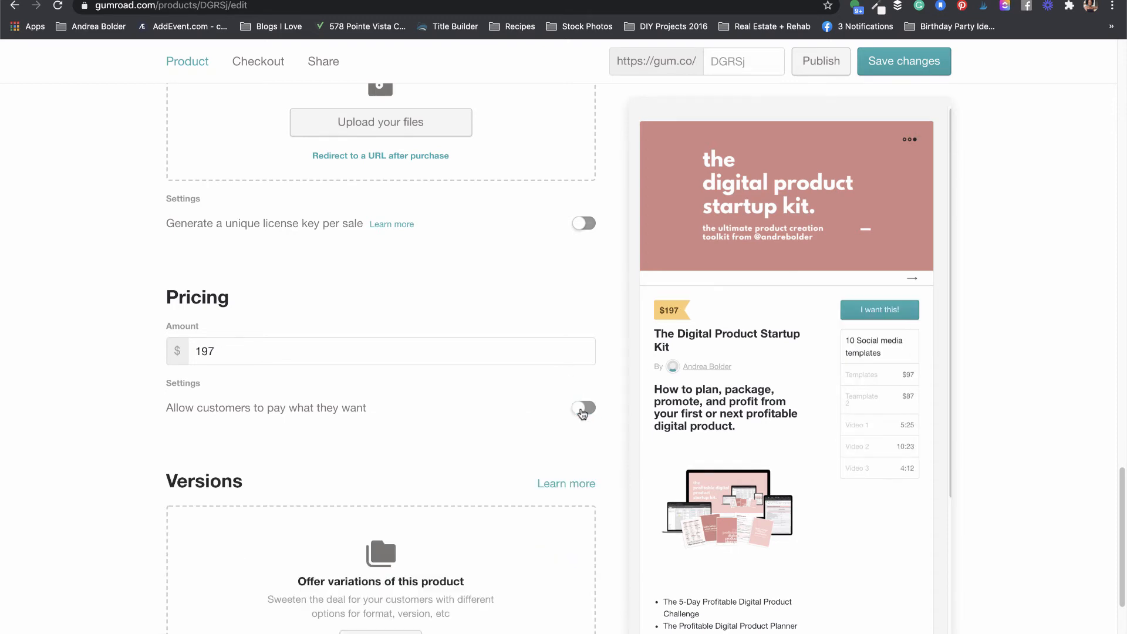
left_click_drag(1122, 481, 1119, 551)
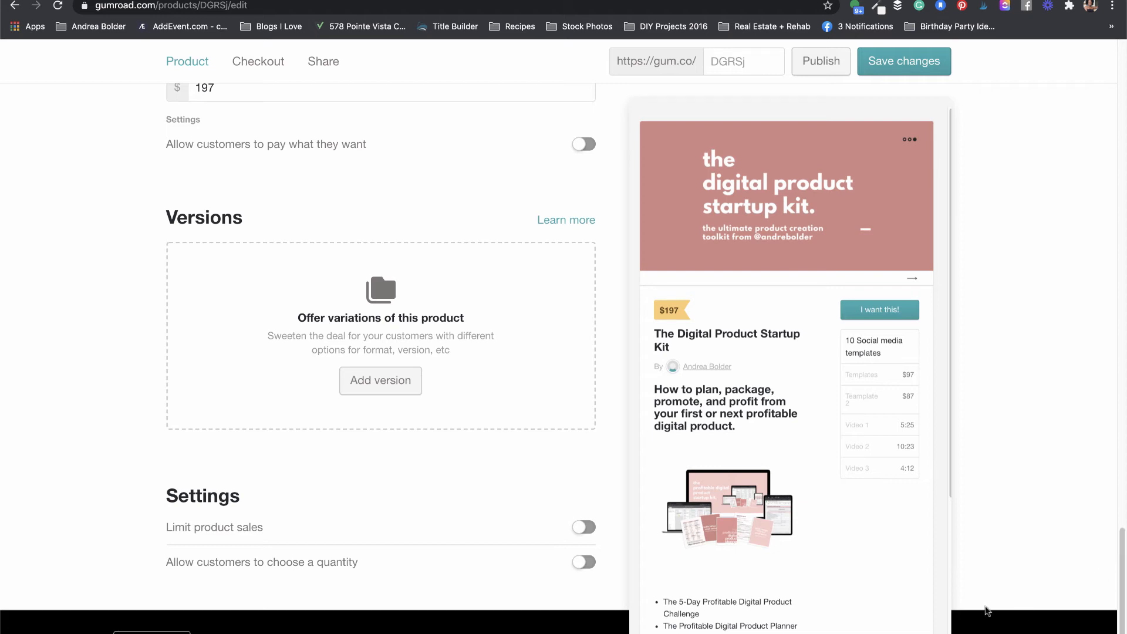
Step: Add a DPK Pro version whose option reads 'additional value' and costs $27 extra
left_click(379, 381)
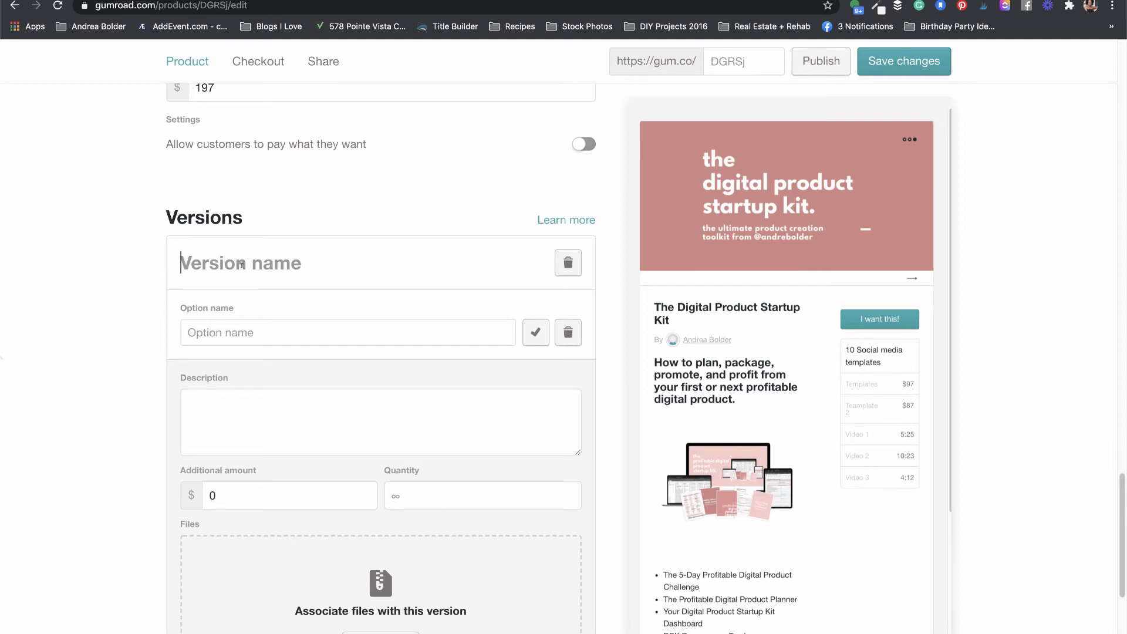
type("DPK ")
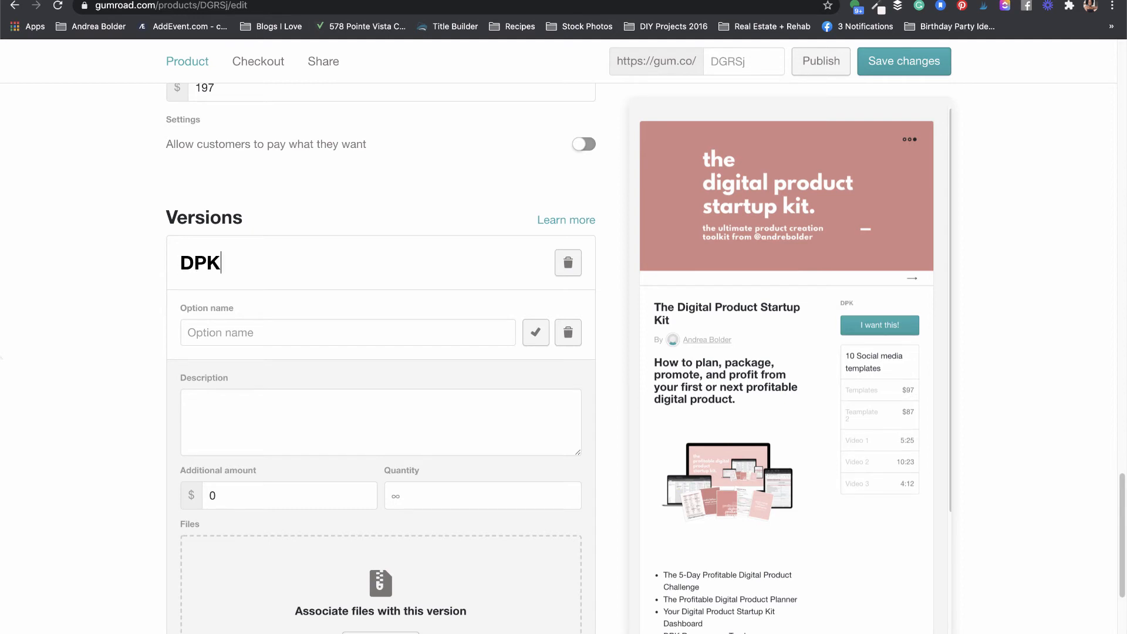
type("Pro")
left_click(258, 429)
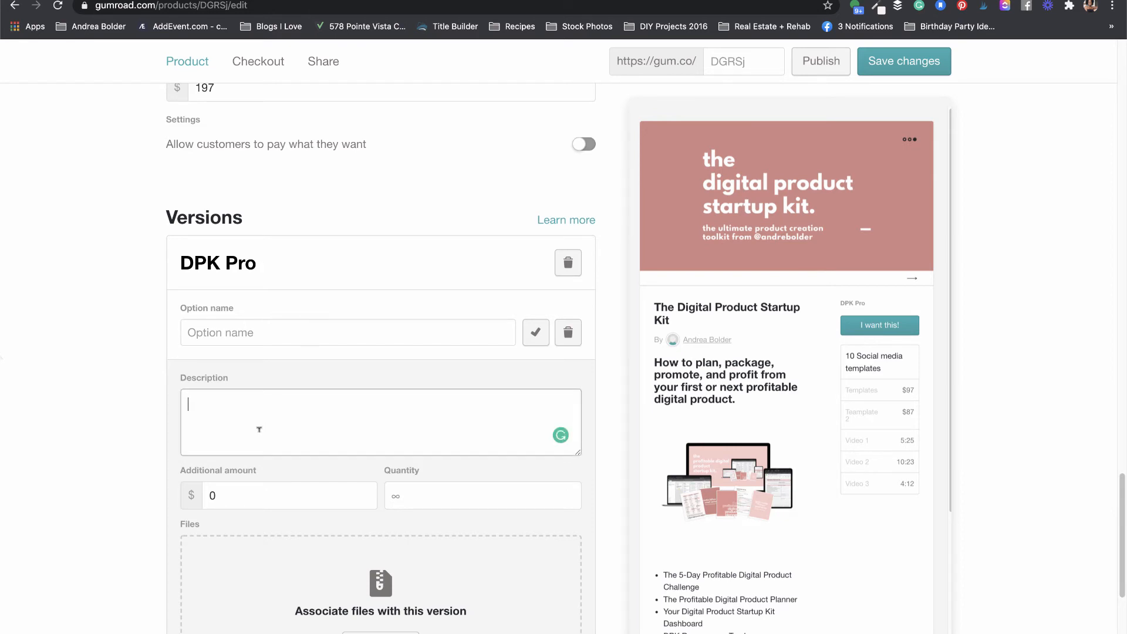
type("additiona value")
key("Left")
key("Left")
type("l")
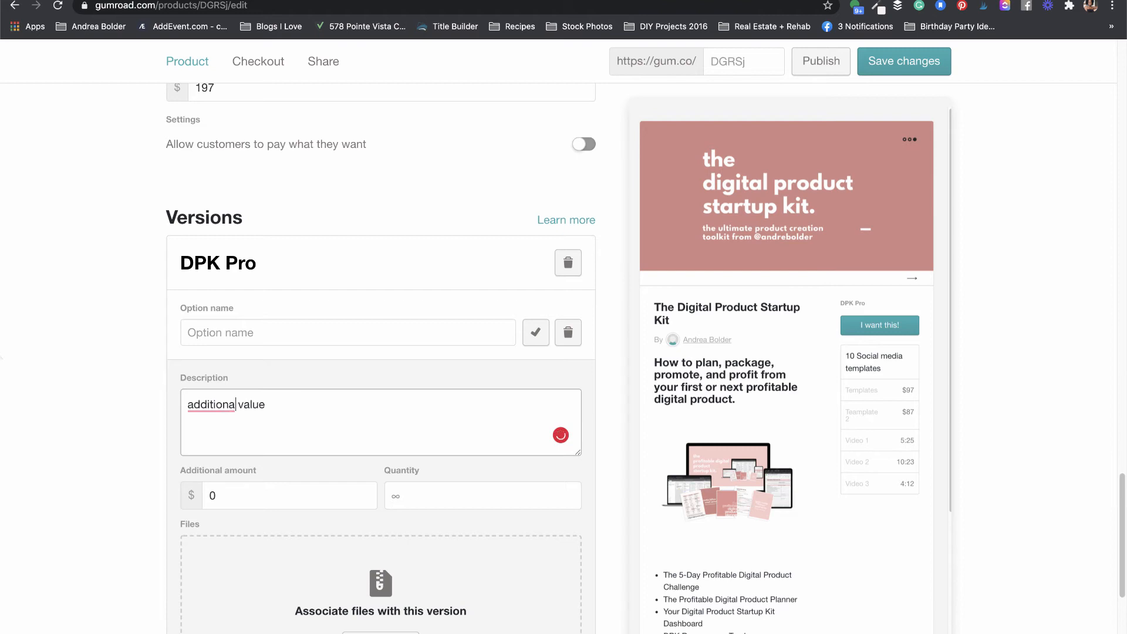
left_click(278, 491)
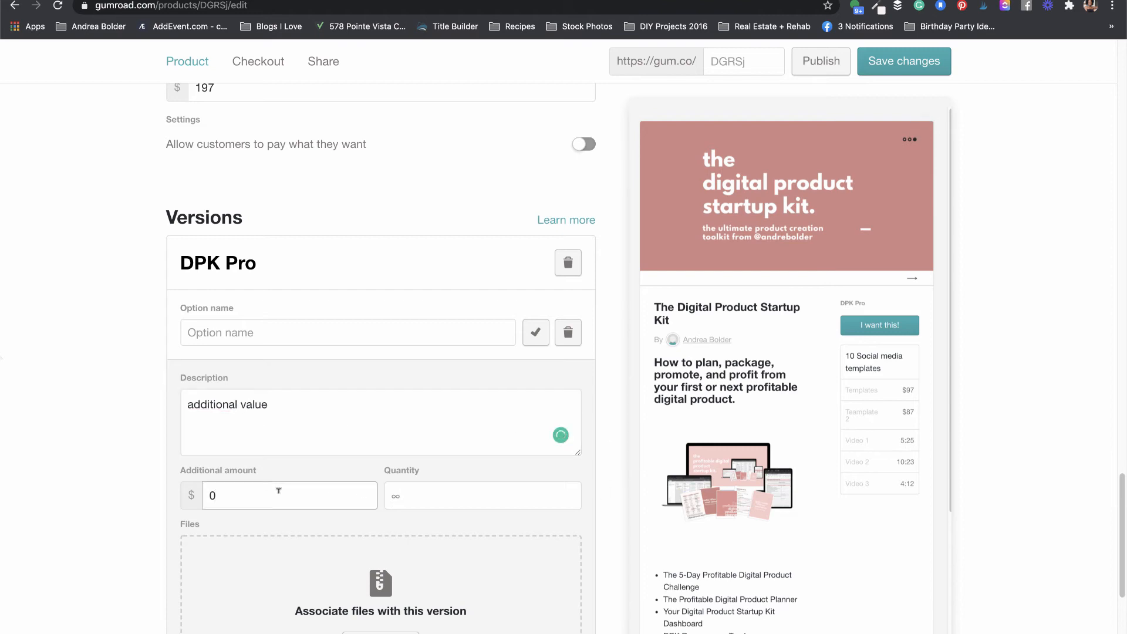
key("BackSpace")
type("27")
key("Tab")
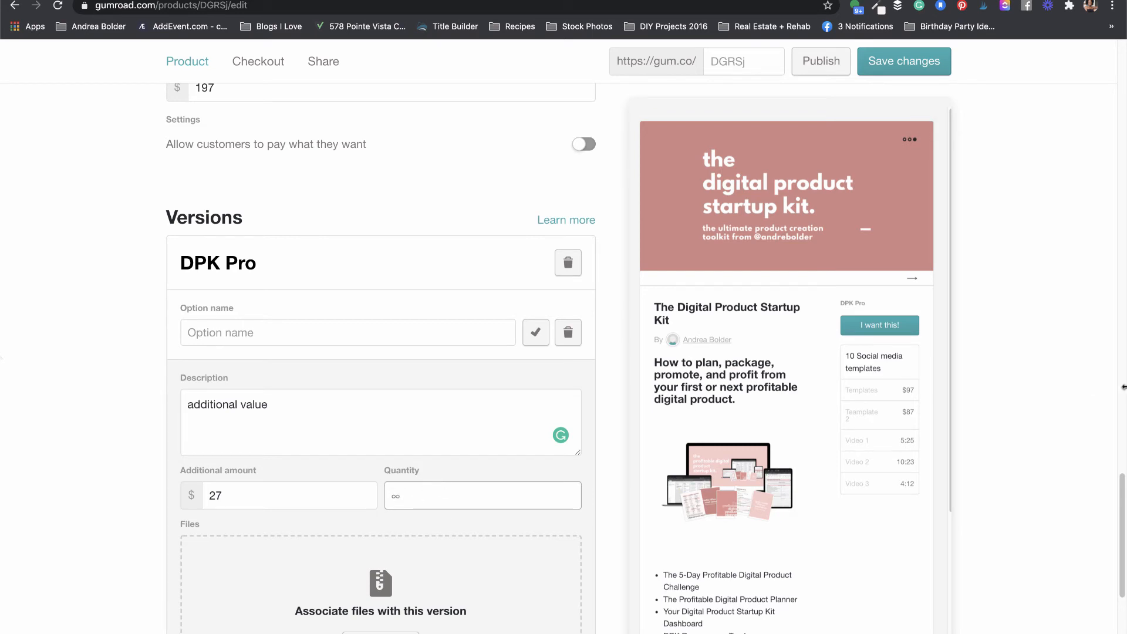
scroll(1122, 492, "down", 2)
left_click_drag(1123, 493, 1121, 501)
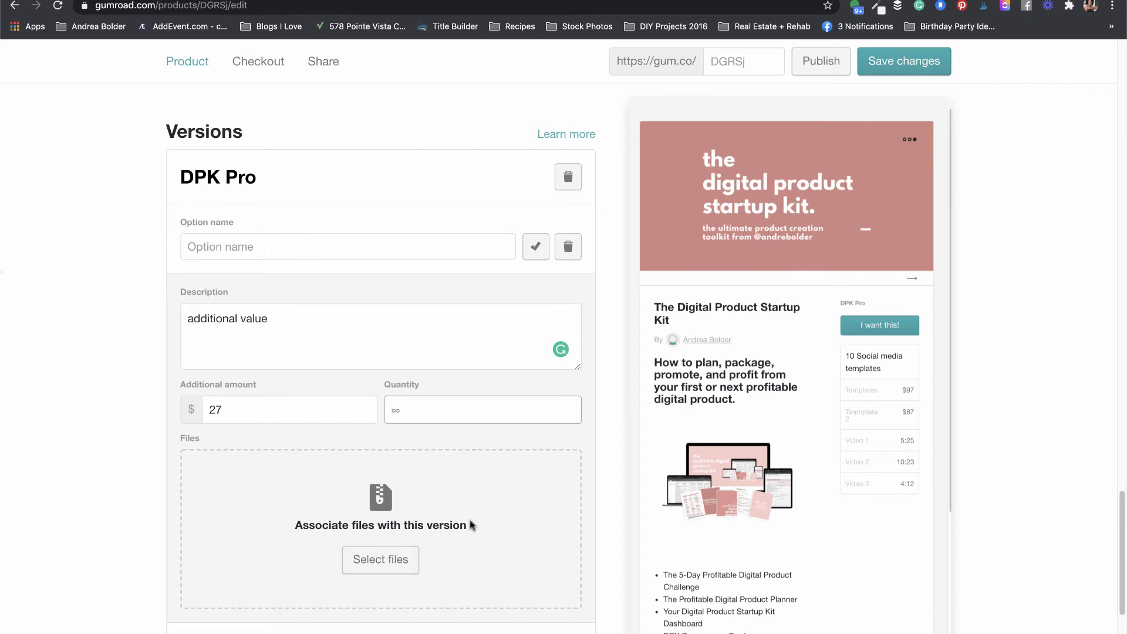
Step: Add a second, blank option to the DPK Pro version
left_click(281, 632)
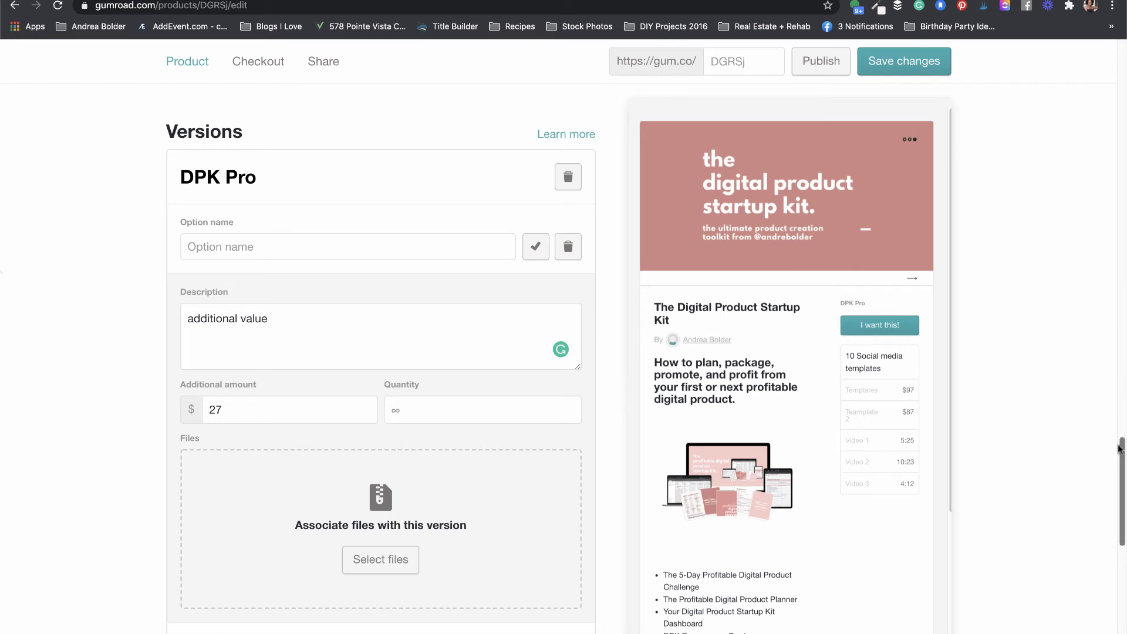
scroll(1102, 540, "down", 8)
left_click(234, 154)
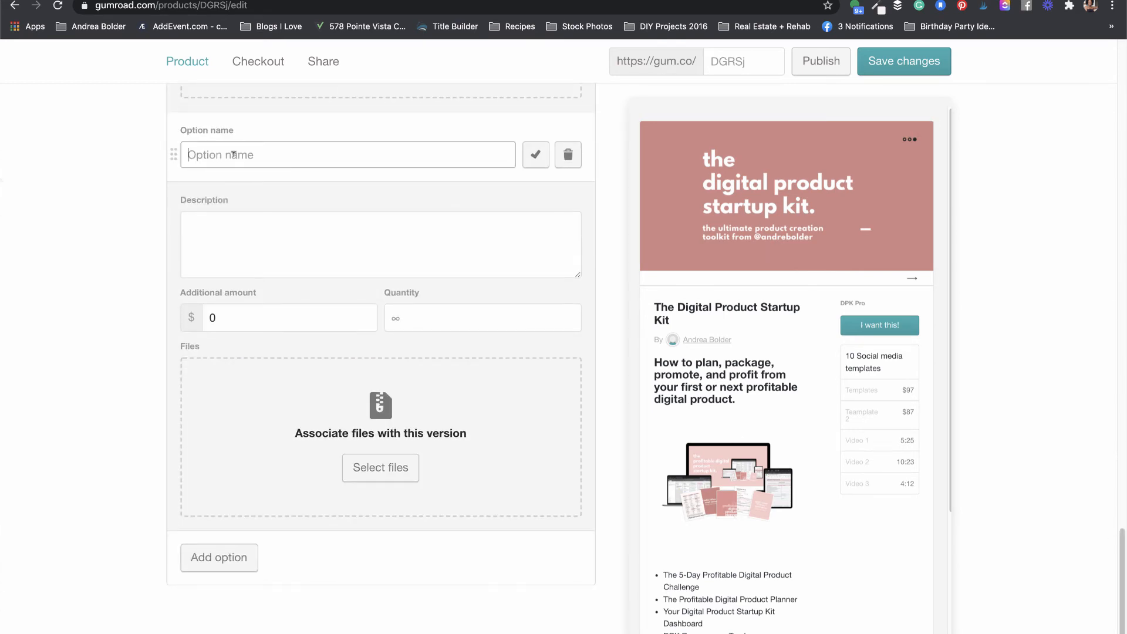
scroll(1122, 574, "up", 3)
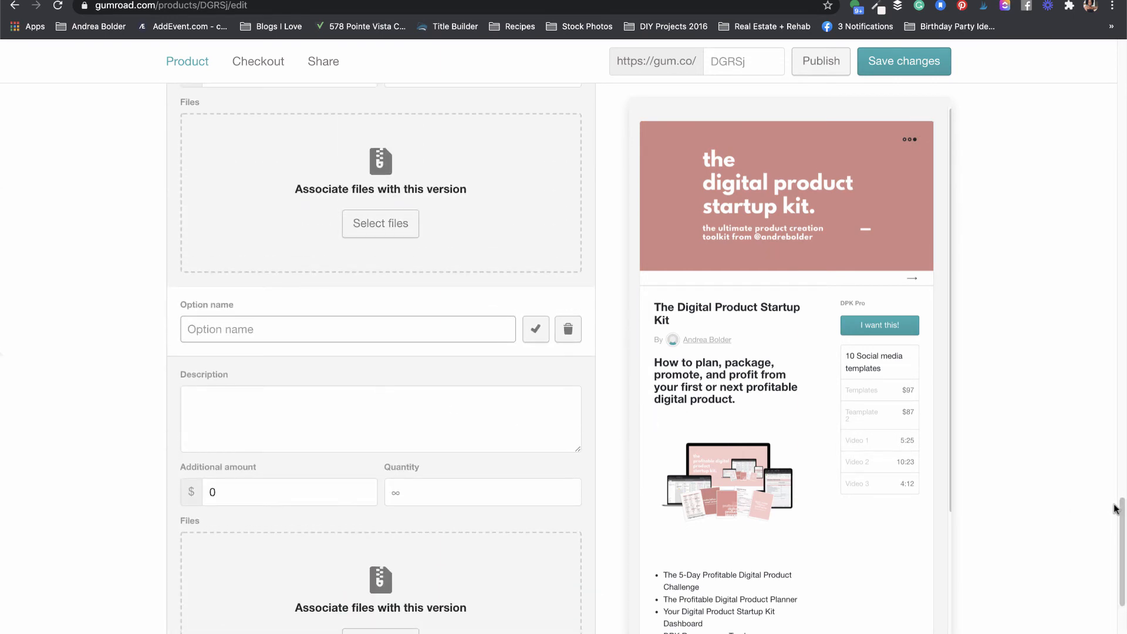
Step: Name the second option DPK Platinum, described 'more additional value', at $47 extra
left_click_drag(1116, 515, 1111, 488)
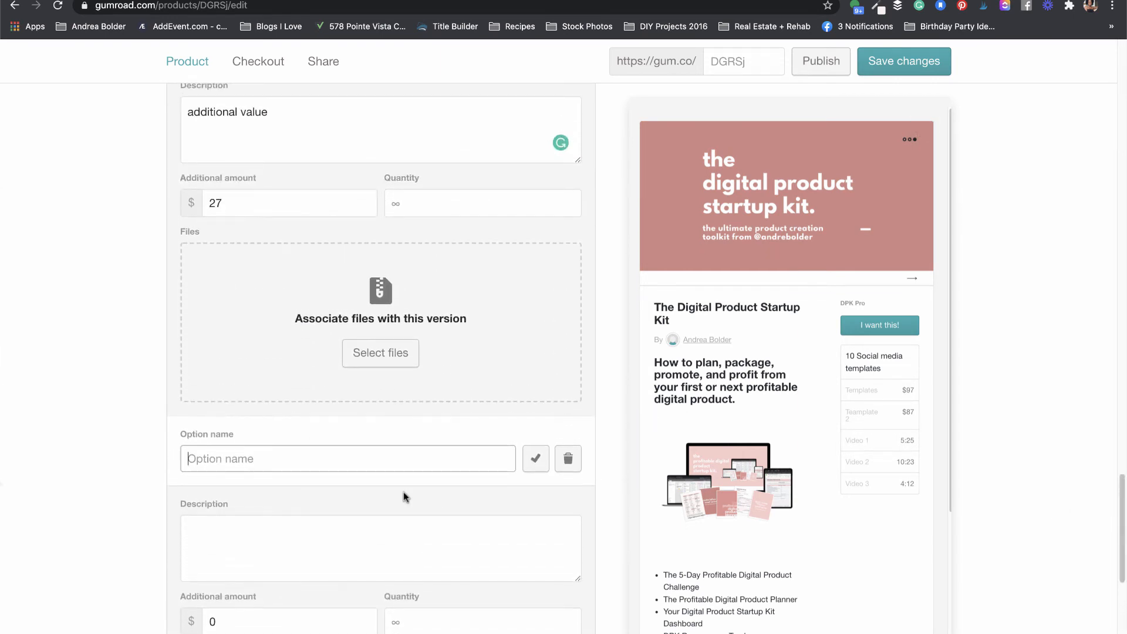
type("DPK Plat")
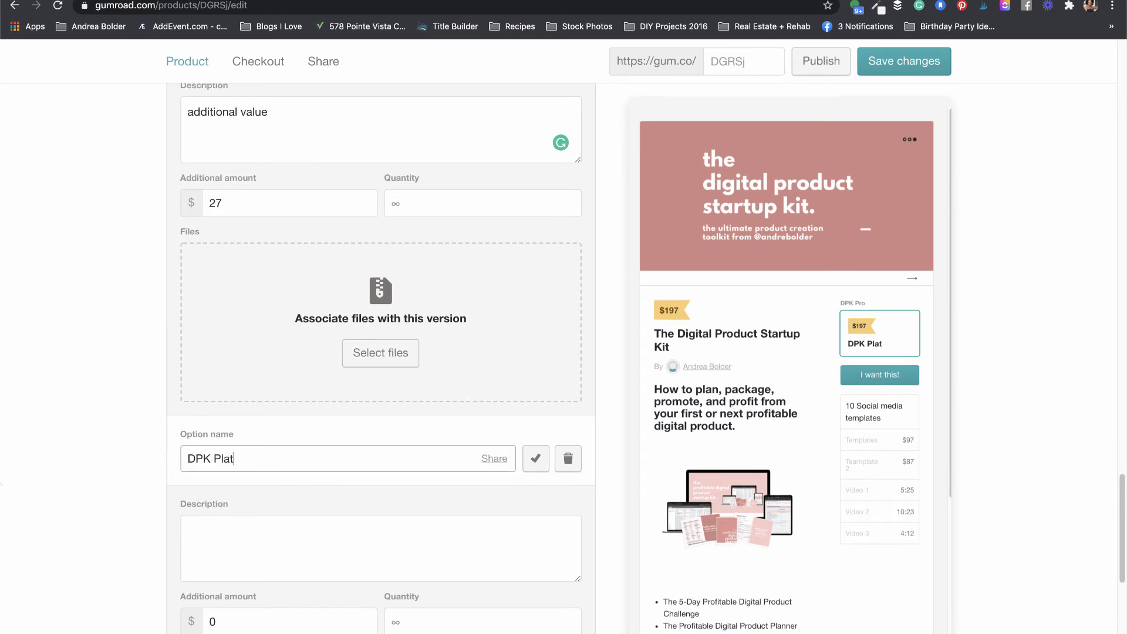
type("inum")
left_click(246, 527)
type("m")
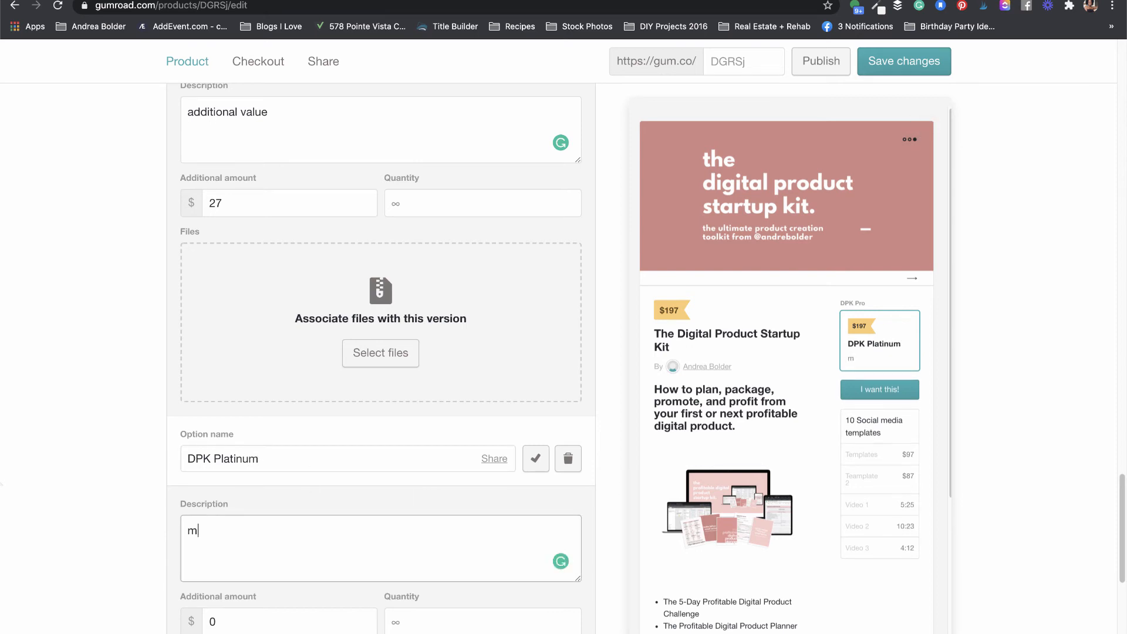
type("ore additional value")
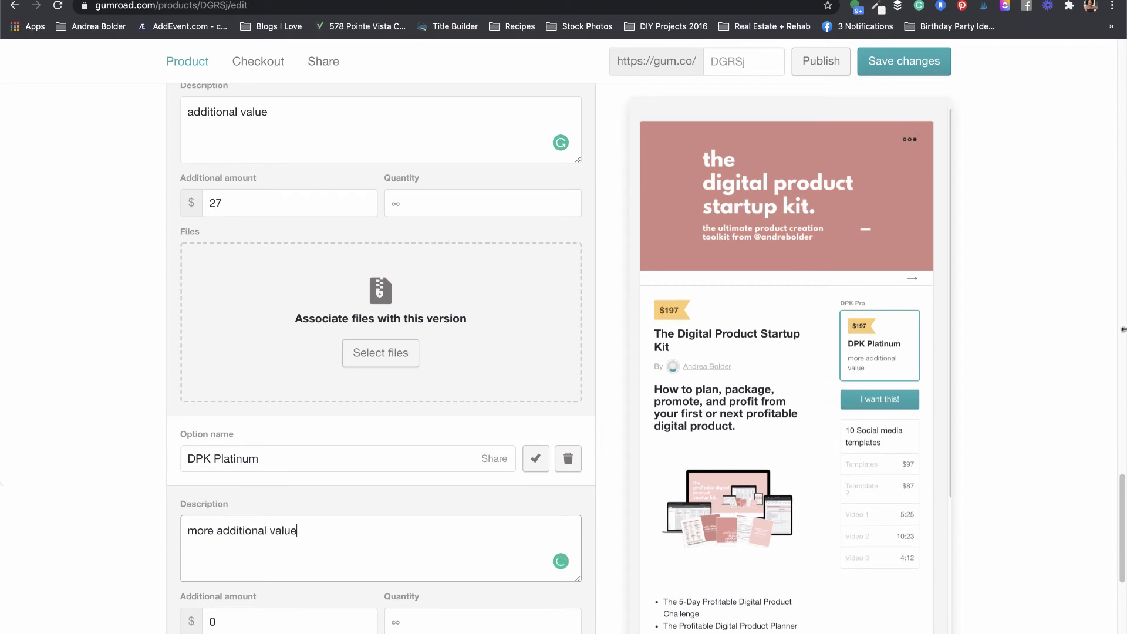
left_click_drag(1120, 485, 1118, 517)
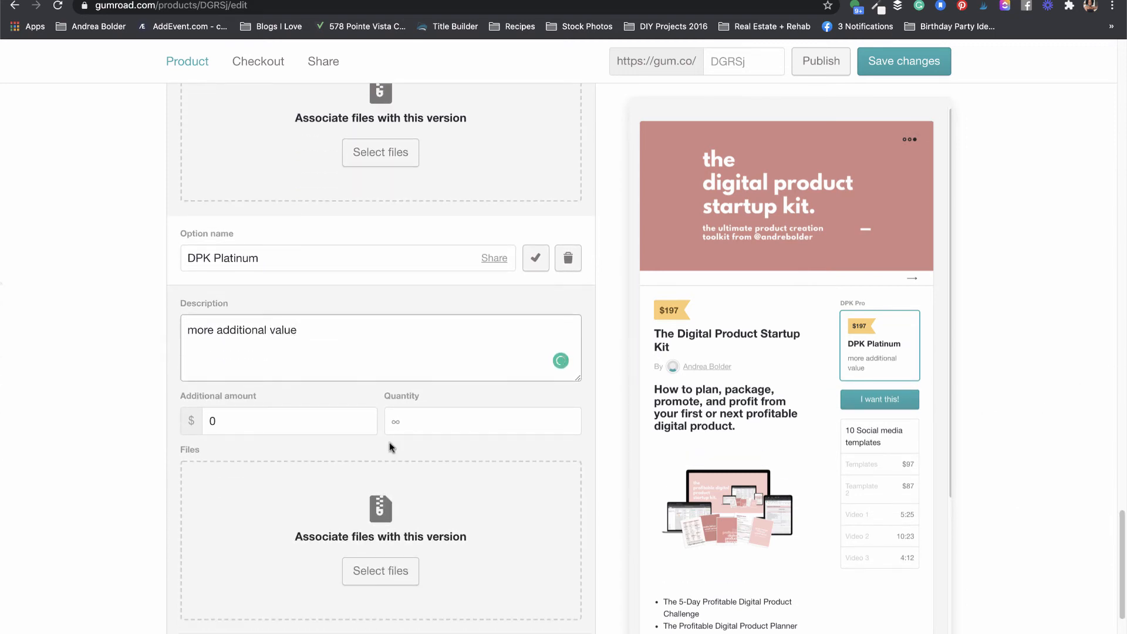
left_click(233, 420)
key("BackSpace")
type("47")
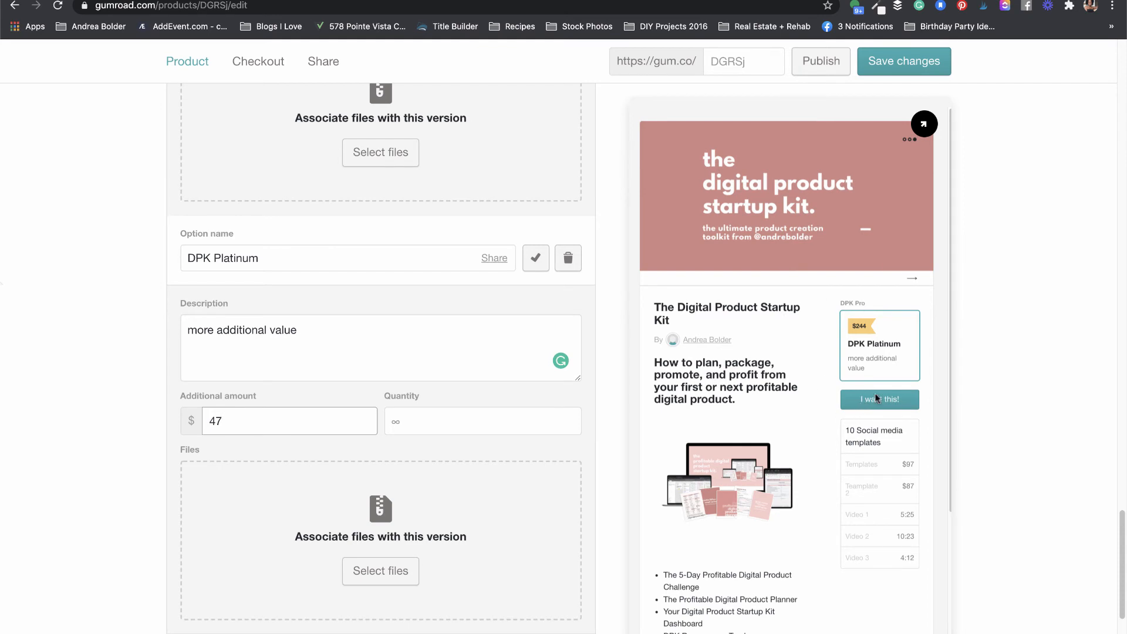
left_click(850, 303)
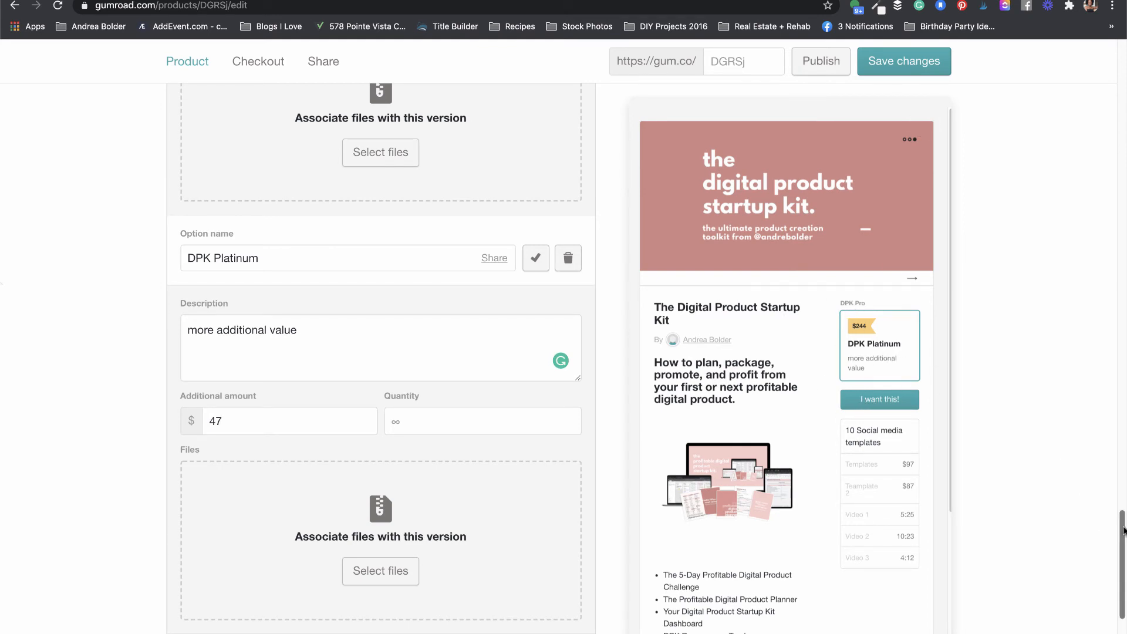
left_click_drag(1122, 531, 1115, 560)
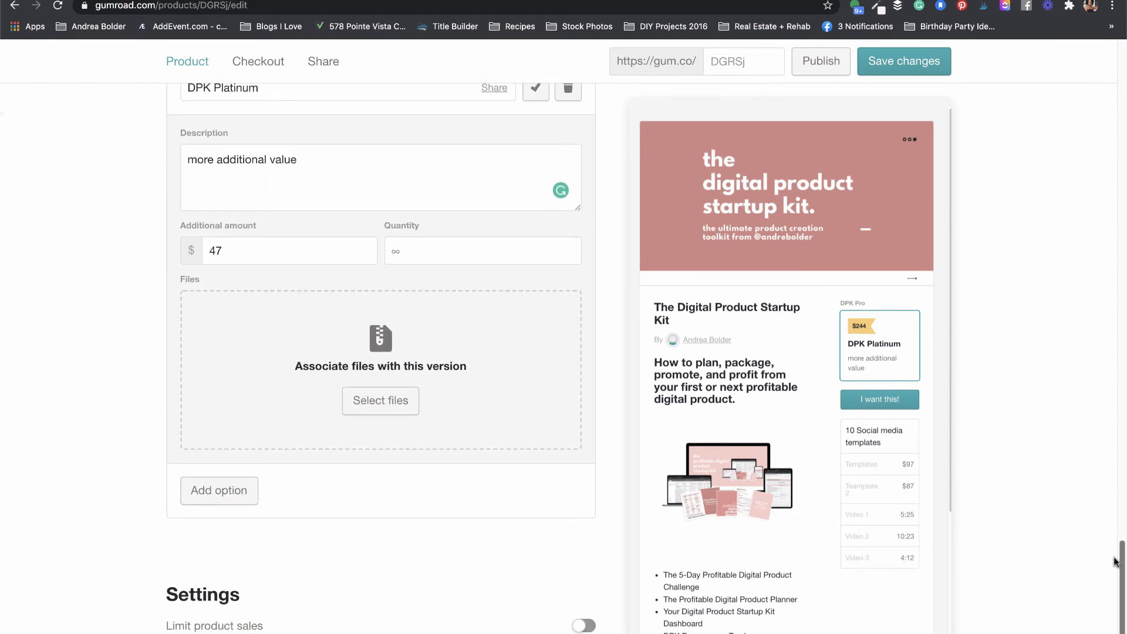
left_click_drag(1115, 560, 1107, 453)
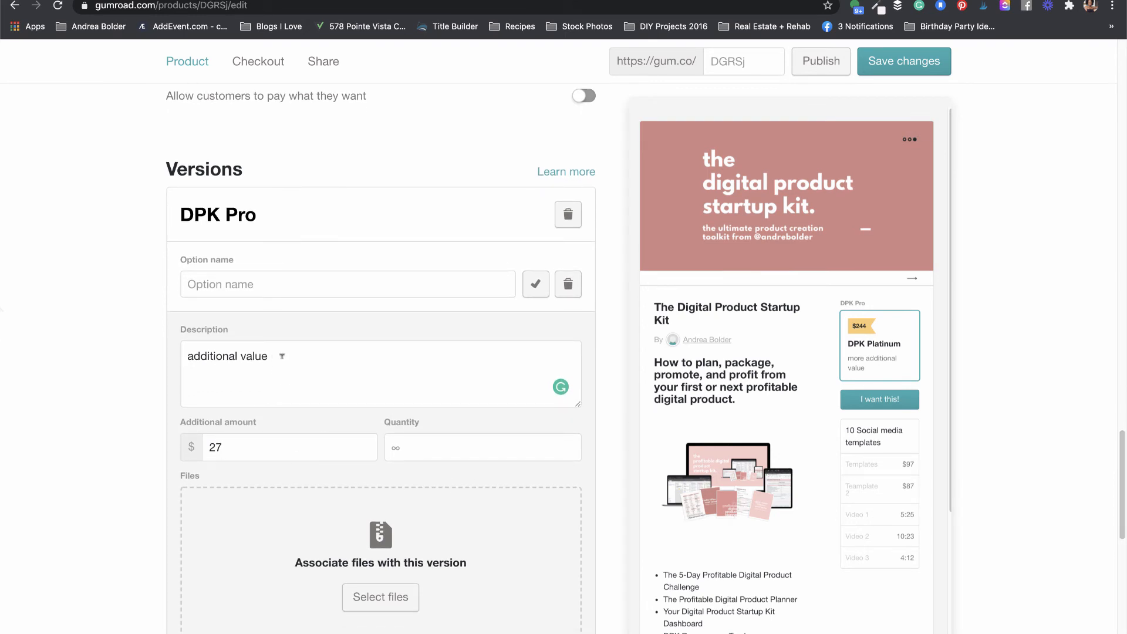
Step: Append 'video tutorial' to the DPK Pro option's description
left_click(282, 356)
type(": video ")
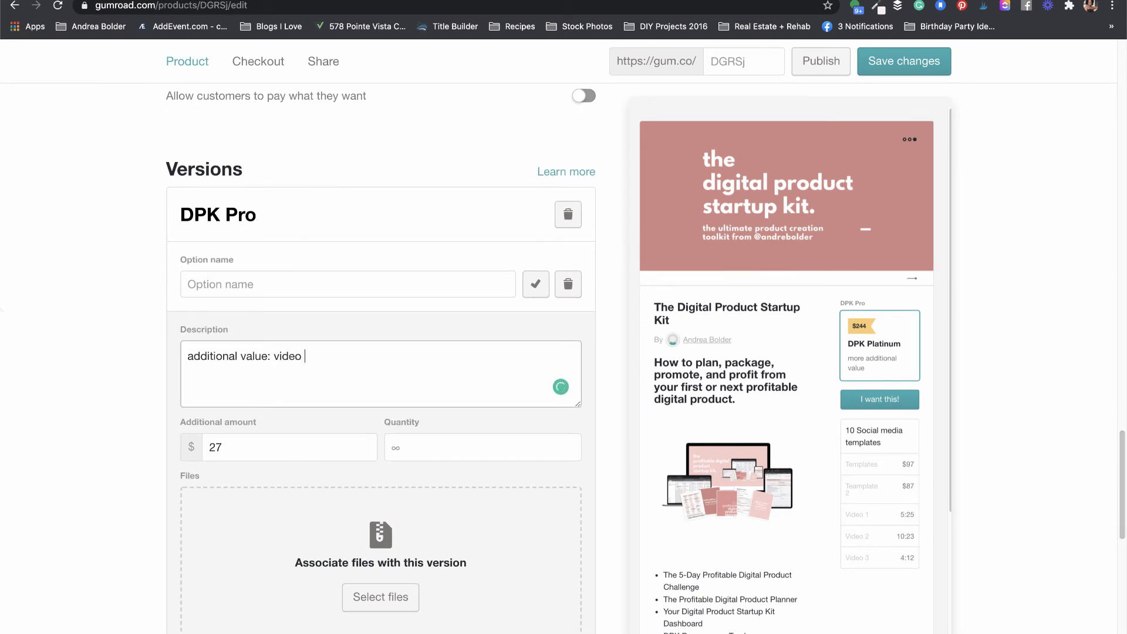
type("tutorial")
left_click_drag(343, 356, 271, 356)
key("ctrl+c")
key("BackSpace")
left_click(234, 284)
key("ctrl+v")
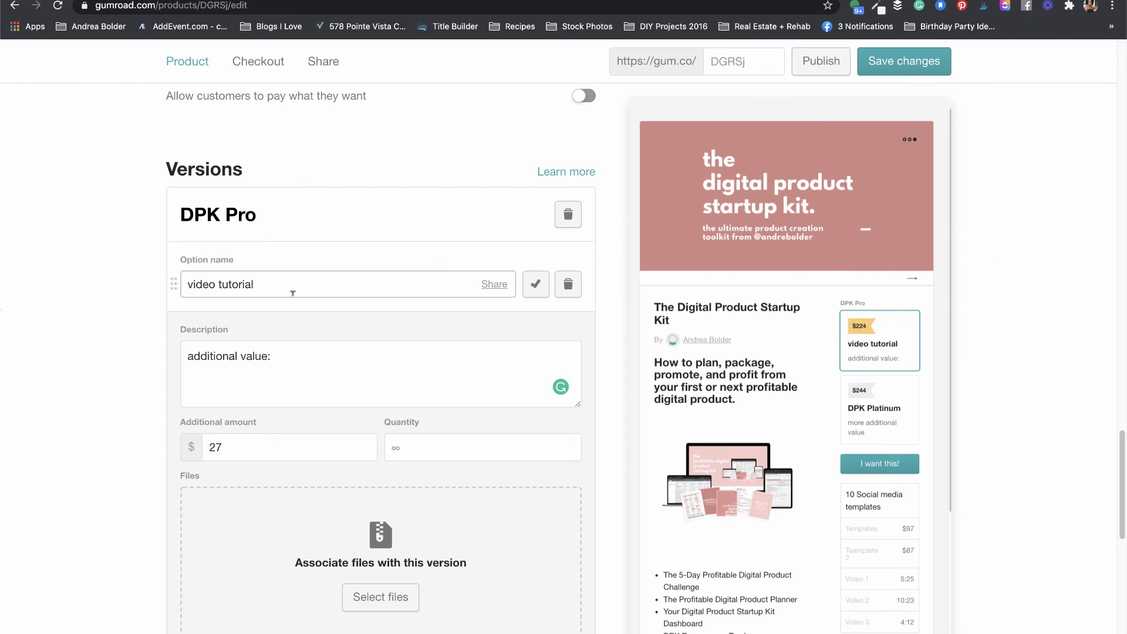
triple_click(257, 284)
key("BackSpace")
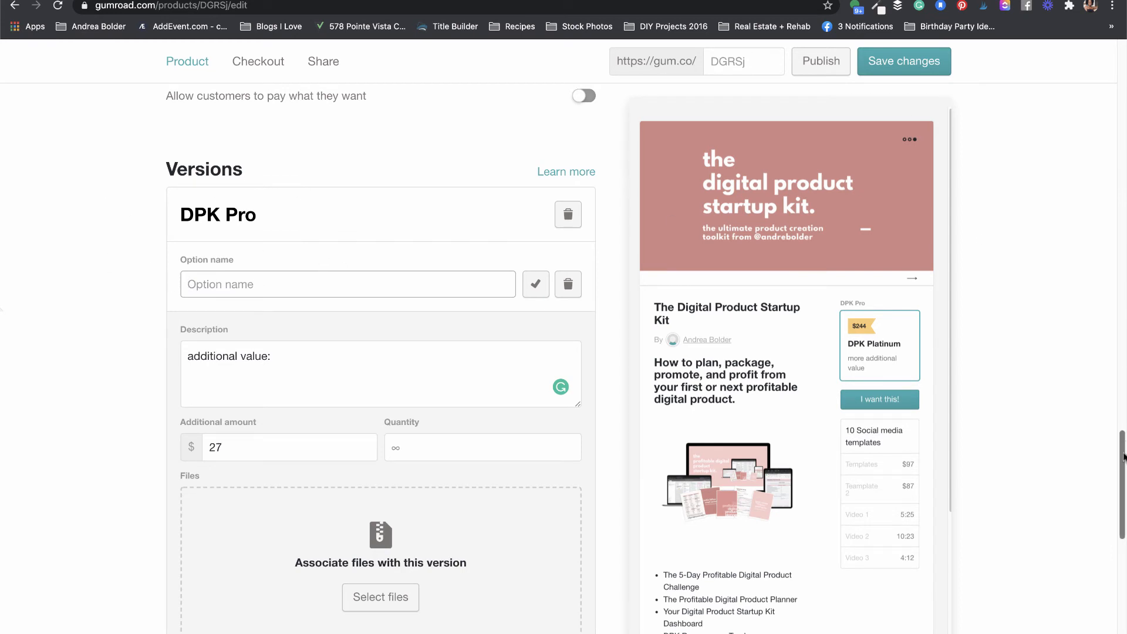
left_click_drag(1122, 455, 1122, 478)
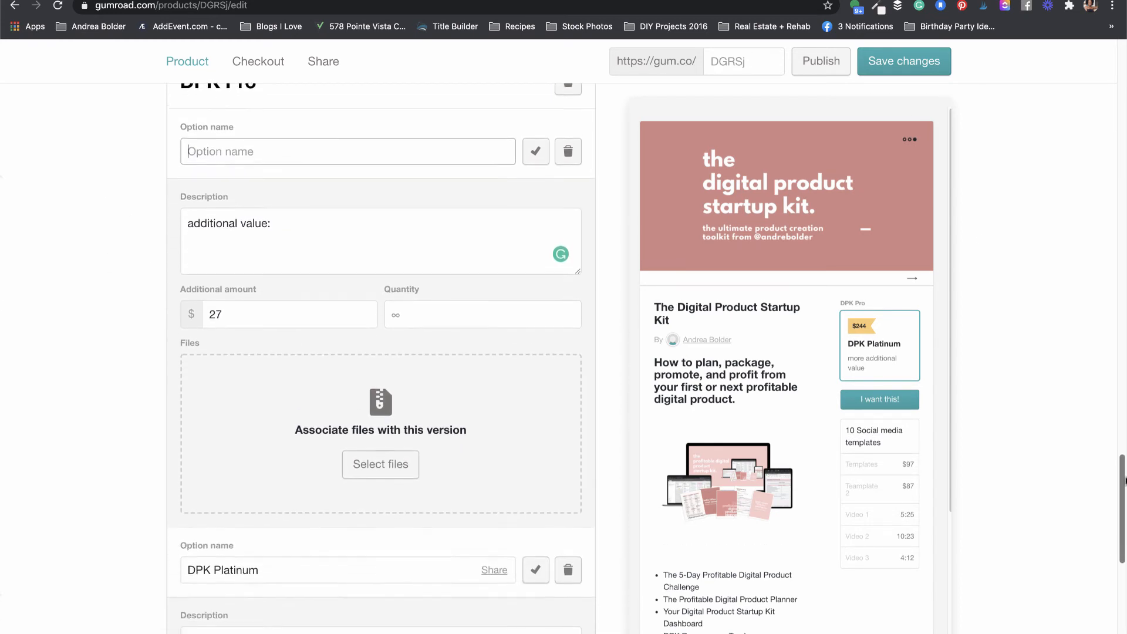
left_click(321, 217)
type("video tutorial")
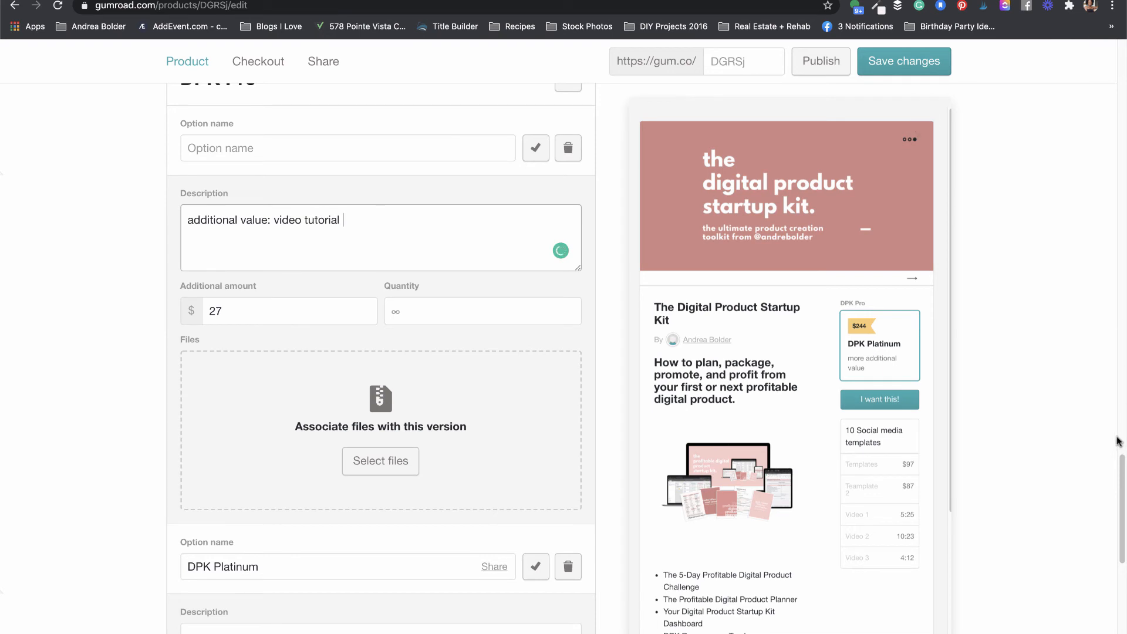
Step: Extend the DPK Platinum description with ': video tutorial + bonus + mastermind'
left_click_drag(1118, 466, 1121, 521)
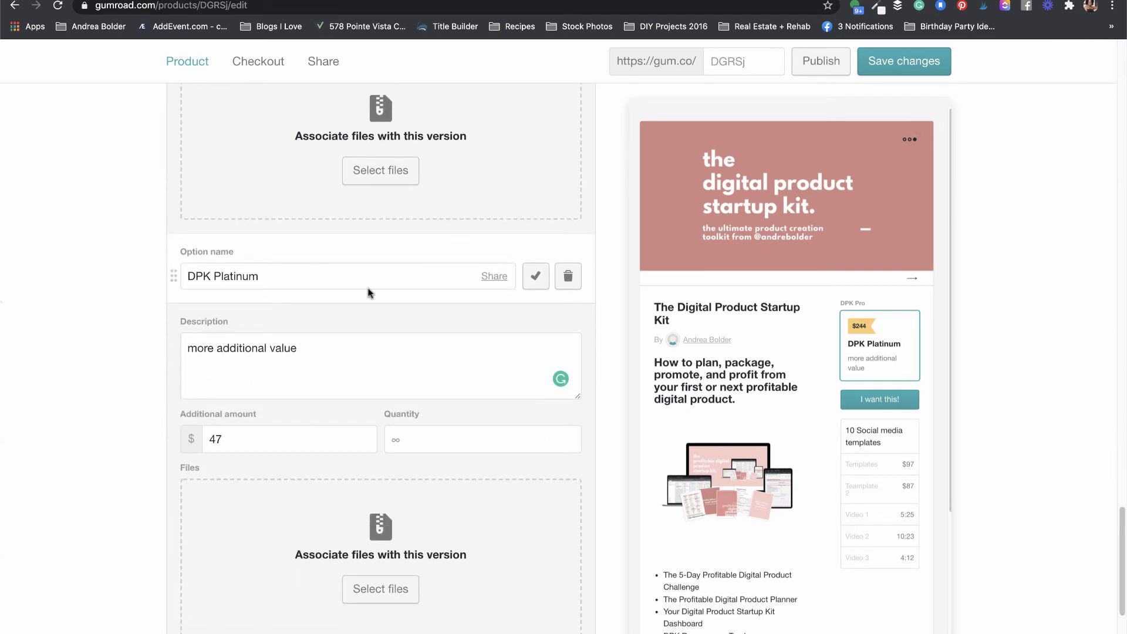
left_click(338, 344)
type(": video tutorial ")
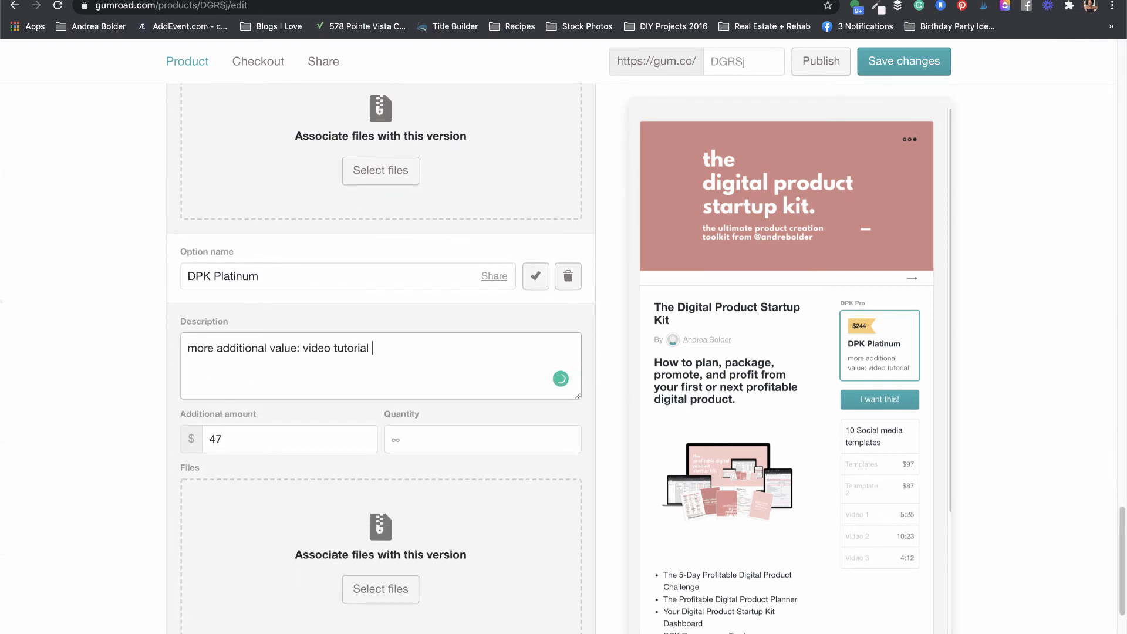
type("+ bonus")
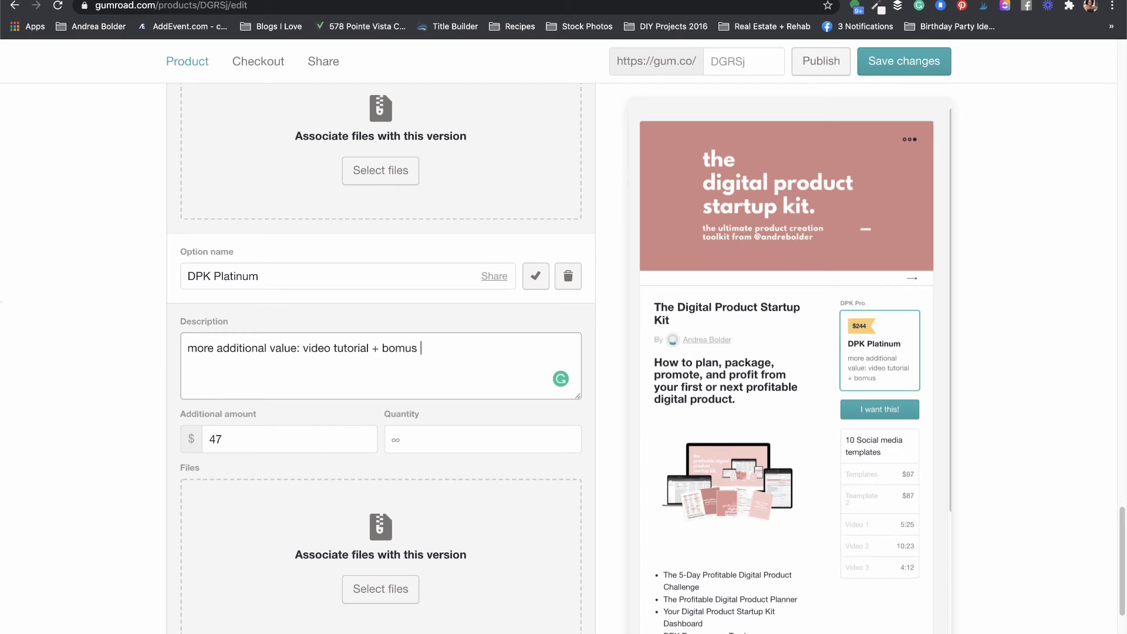
key("BackSpace")
key("BackSpace")
key("BackSpace")
type("nus + mastermind")
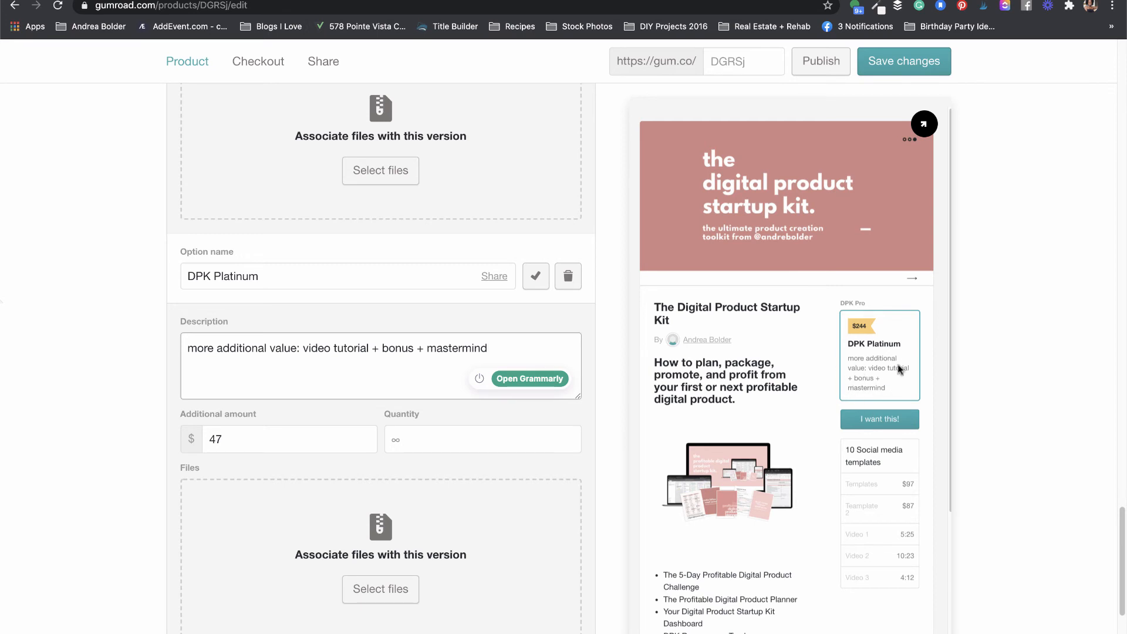
Step: Leave both Limit product sales and Allow customers to choose a quantity turned off
scroll(900, 369, "up", 7)
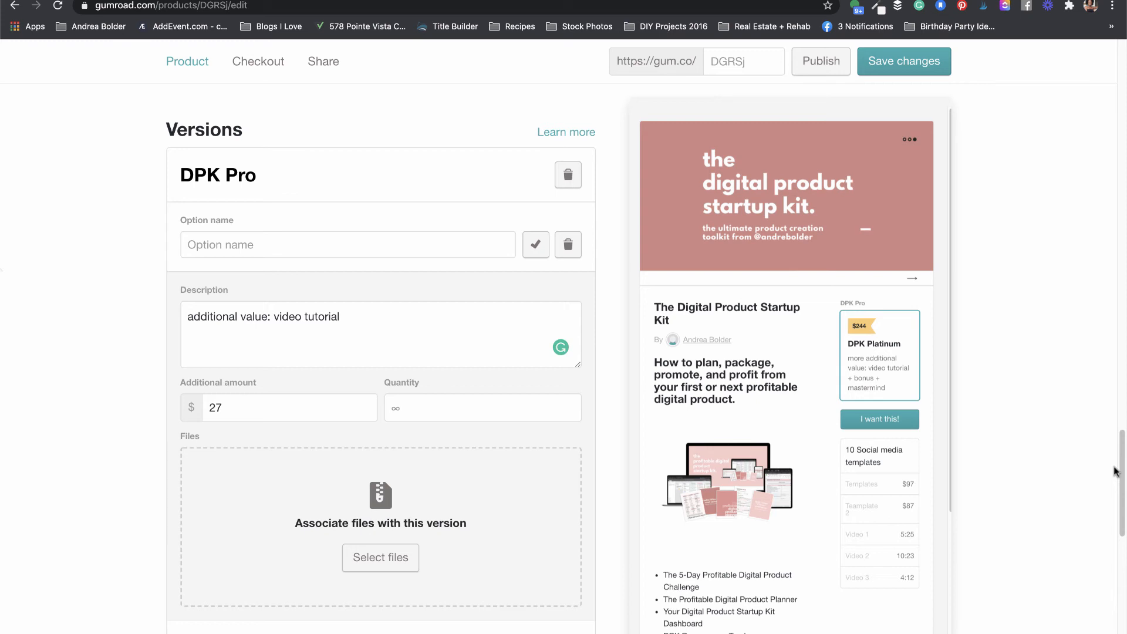
left_click_drag(1115, 471, 1111, 594)
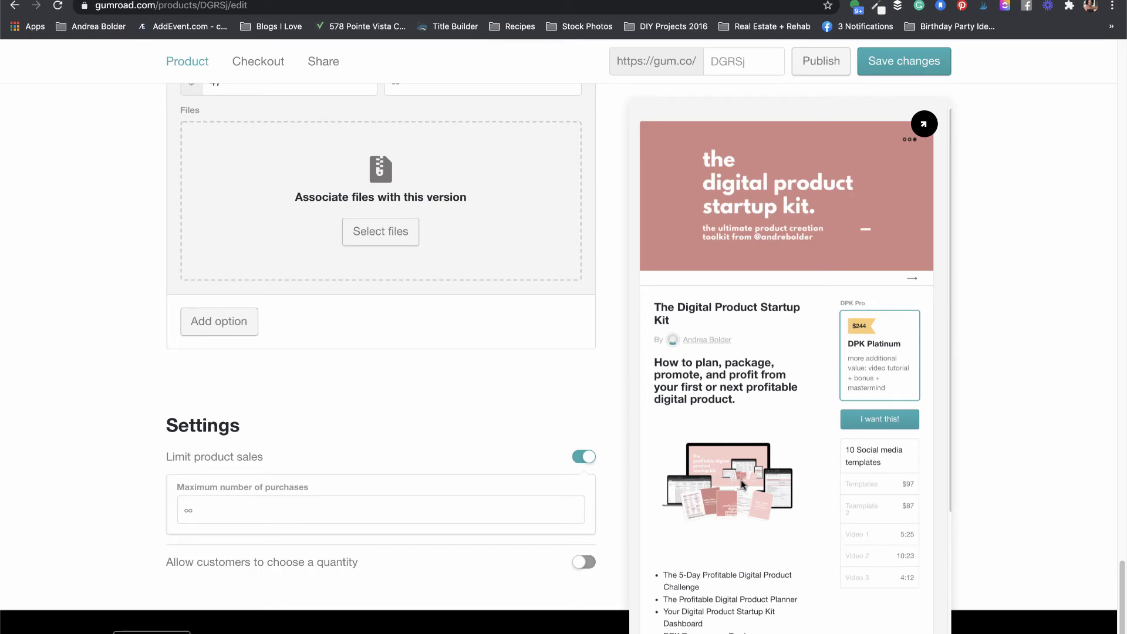
left_click(584, 456)
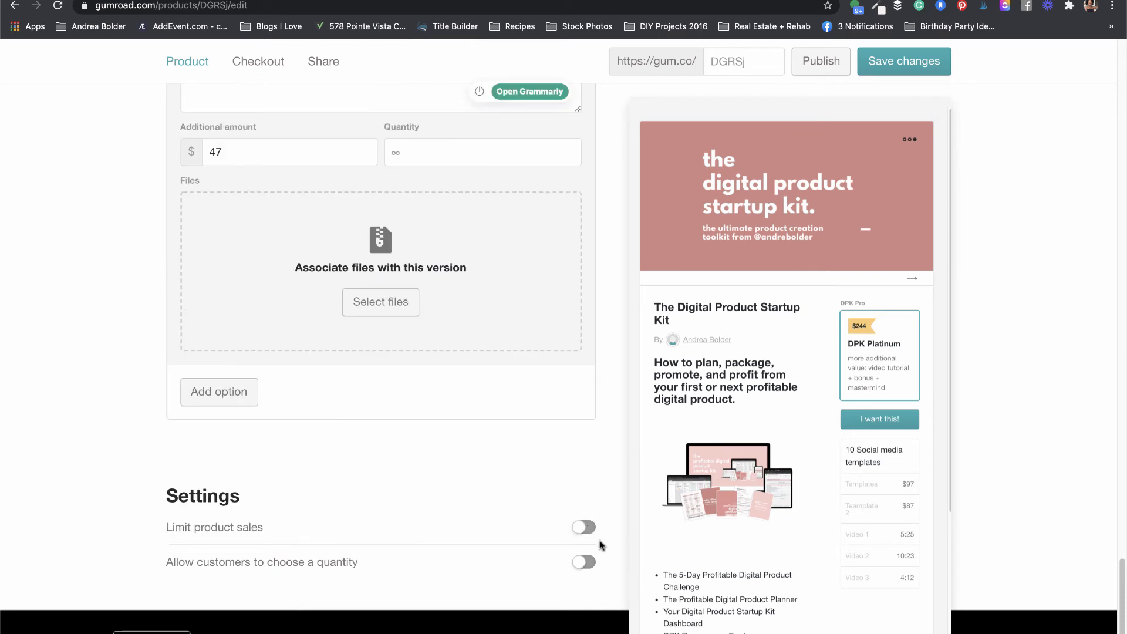
left_click(585, 527)
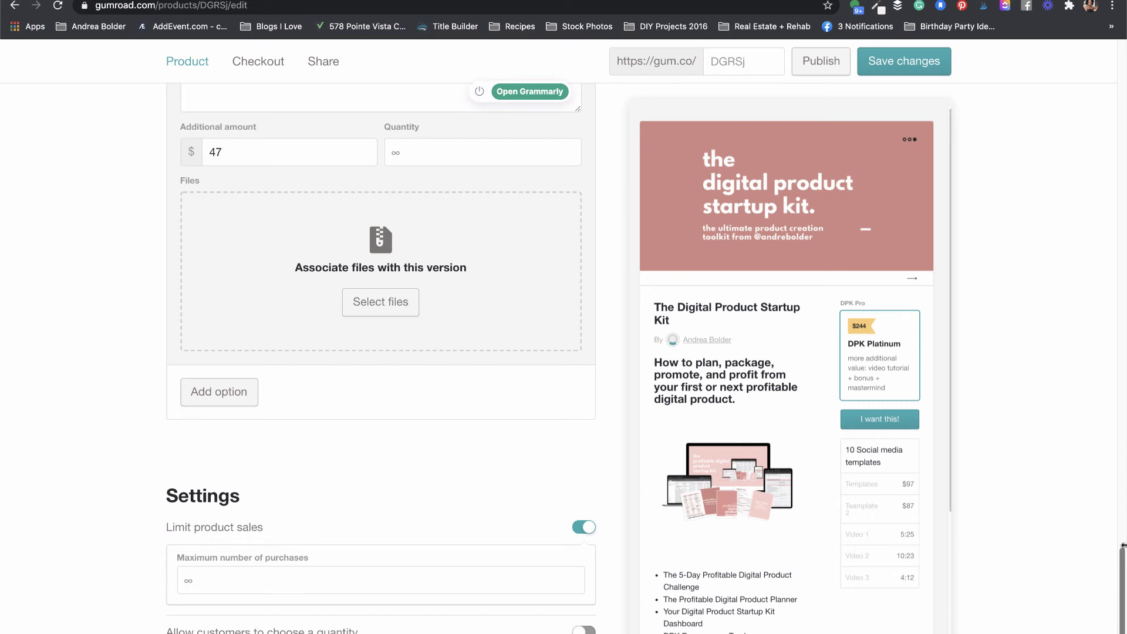
scroll(1123, 566, "down", 2)
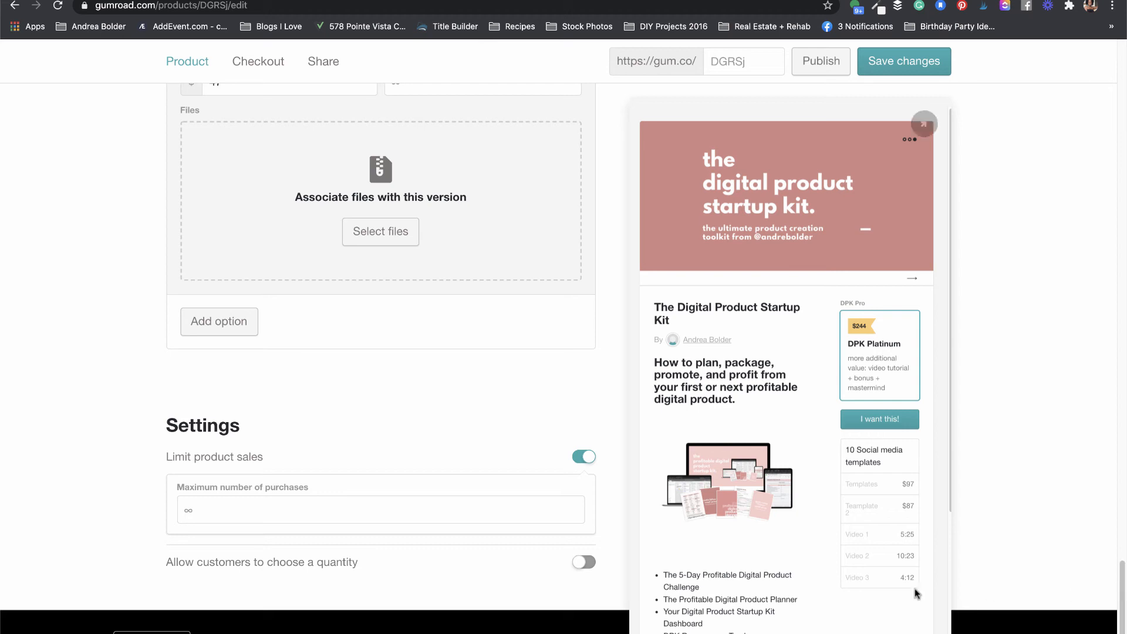
left_click(588, 562)
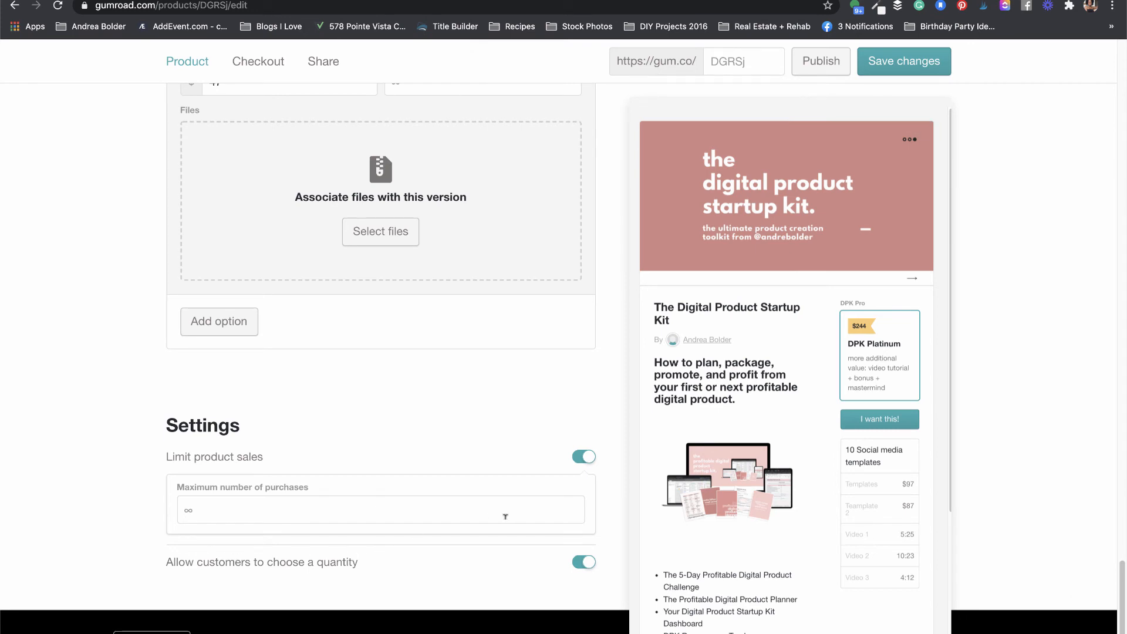
left_click(581, 564)
left_click(584, 457)
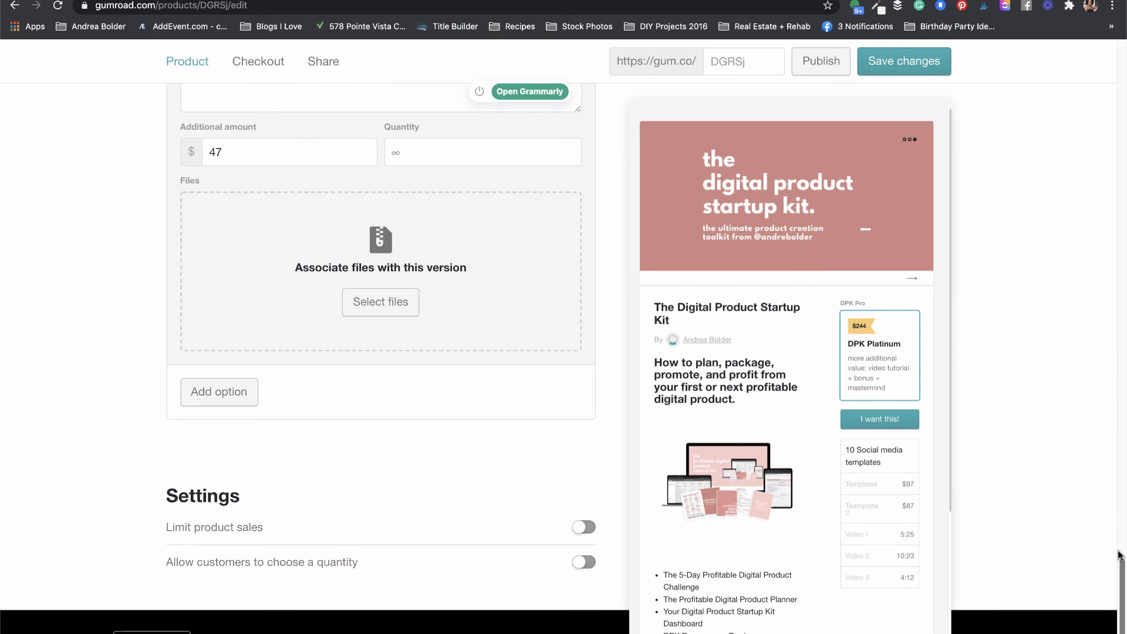
left_click_drag(1121, 561, 1122, 100)
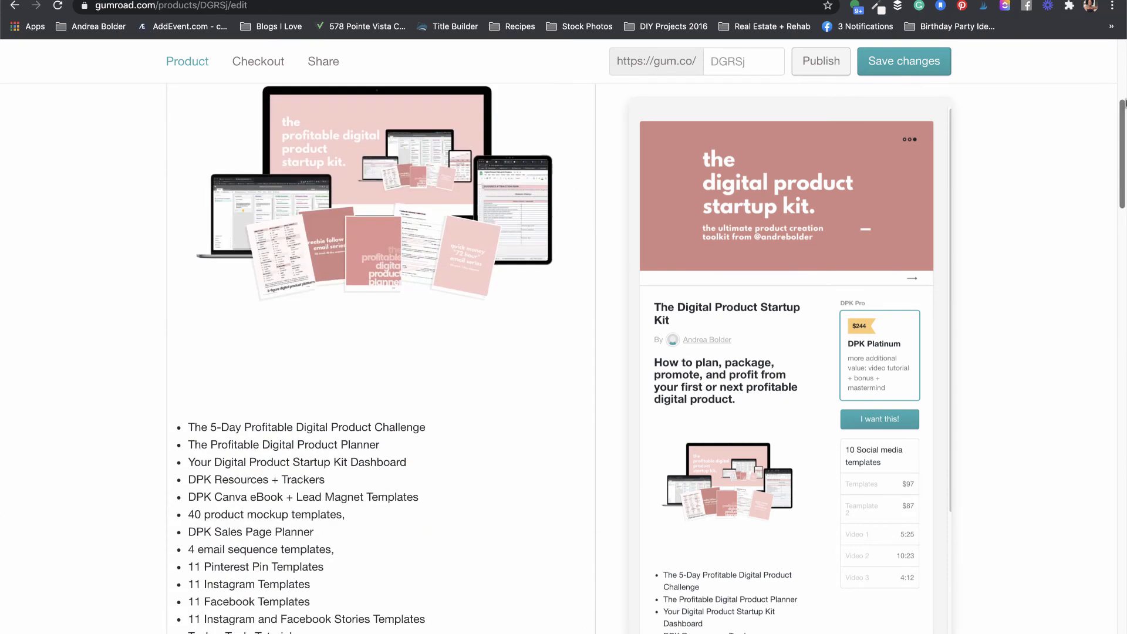
Step: Save the product changes and go to the Checkout settings
left_click(916, 62)
left_click_drag(1123, 195, 1122, 105)
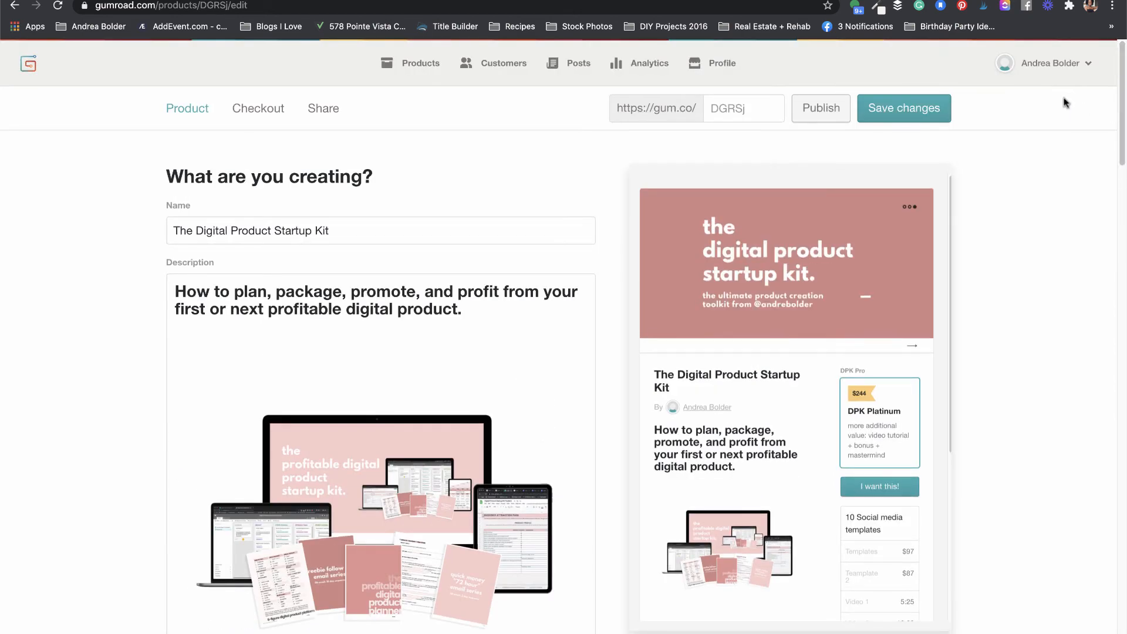
left_click(259, 108)
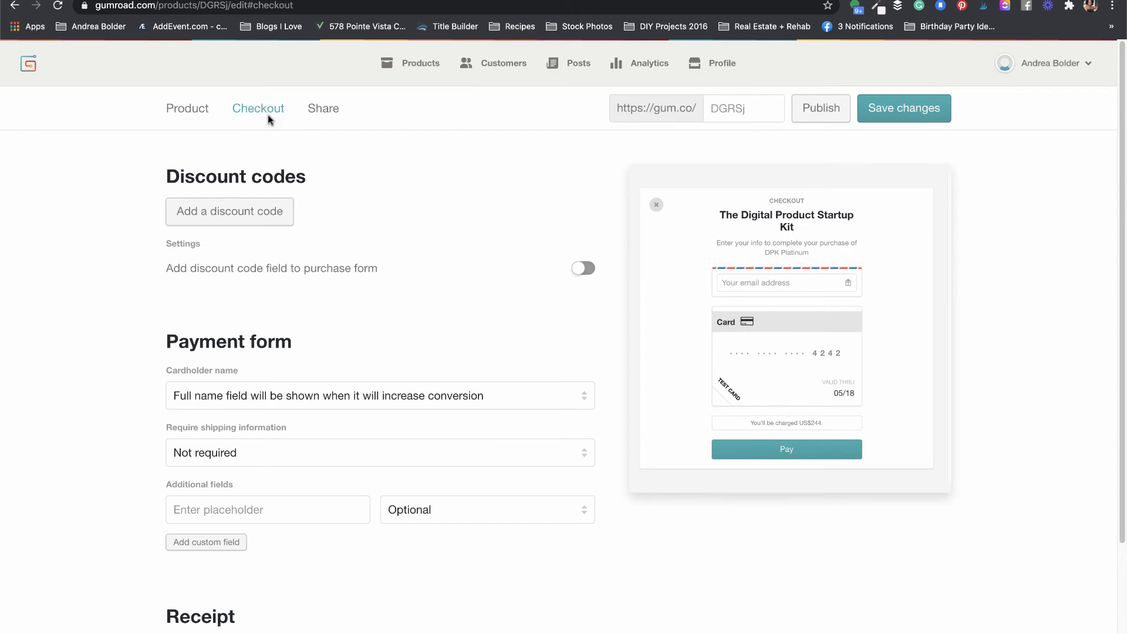
Step: Create discount code vip123 worth 50% off
left_click(256, 218)
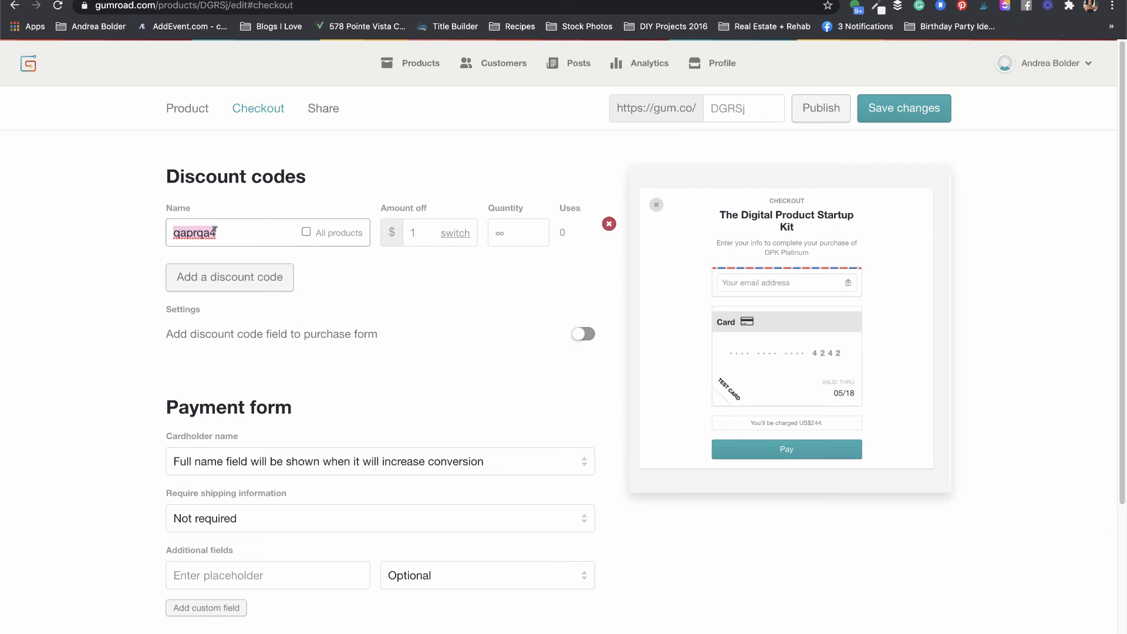
type("vip123")
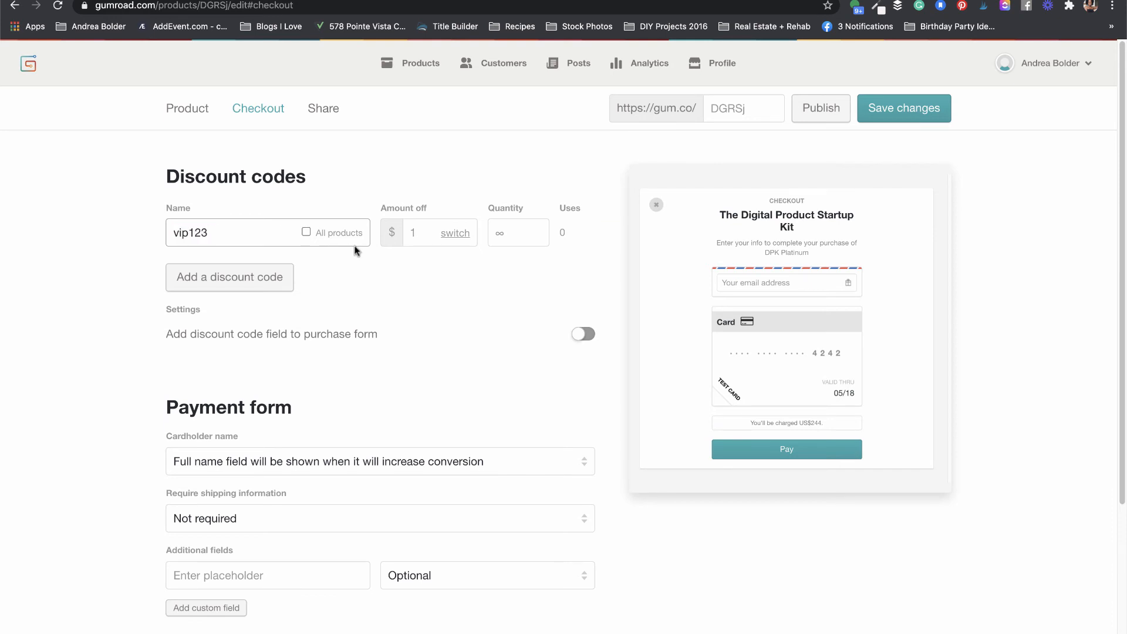
left_click(304, 230)
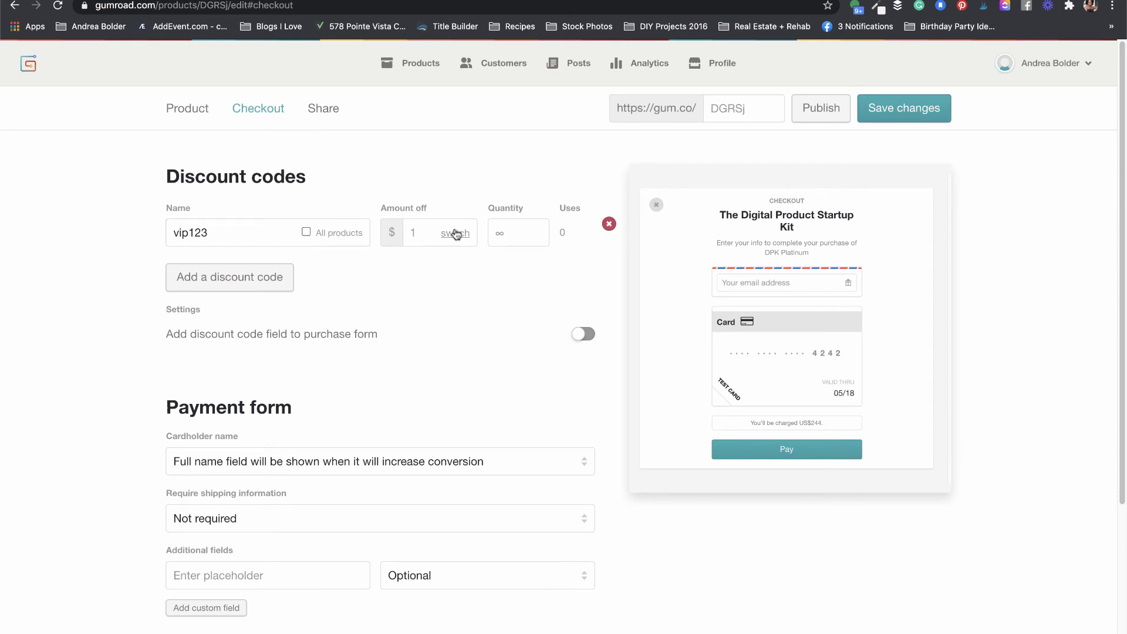
left_click(418, 230)
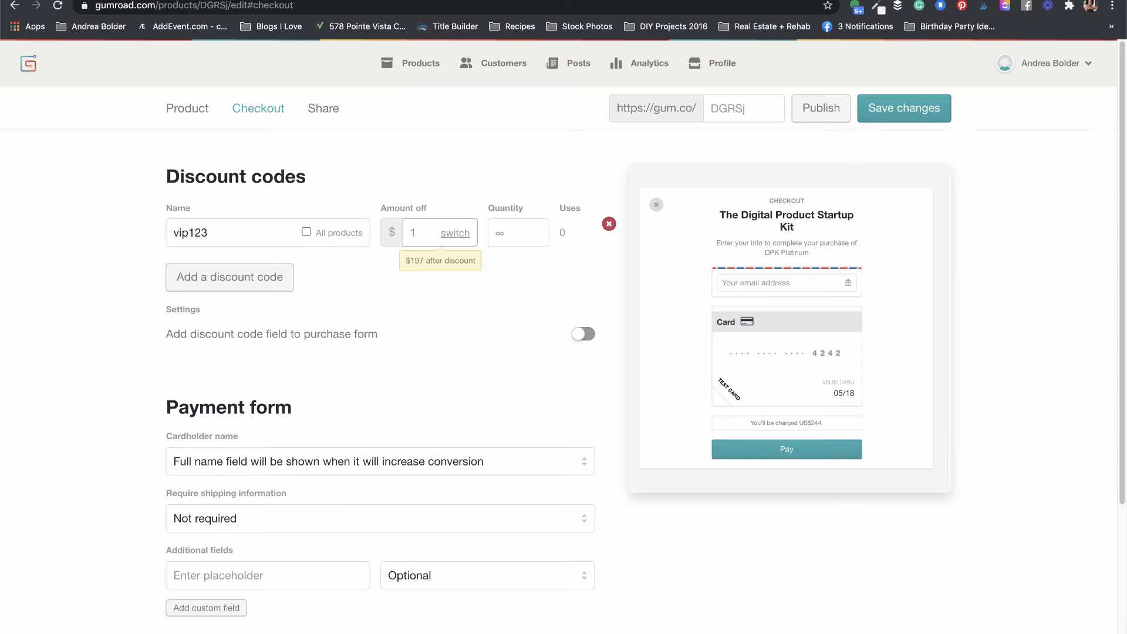
type("23")
left_click(461, 235)
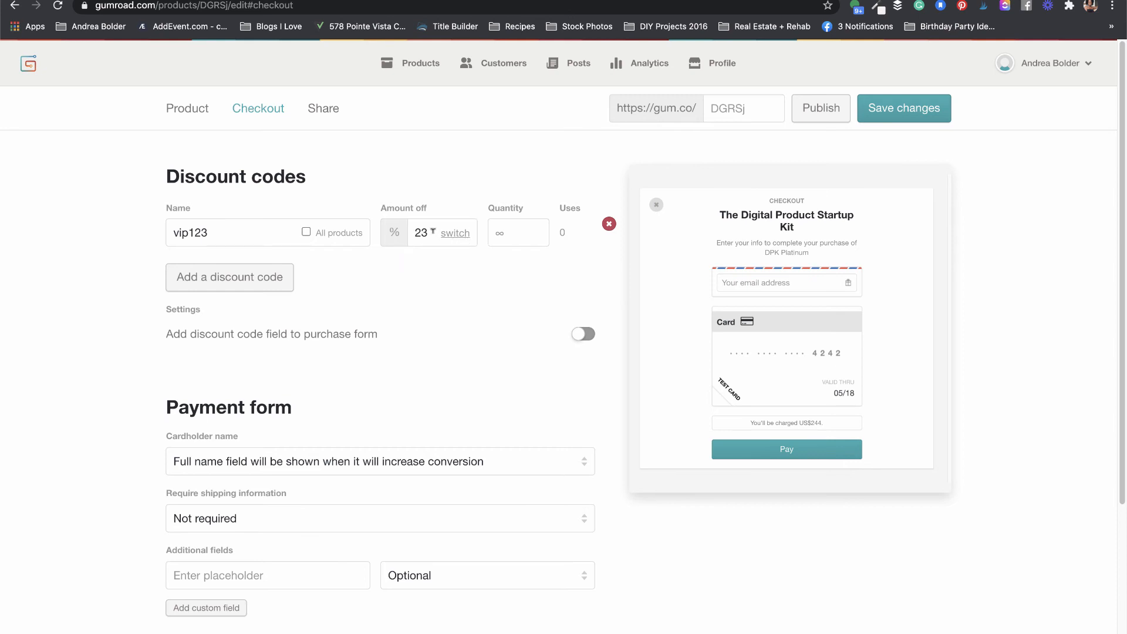
left_click(433, 232)
key("BackSpace")
key("BackSpace")
type("50")
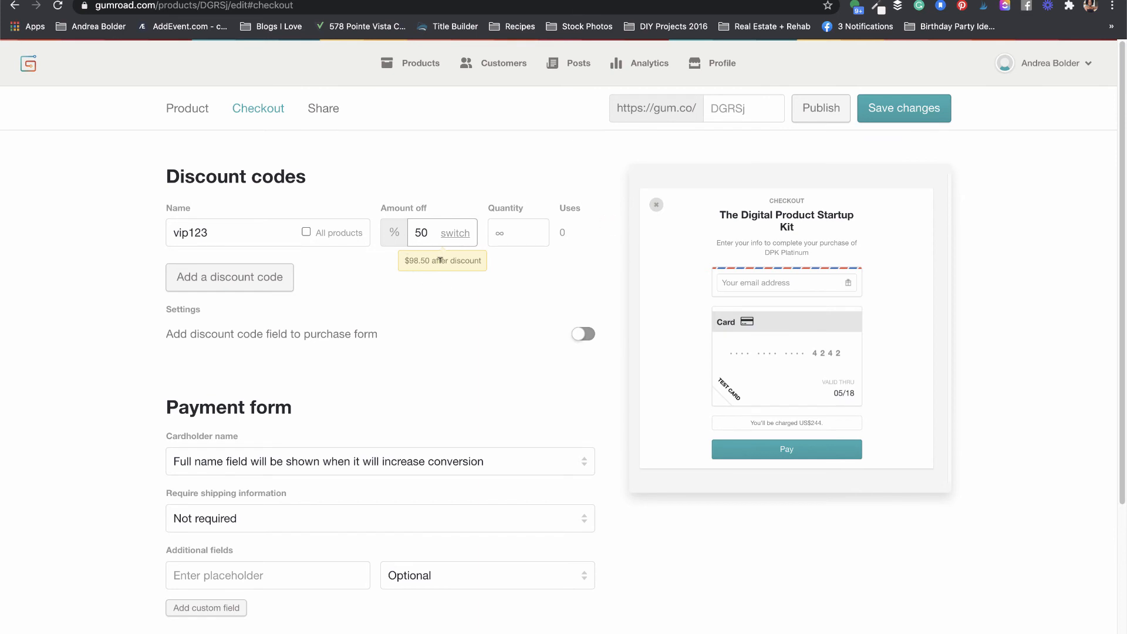
Step: Limit vip123 to 10 uses and start a second discount code
left_click(519, 231)
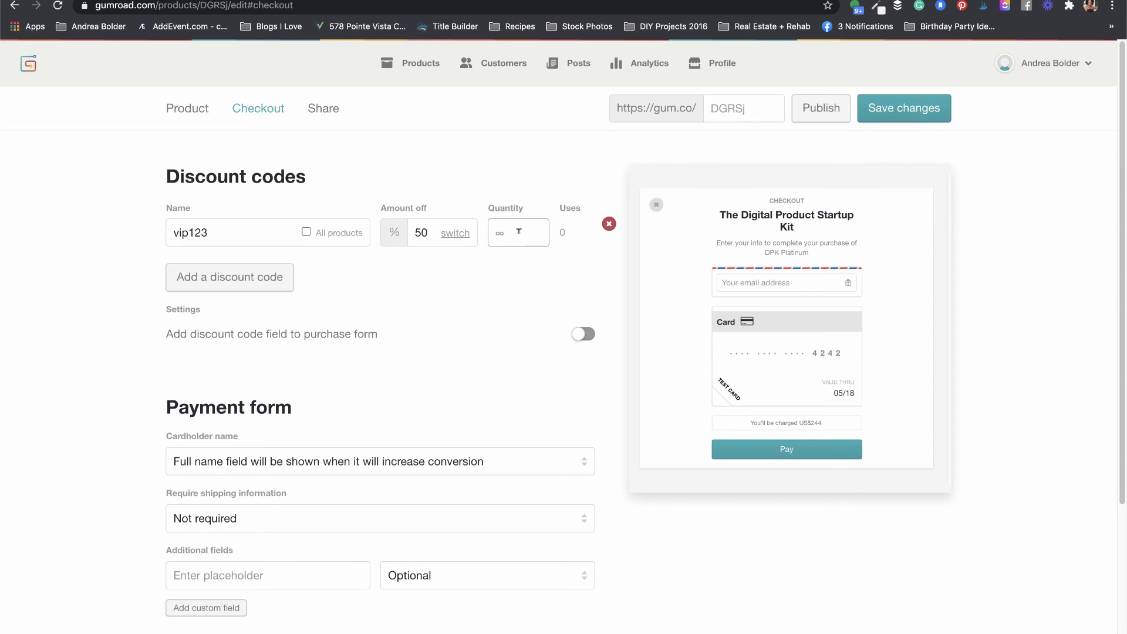
type("10")
left_click(531, 253)
left_click(234, 278)
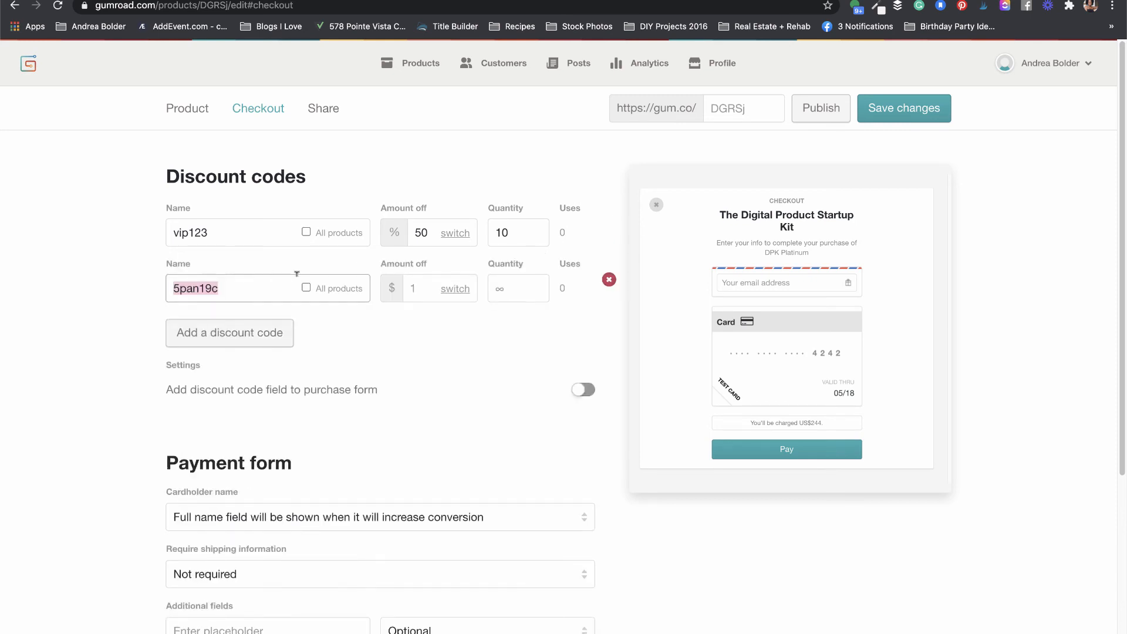
left_click(250, 289)
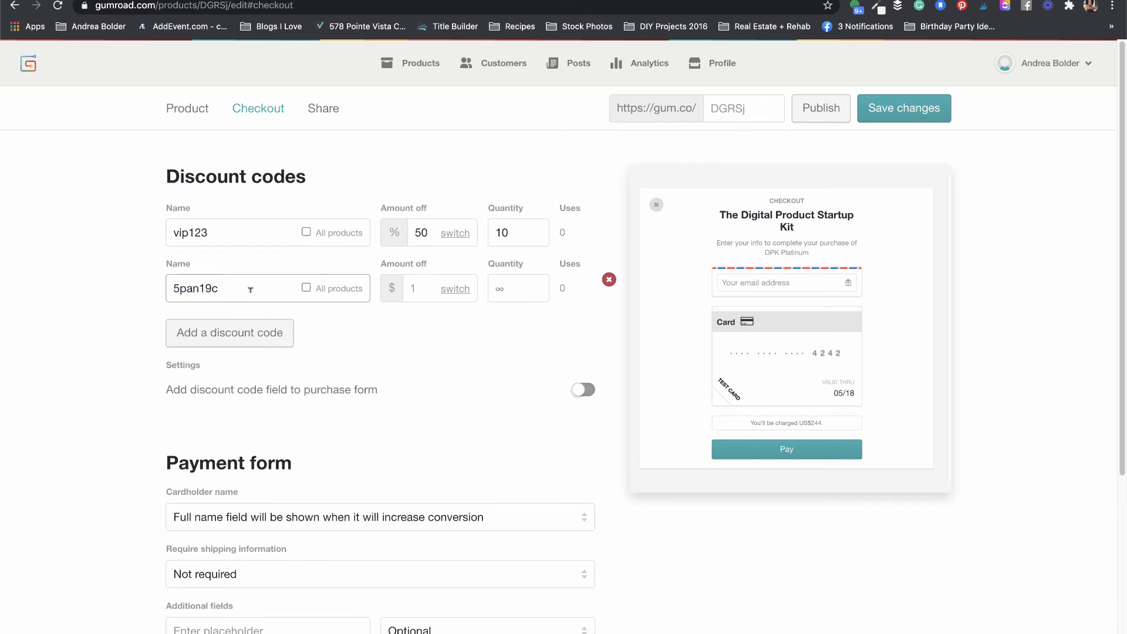
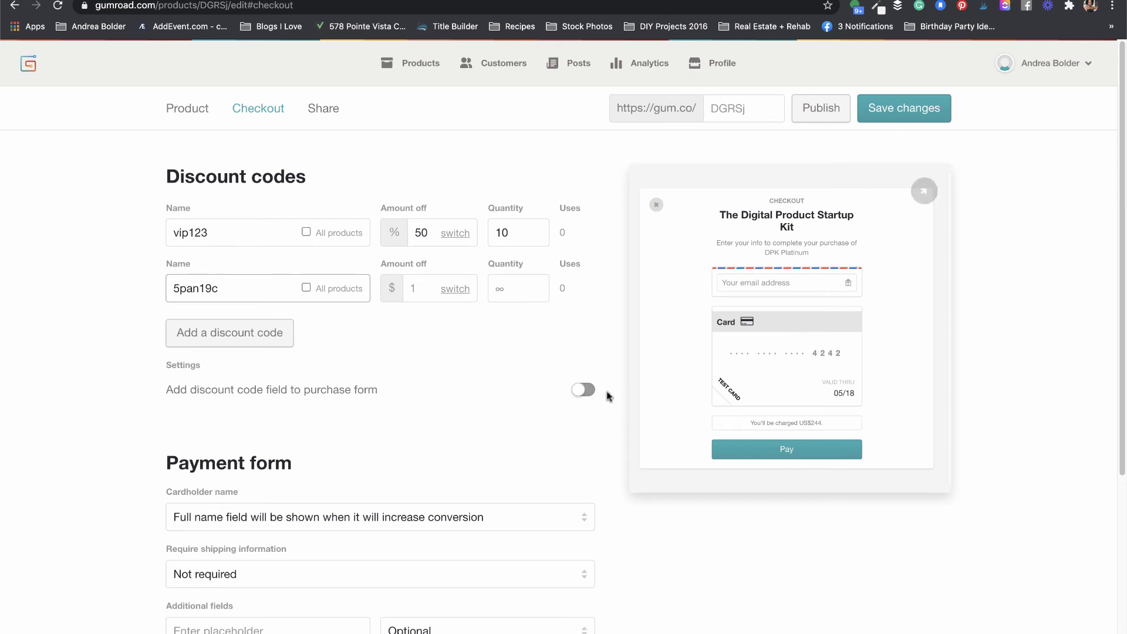
Step: Turn on the purchase-form discount code field for this product only, leaving 'Add field to all of your products' off
left_click(589, 391)
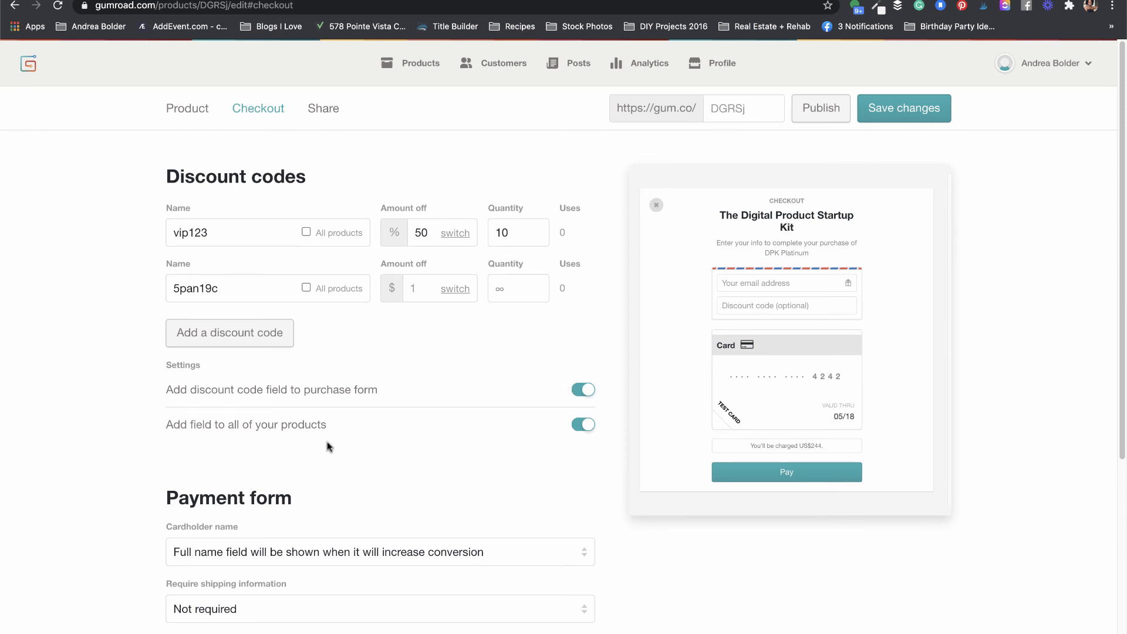
left_click(585, 426)
left_click(587, 426)
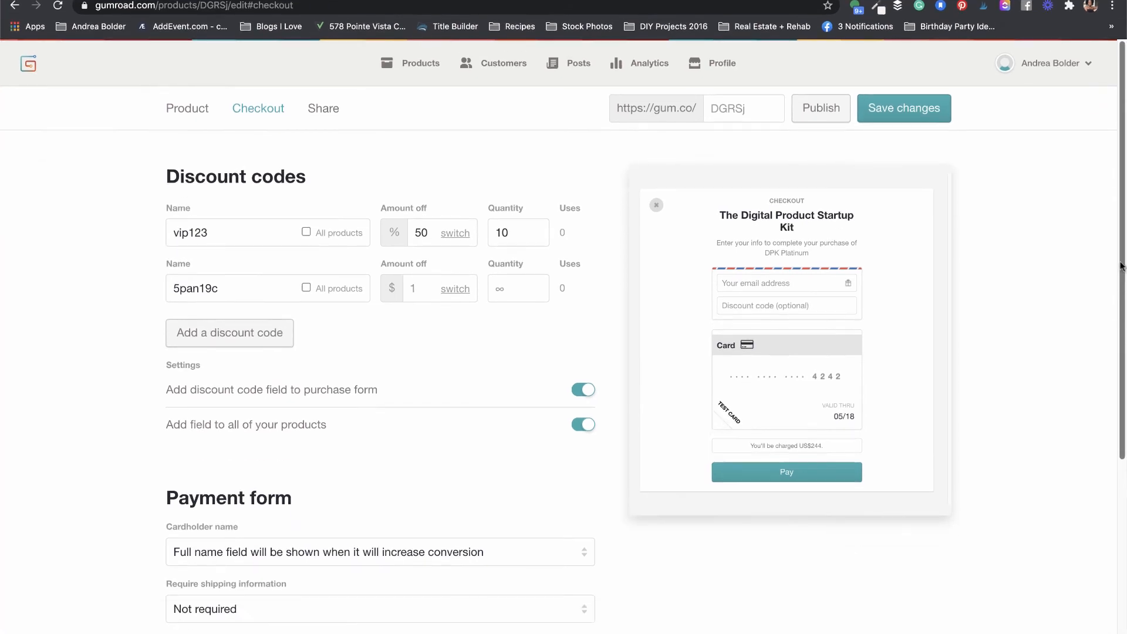
left_click(584, 425)
left_click_drag(1119, 321, 1107, 519)
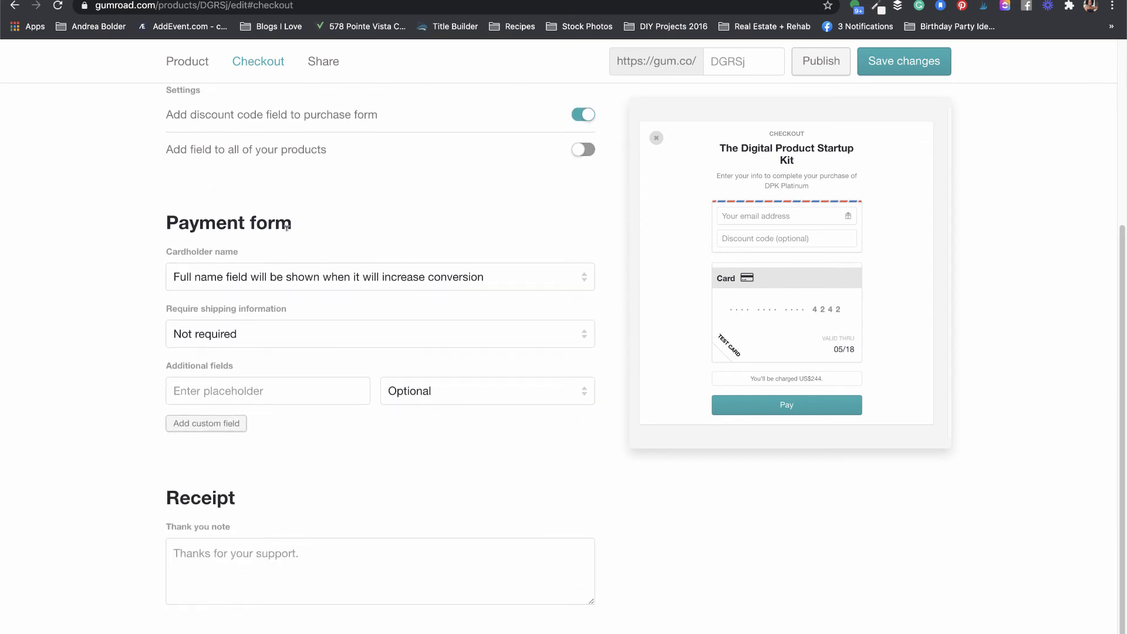
left_click(584, 283)
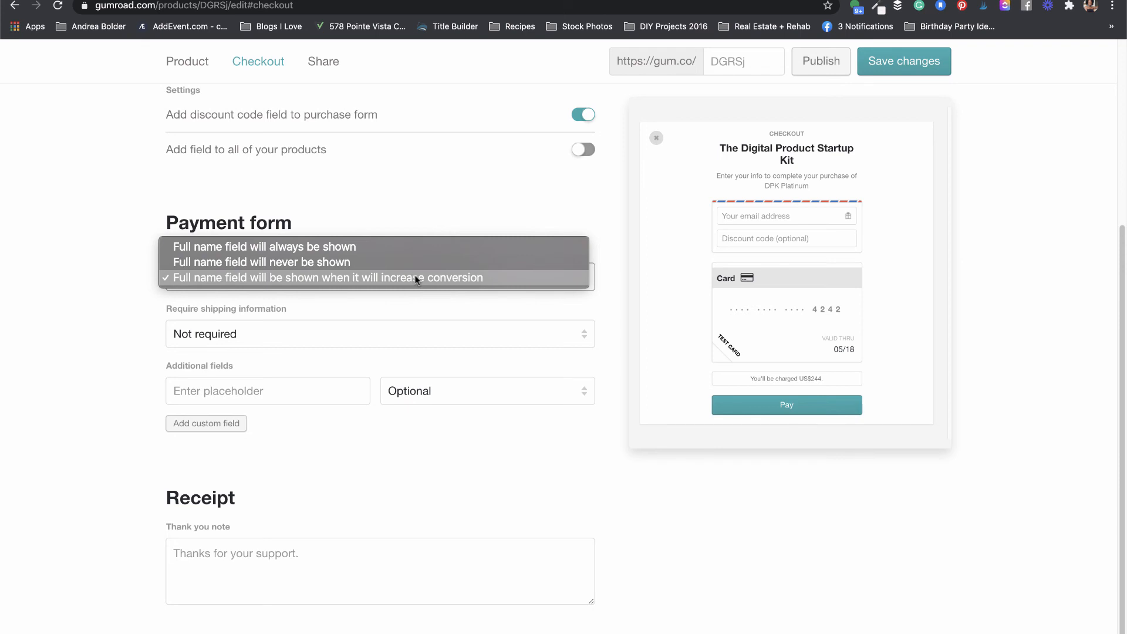
left_click(478, 277)
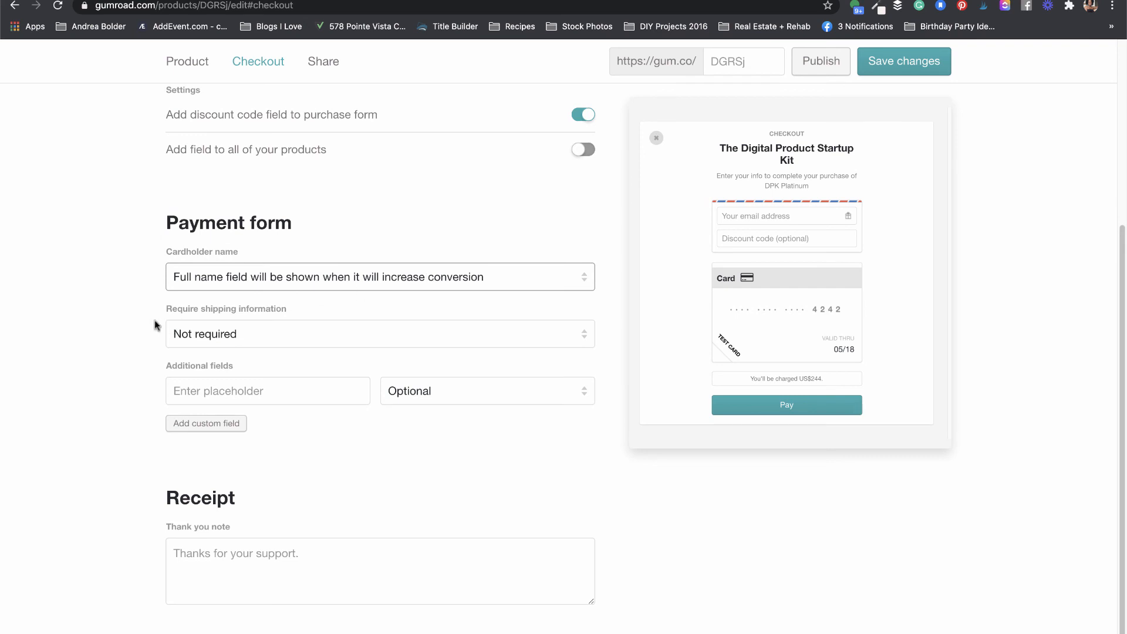
left_click(332, 335)
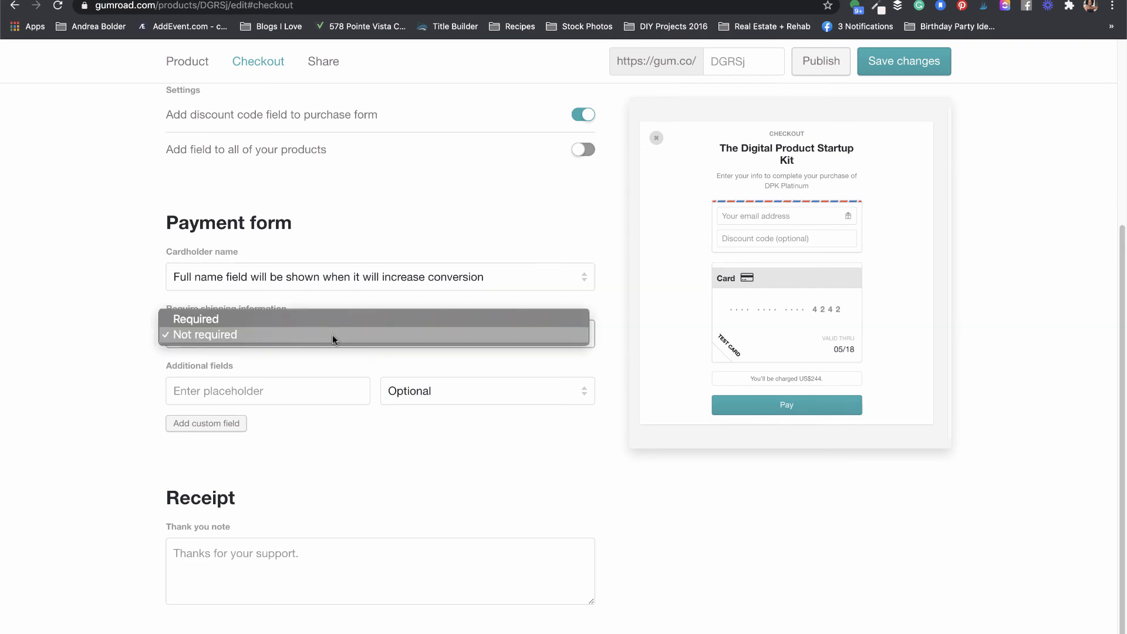
key("Escape")
left_click(281, 331)
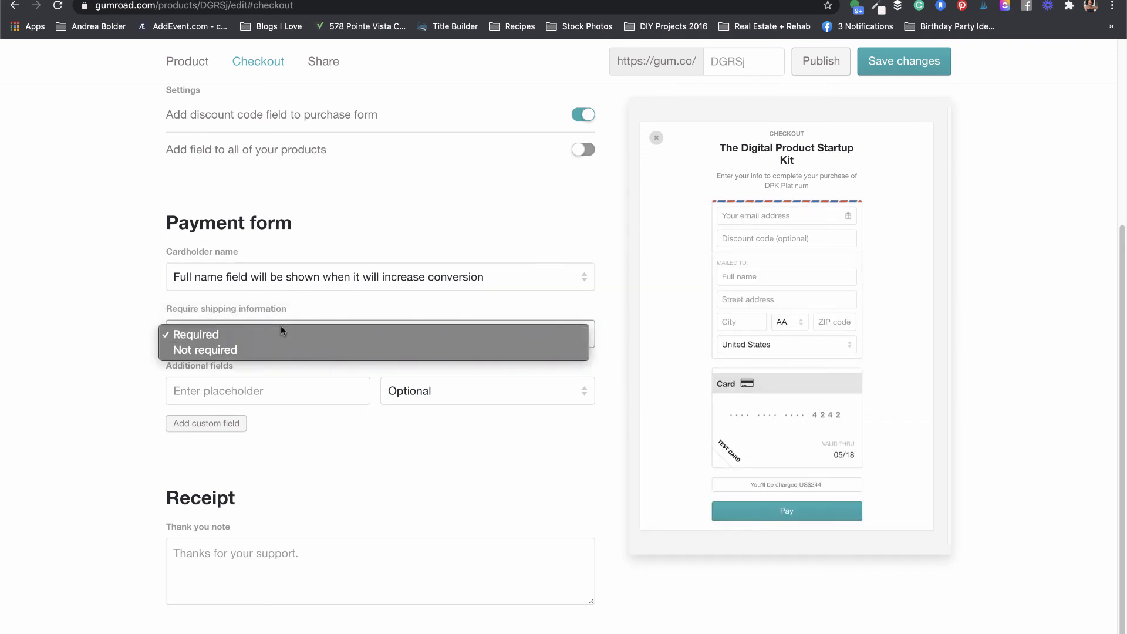
left_click(267, 349)
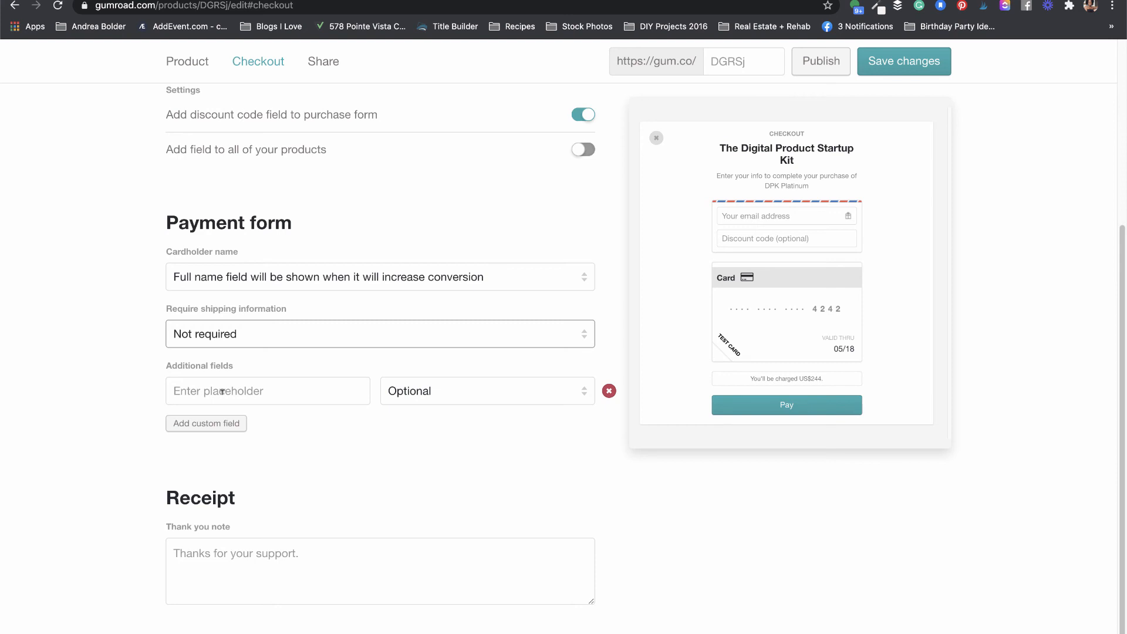
Step: Add an optional 'Phone Number' custom checkout field
left_click(222, 392)
type("Phone ")
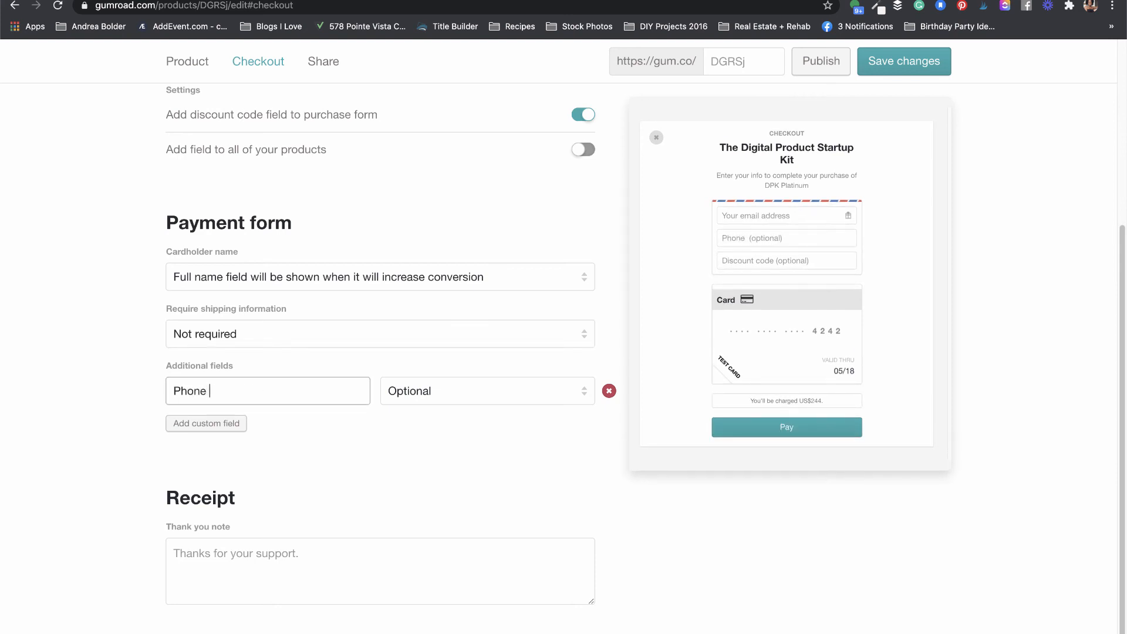
type("Number")
left_click(466, 393)
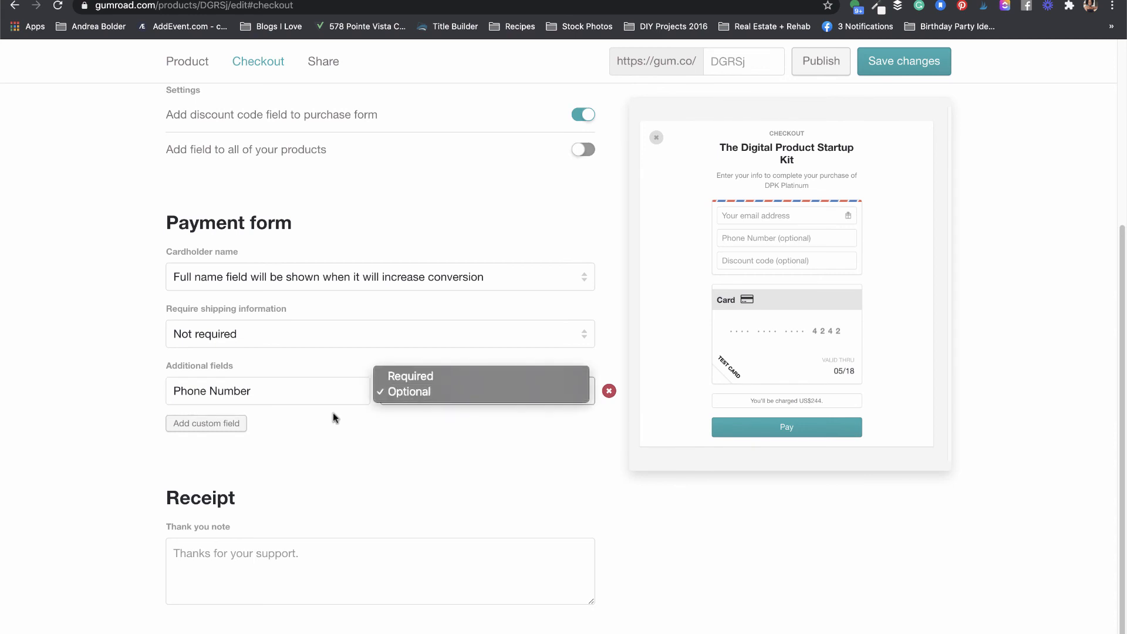
left_click(200, 427)
Step: Add 'Email Address' and 'Instagram Handle' fields and delete the extra empty row
left_click(200, 423)
left_click(182, 425)
type("E")
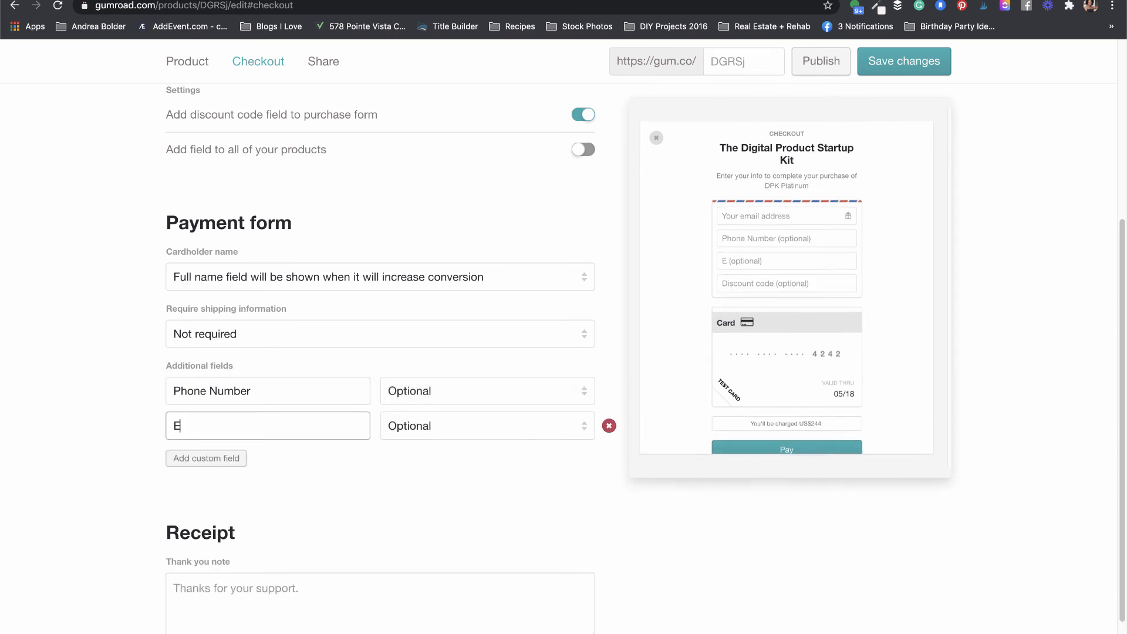
type("mail Address")
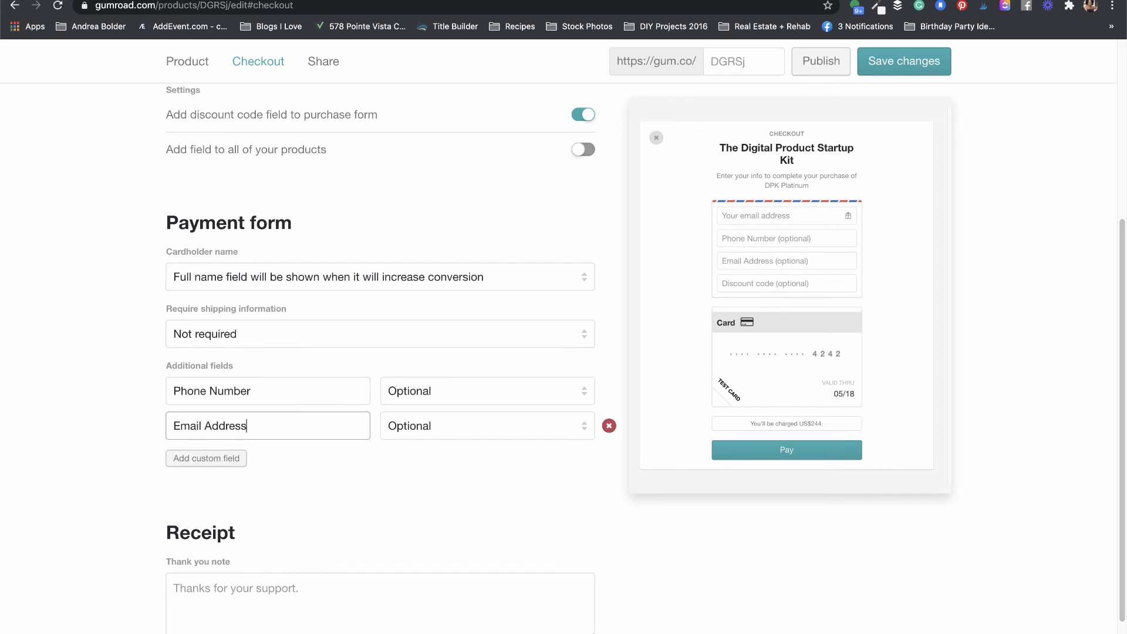
left_click(209, 458)
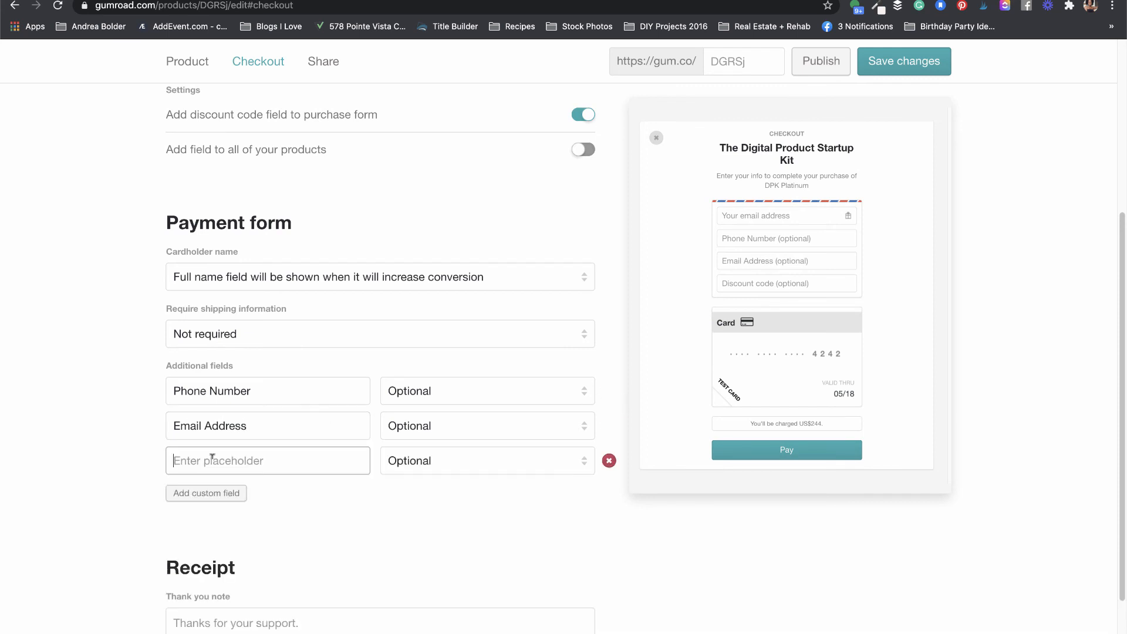
type("Instagram ")
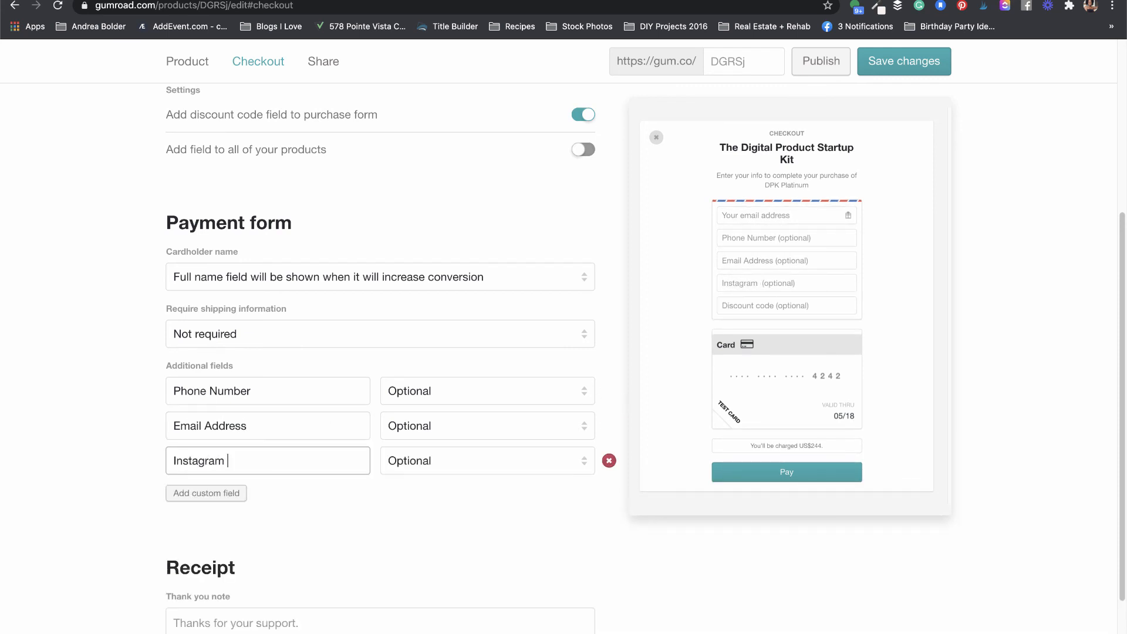
type("Handle")
left_click(221, 492)
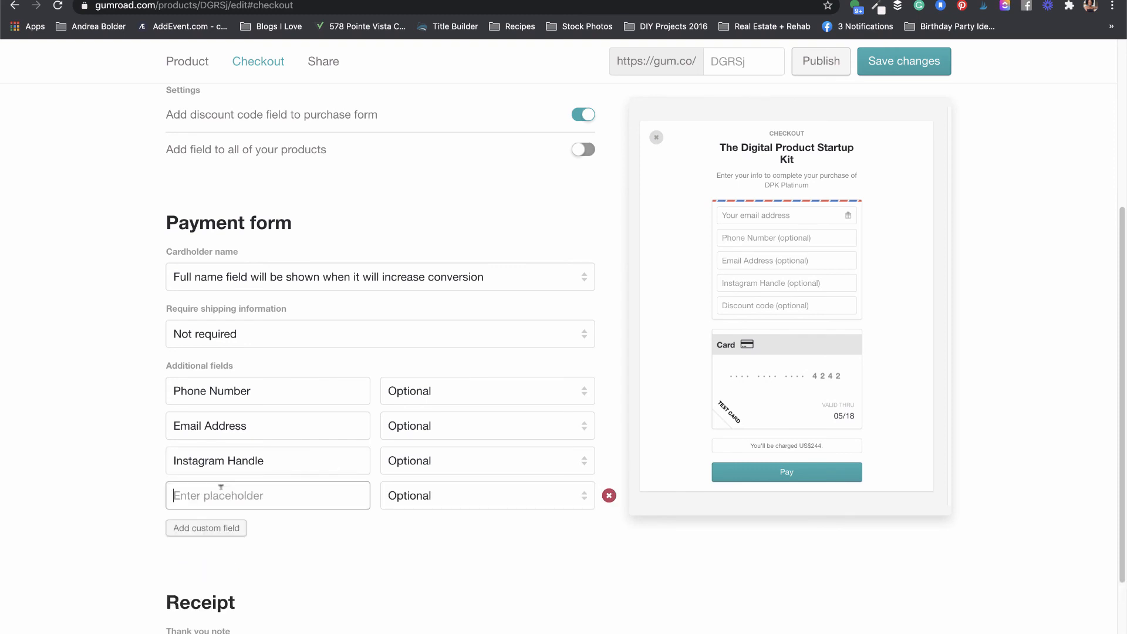
left_click(609, 495)
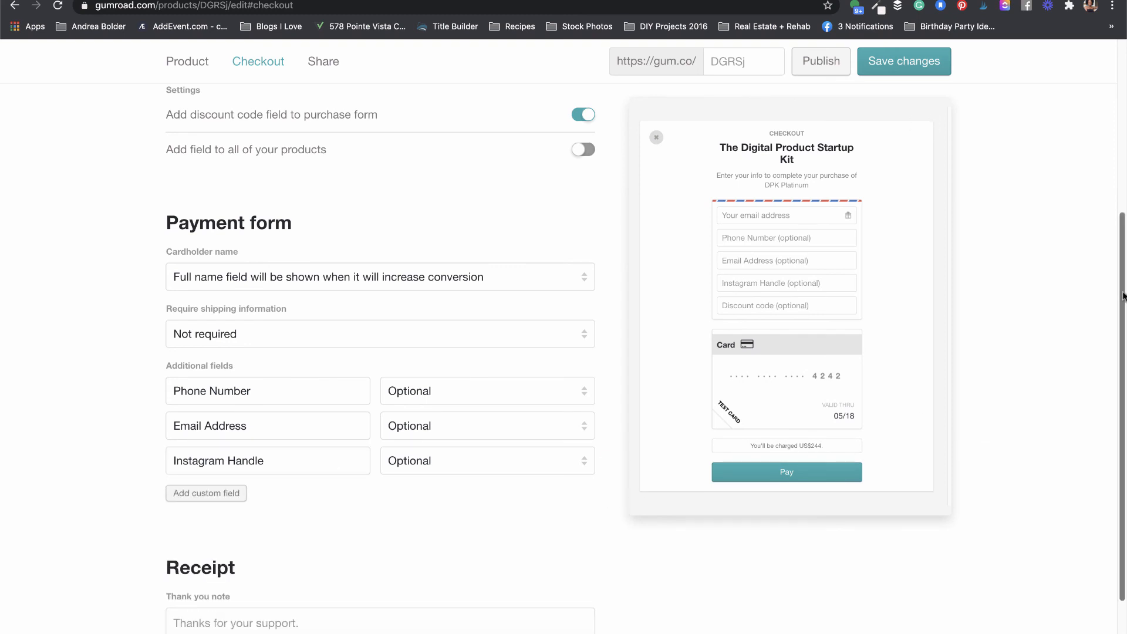
left_click_drag(1122, 296, 1117, 379)
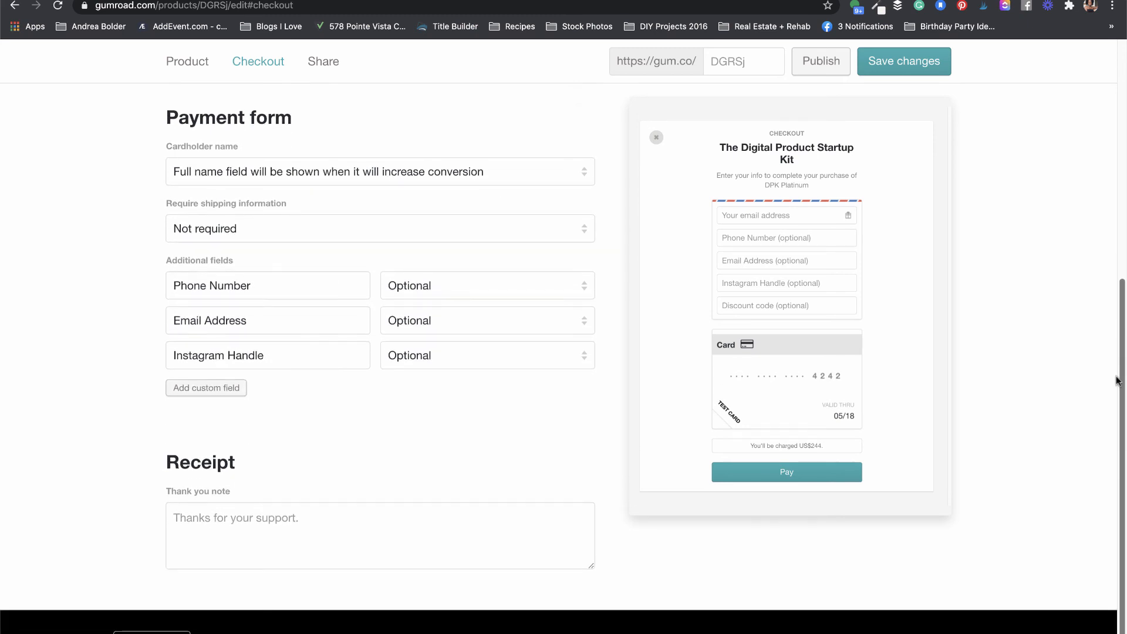
Step: Try saving the checkout settings, which fails with 'Please enter a non-zero discount amount.'
mouse_move(384, 516)
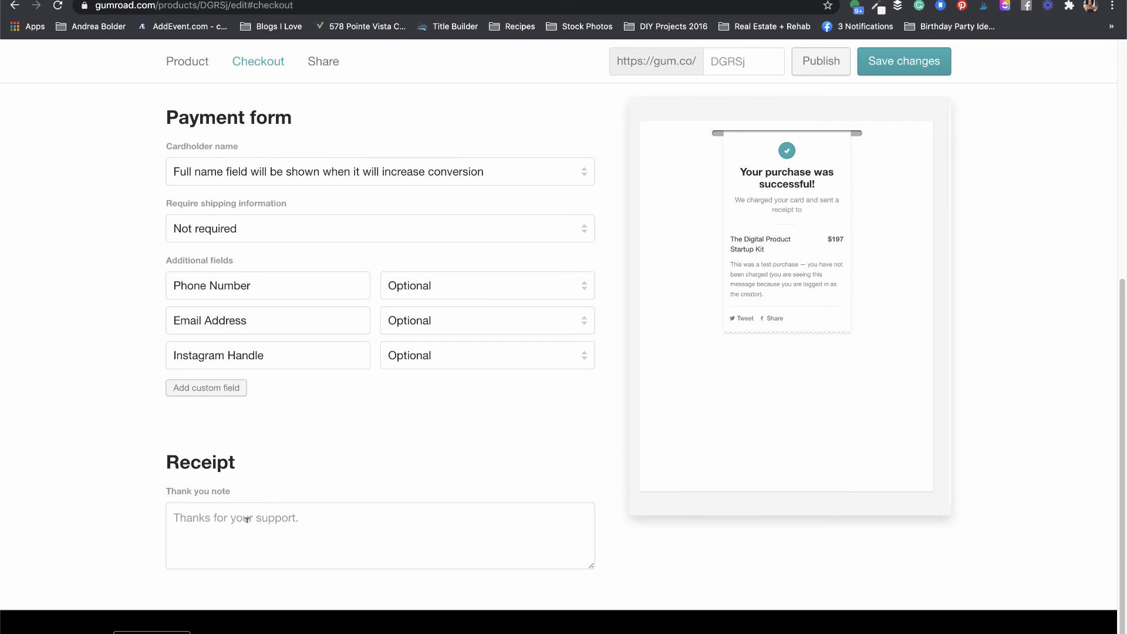
mouse_move(927, 128)
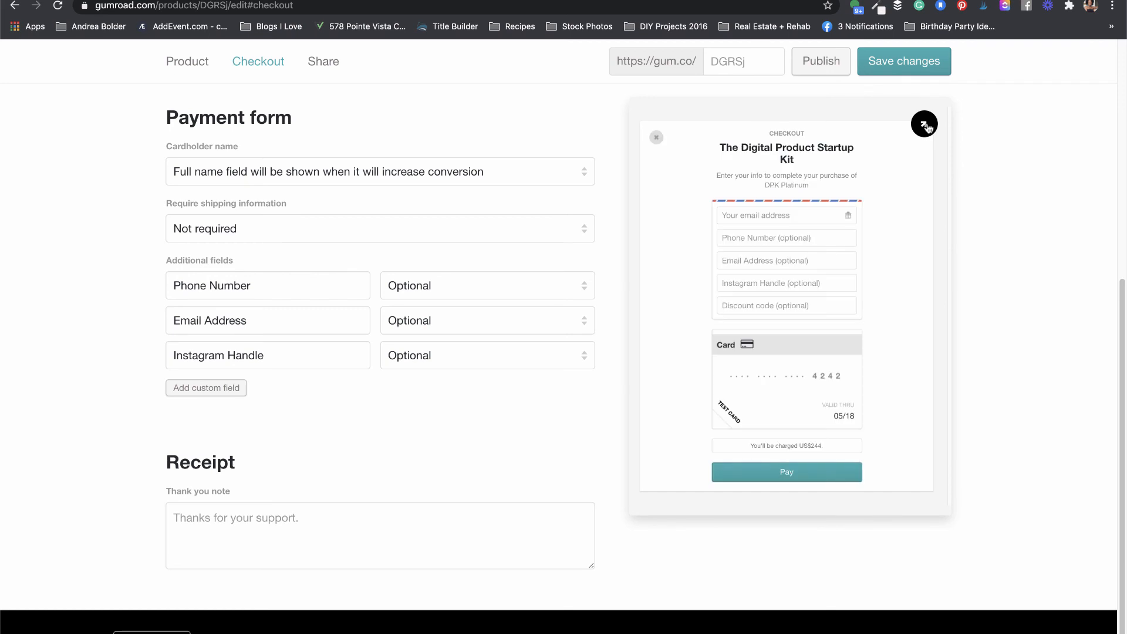
left_click(914, 70)
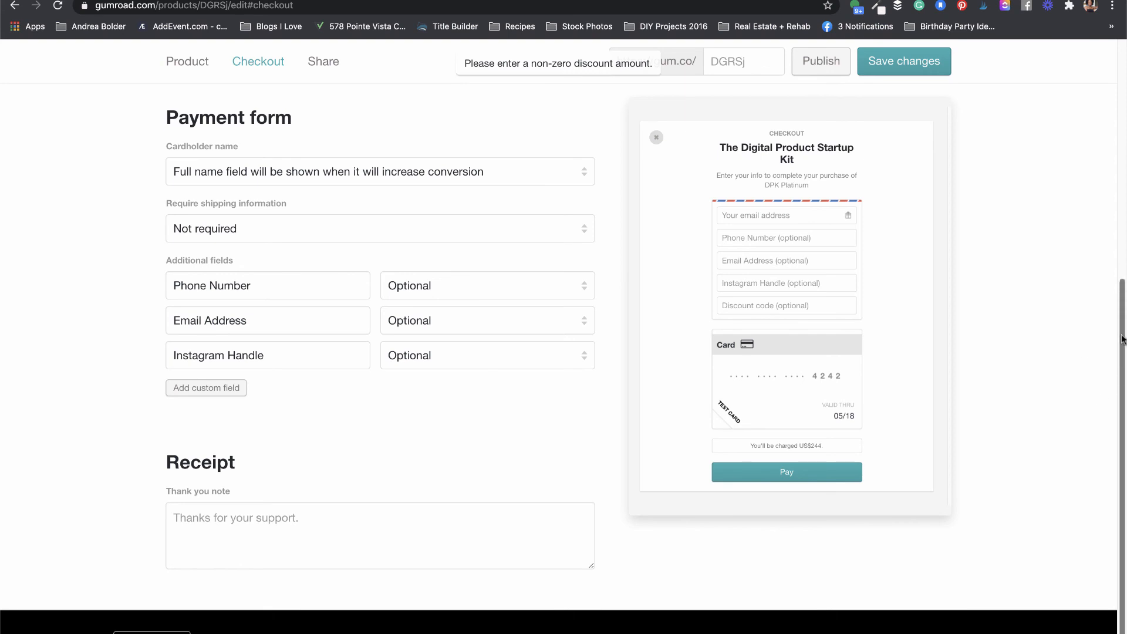
Step: Give the second discount code a $19 amount and save the checkout changes
left_click_drag(1121, 314, 1101, 88)
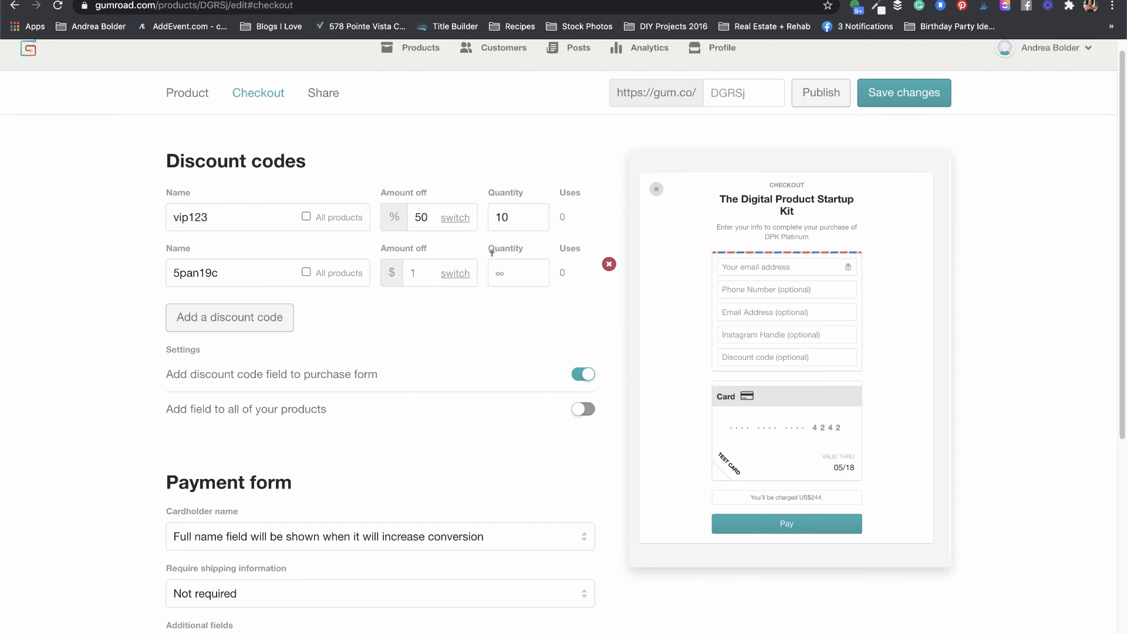
left_click(421, 271)
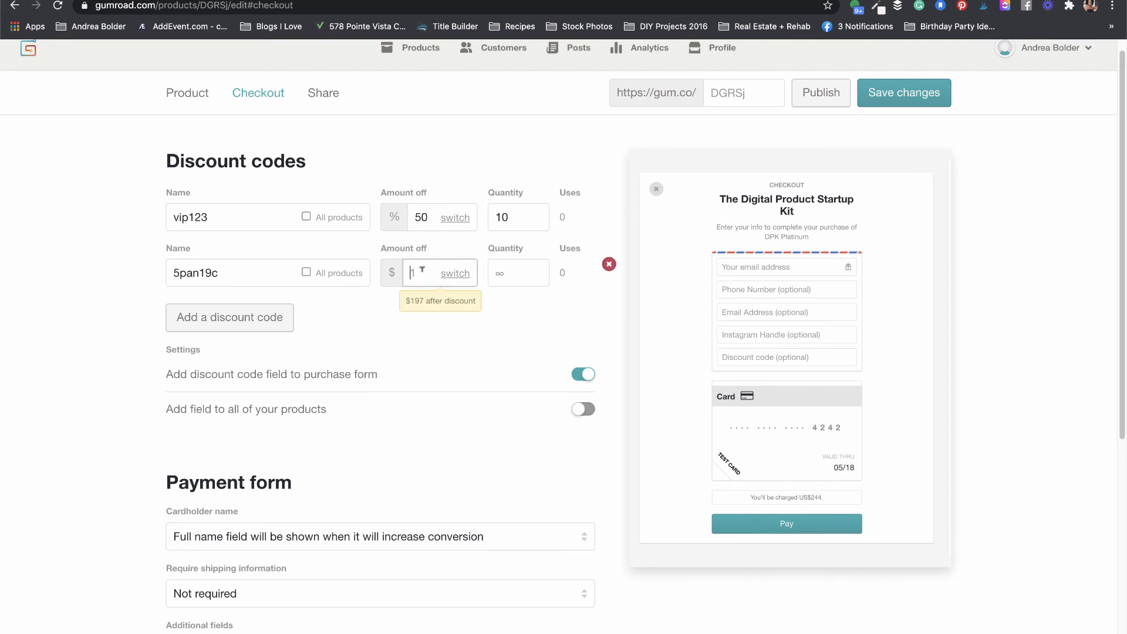
type("19")
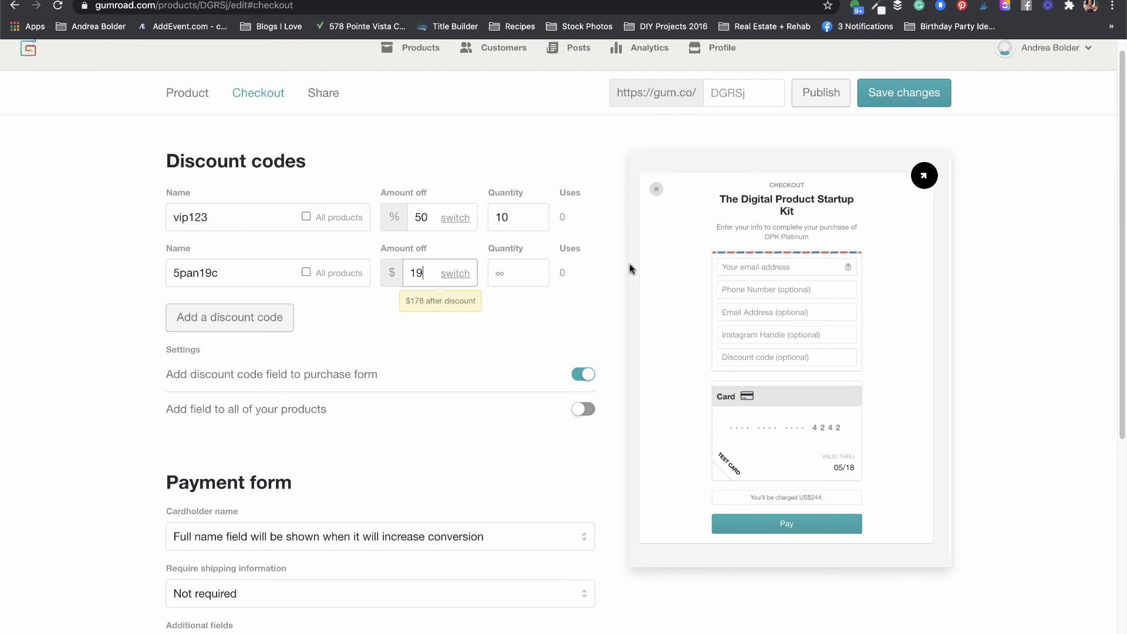
left_click(491, 338)
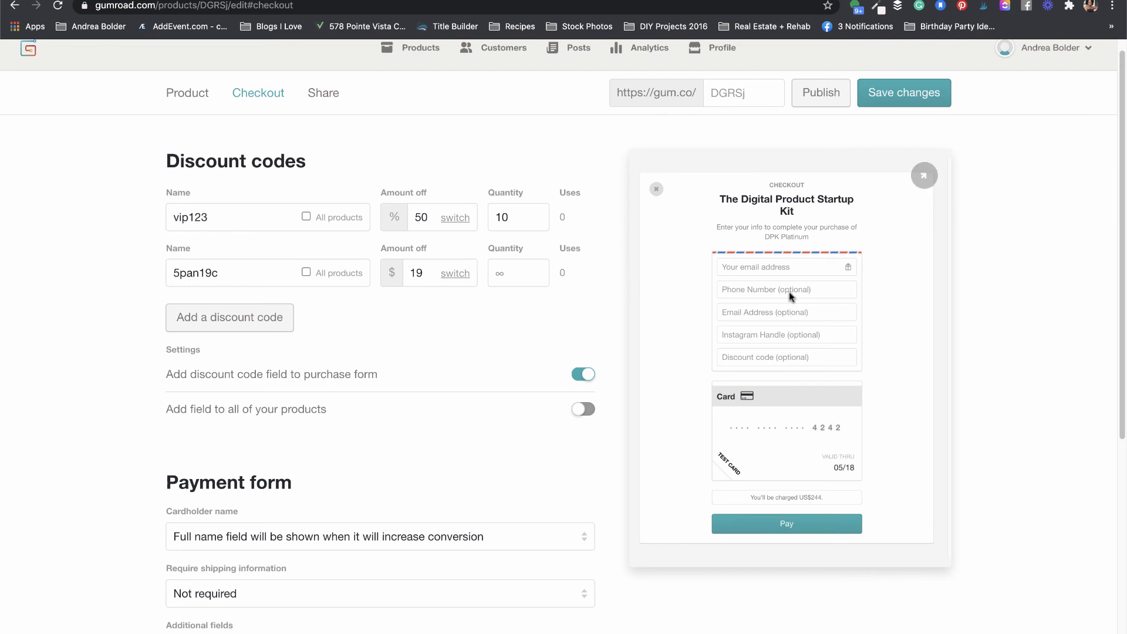
left_click(927, 103)
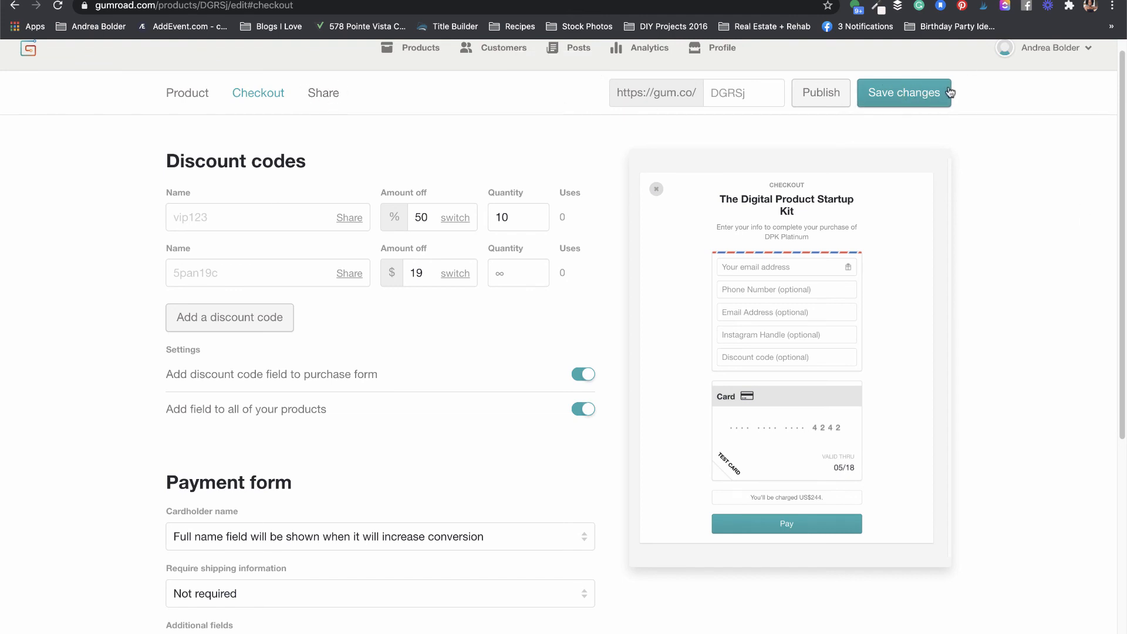
Step: Delete both discount codes, save, and publish the product
mouse_move(913, 158)
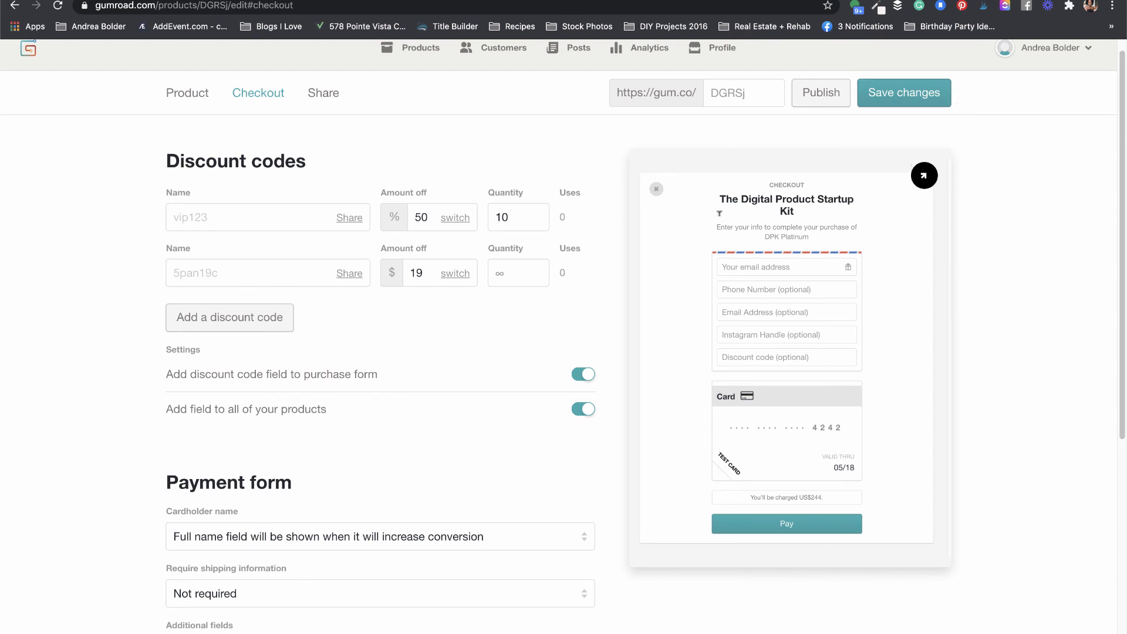
left_click(609, 265)
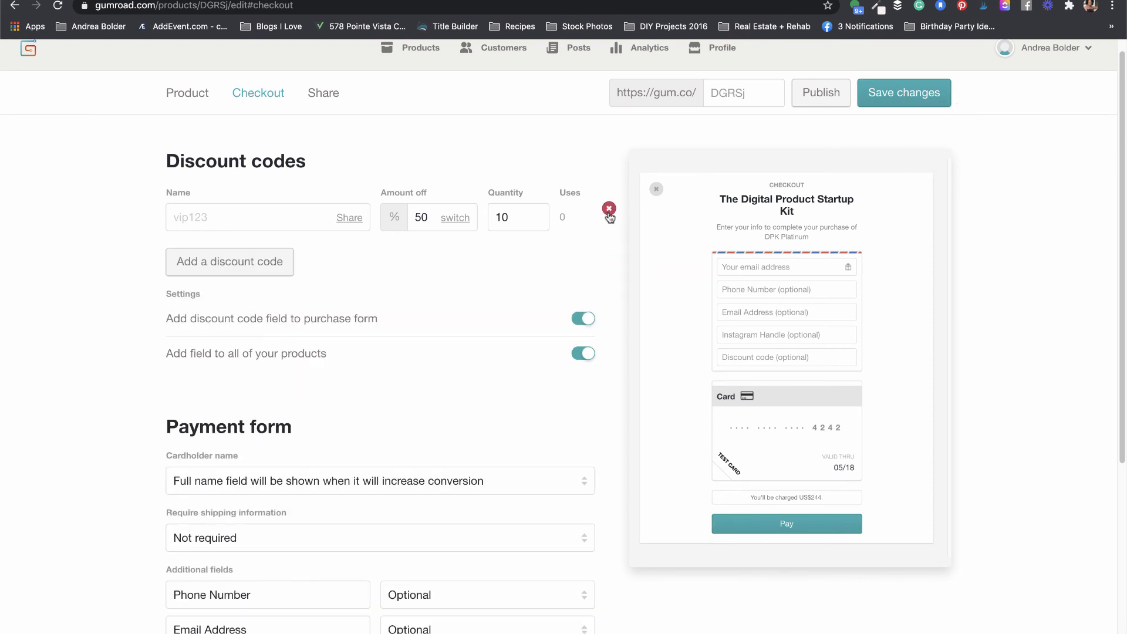
left_click(609, 210)
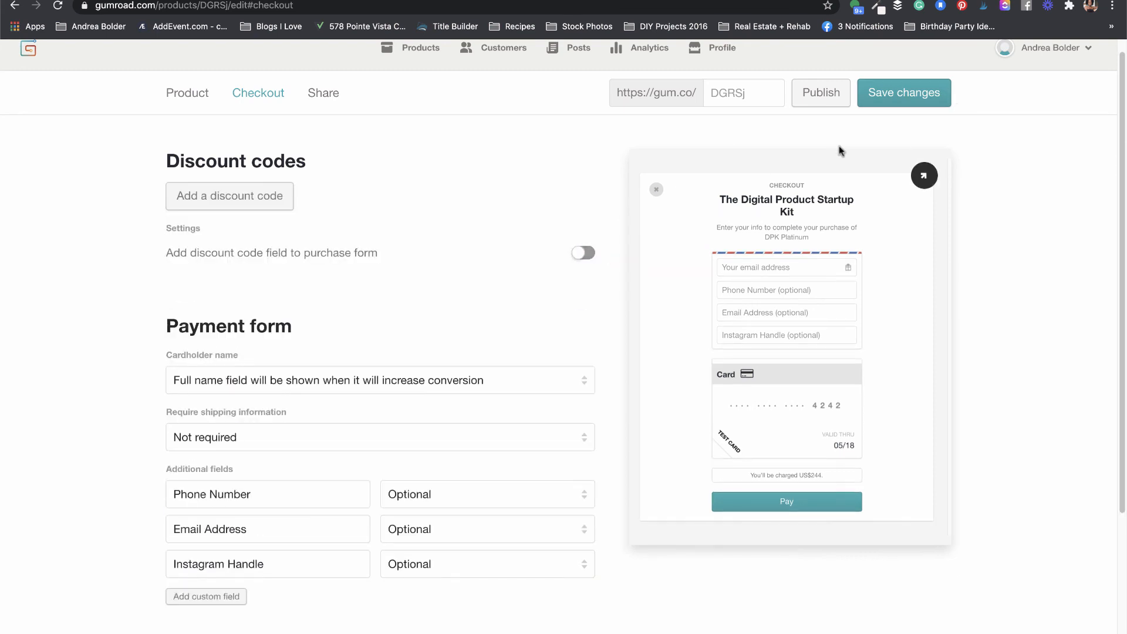
left_click(899, 101)
left_click(810, 94)
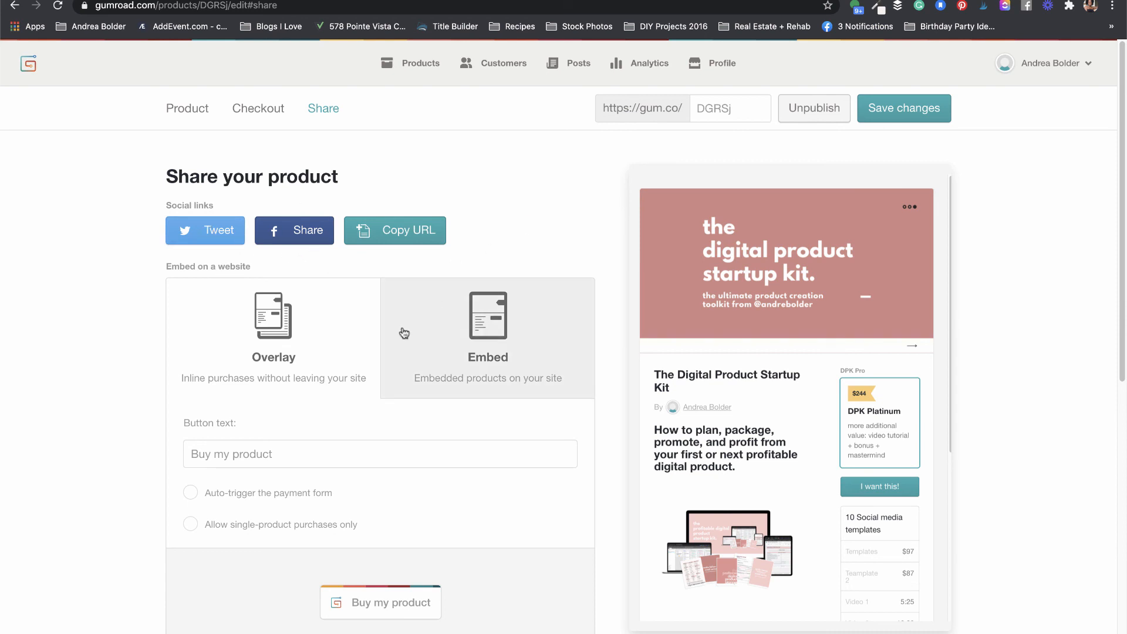
Step: Set the Overlay button text to 'Buy Now!' and enable auto-triggering the payment form
left_click(508, 343)
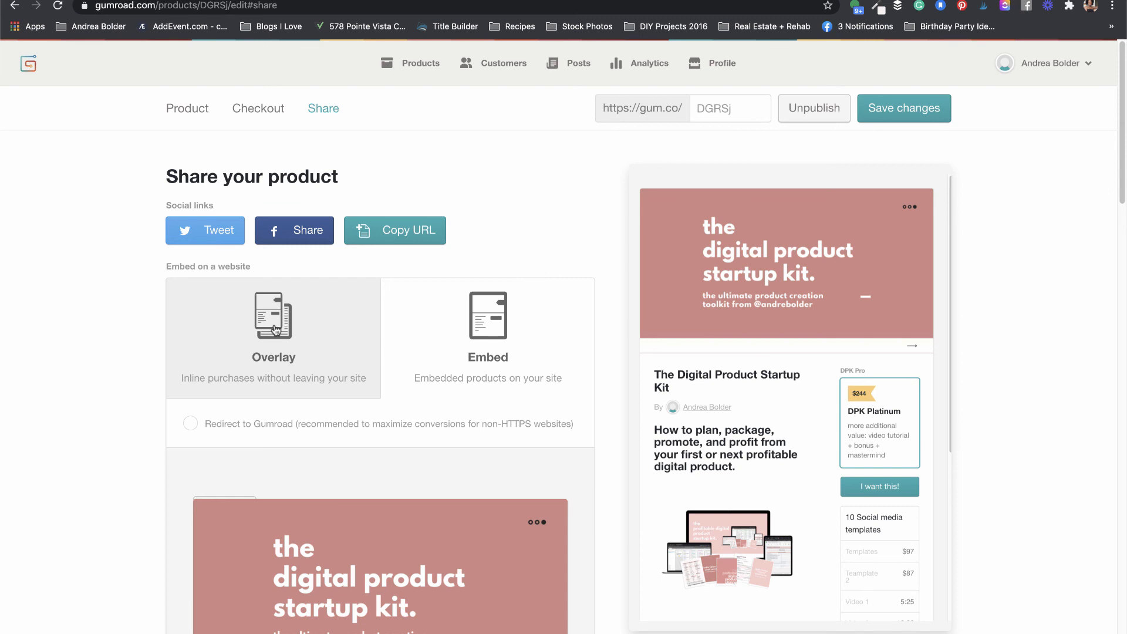
left_click(274, 329)
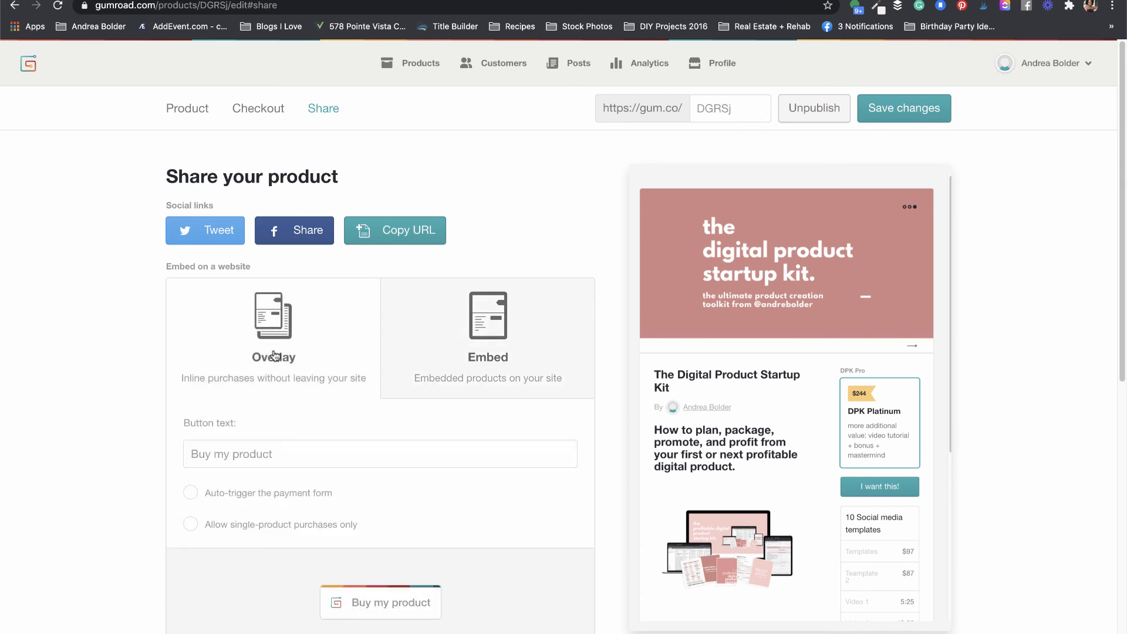
left_click(227, 452)
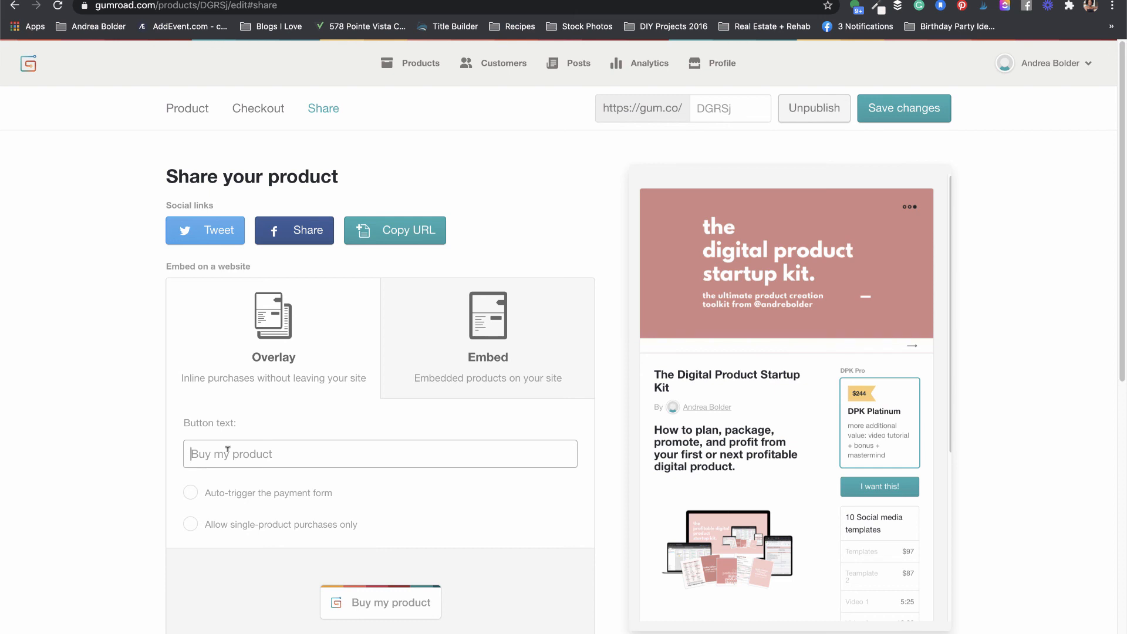
type("Buy Now!")
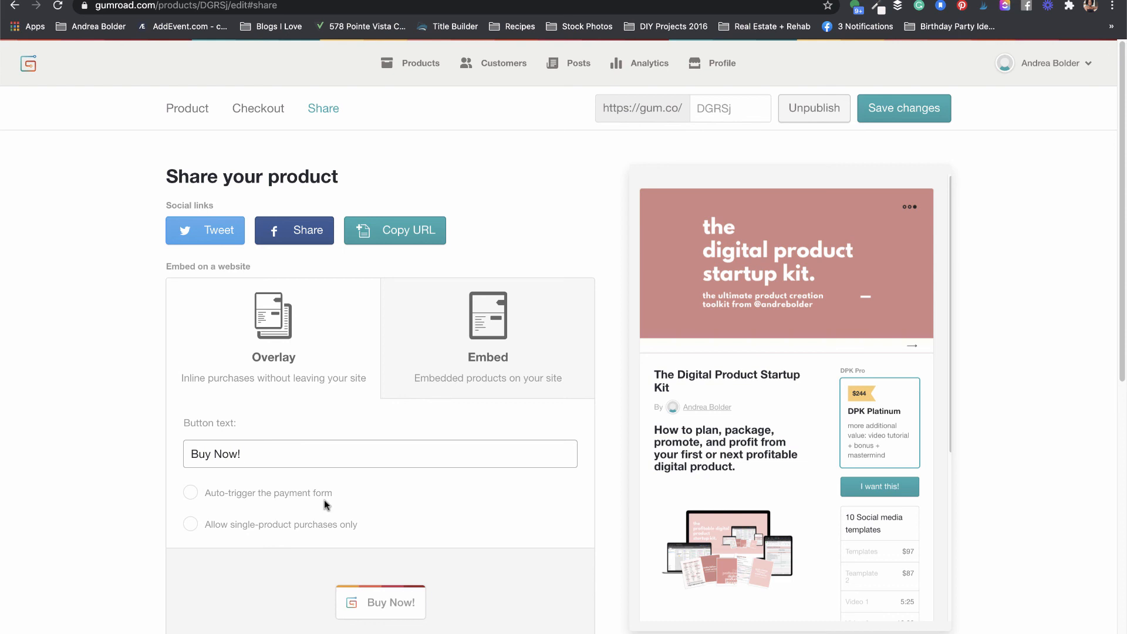
left_click(191, 492)
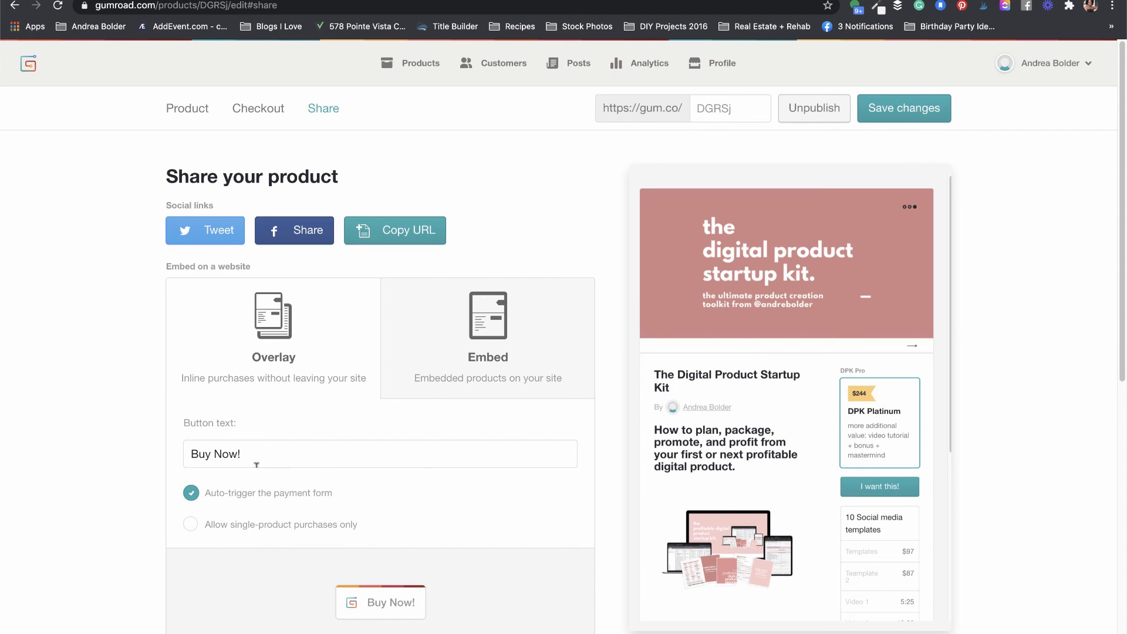
left_click_drag(1122, 320, 1123, 414)
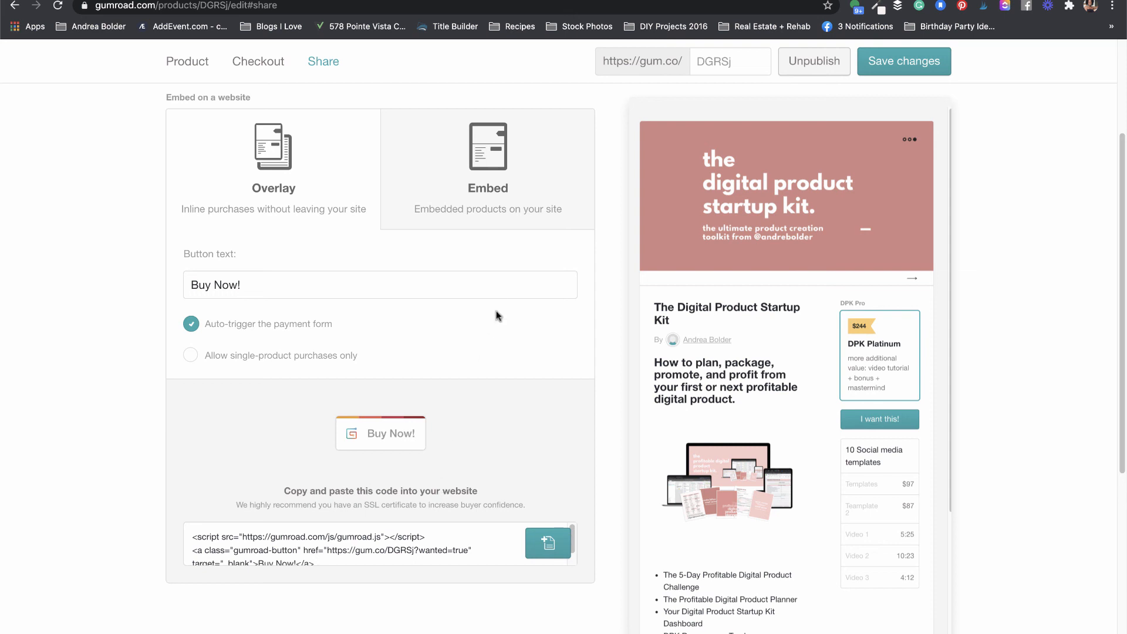
Step: Choose the Embed option and keep the product shown on the creator profile
left_click(498, 162)
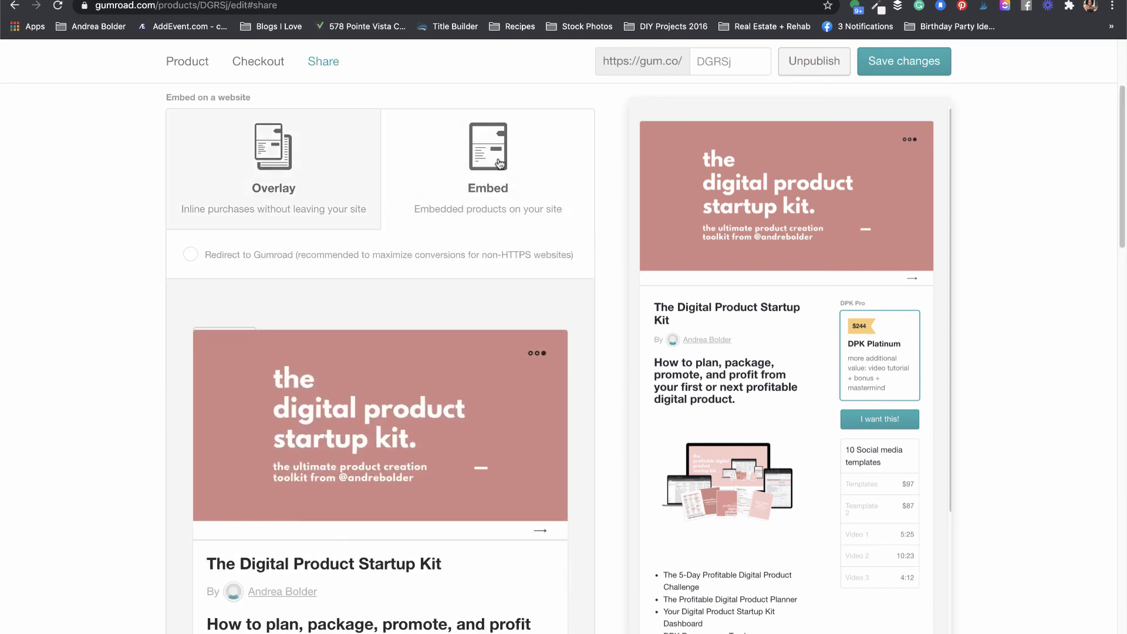
left_click_drag(1119, 226, 979, 571)
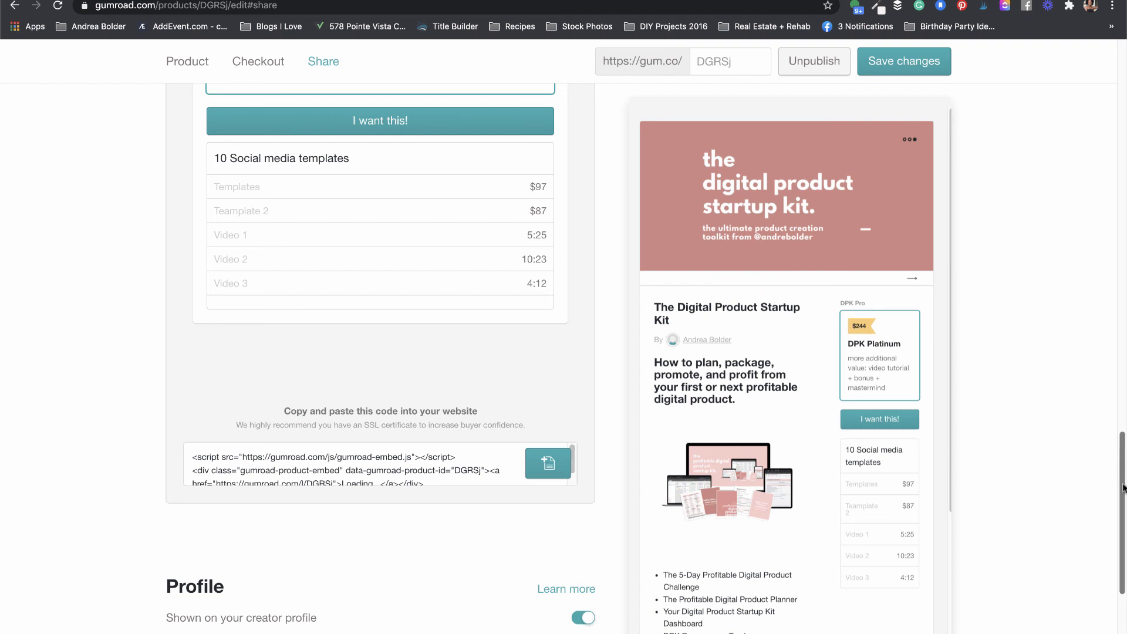
left_click_drag(1122, 487, 1121, 561)
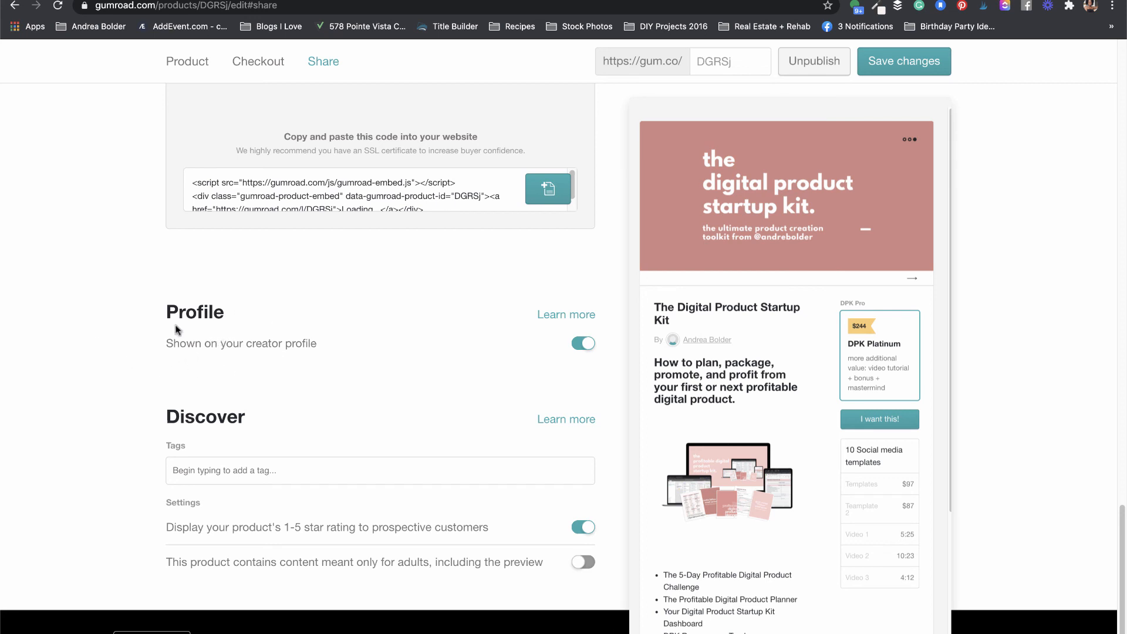
left_click(587, 347)
left_click(587, 347)
Step: Hide the product's star rating, leaving the adult-content flag off
left_click(582, 528)
left_click(586, 528)
left_click(589, 563)
left_click(581, 564)
left_click(584, 526)
left_click_drag(1124, 530, 1092, 44)
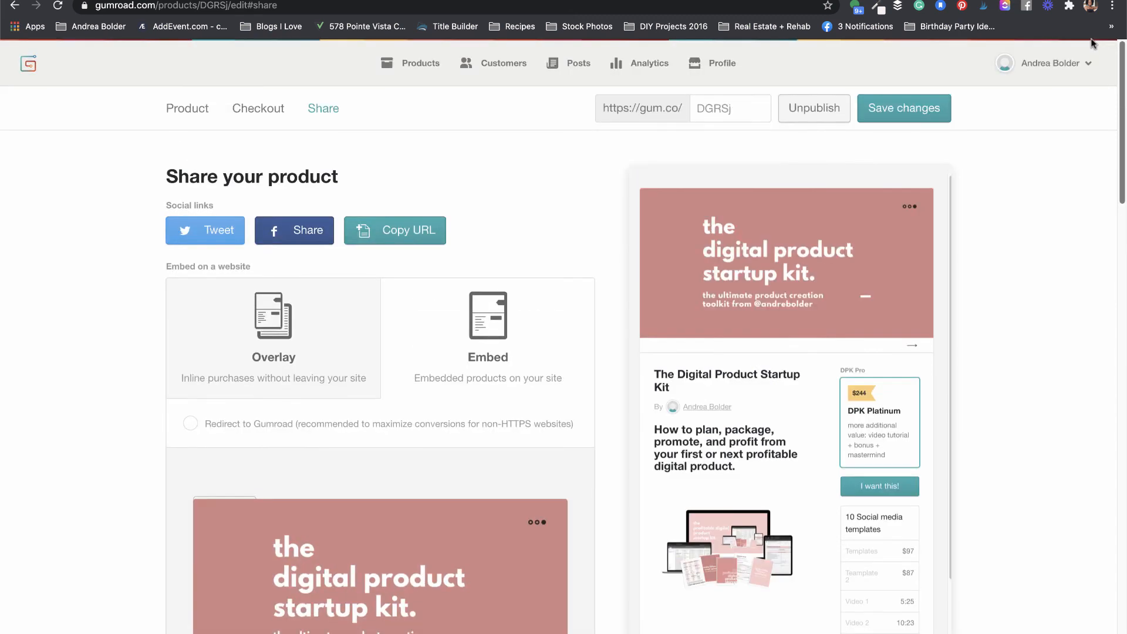
Step: Save the sharing settings and start checkout for the DPK Platinum tier on the live page
left_click(906, 111)
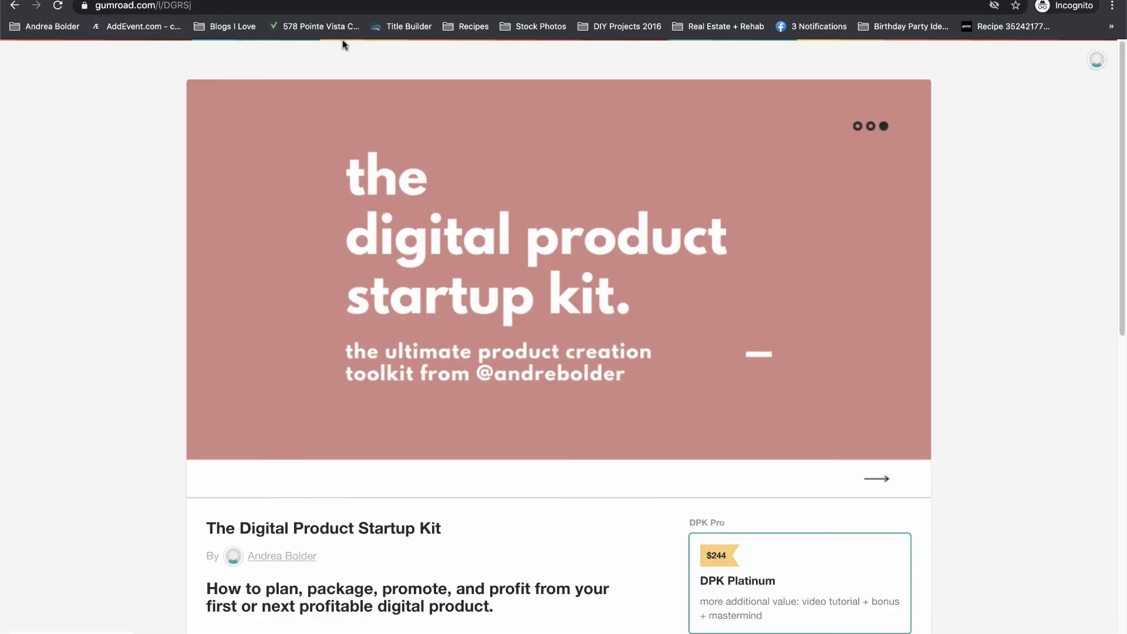
left_click_drag(1123, 105, 1093, 322)
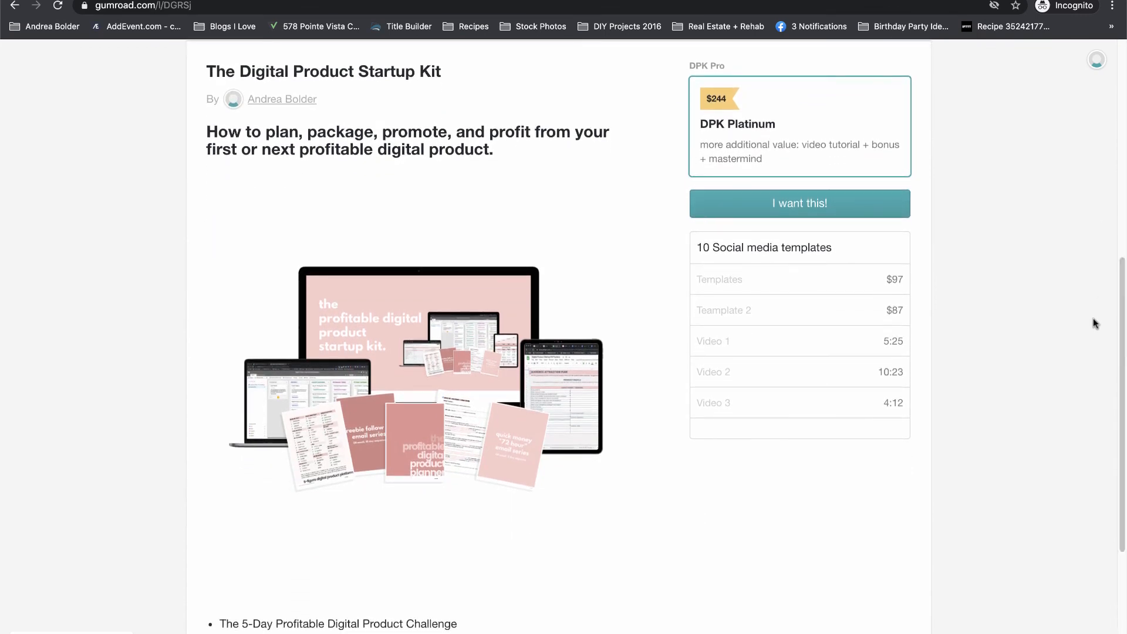
left_click(712, 201)
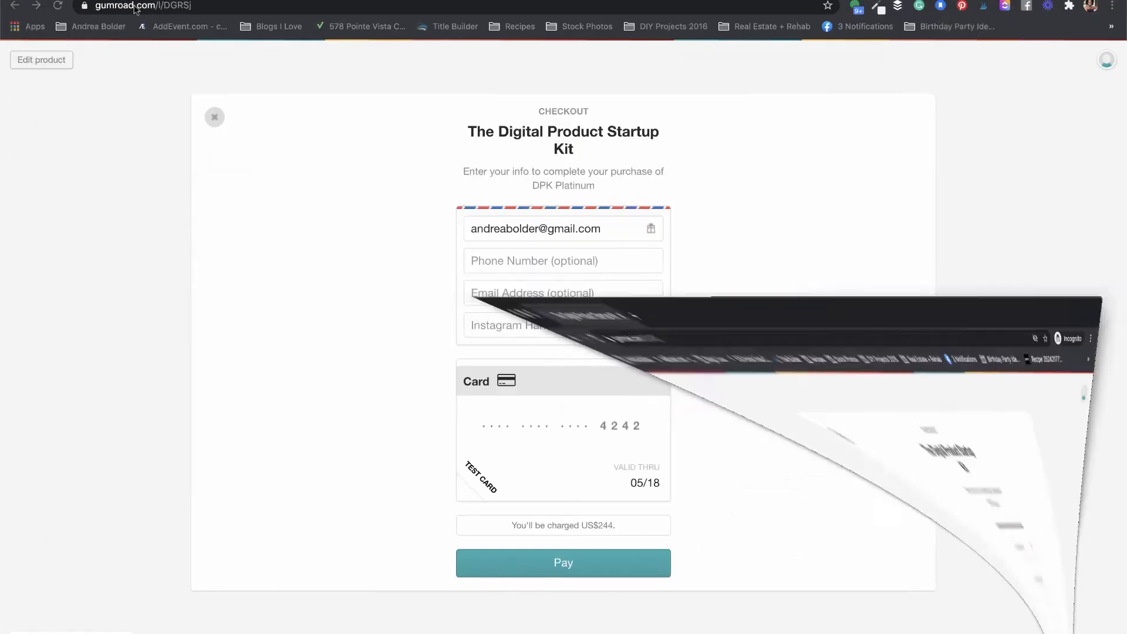
Step: Return from the product editor to the Products list and start a new product
left_click(48, 62)
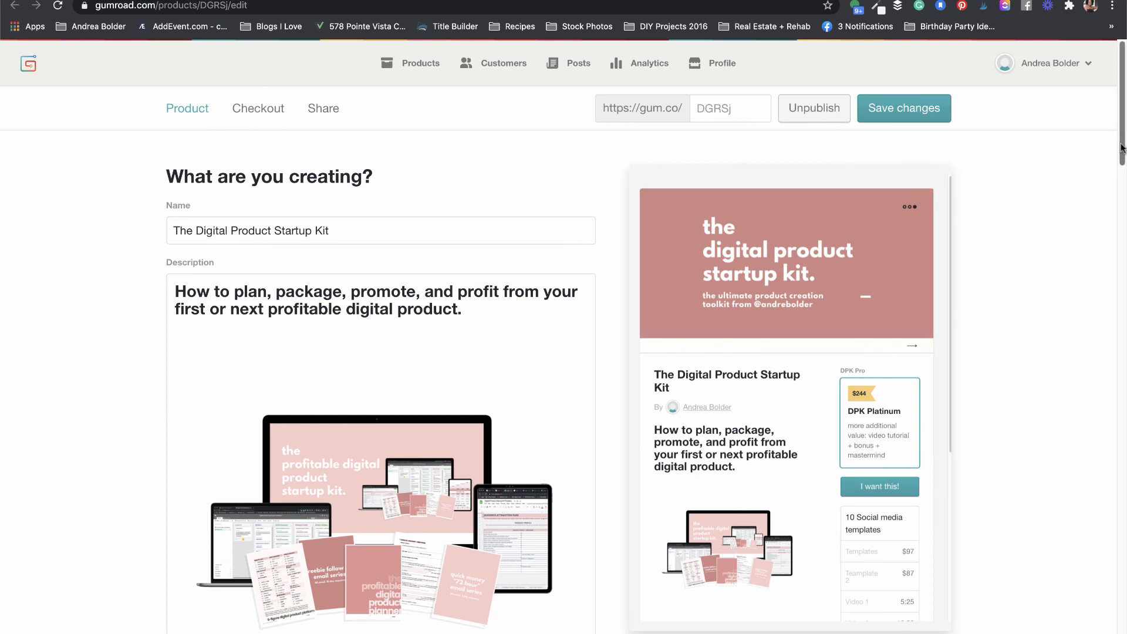
left_click(410, 68)
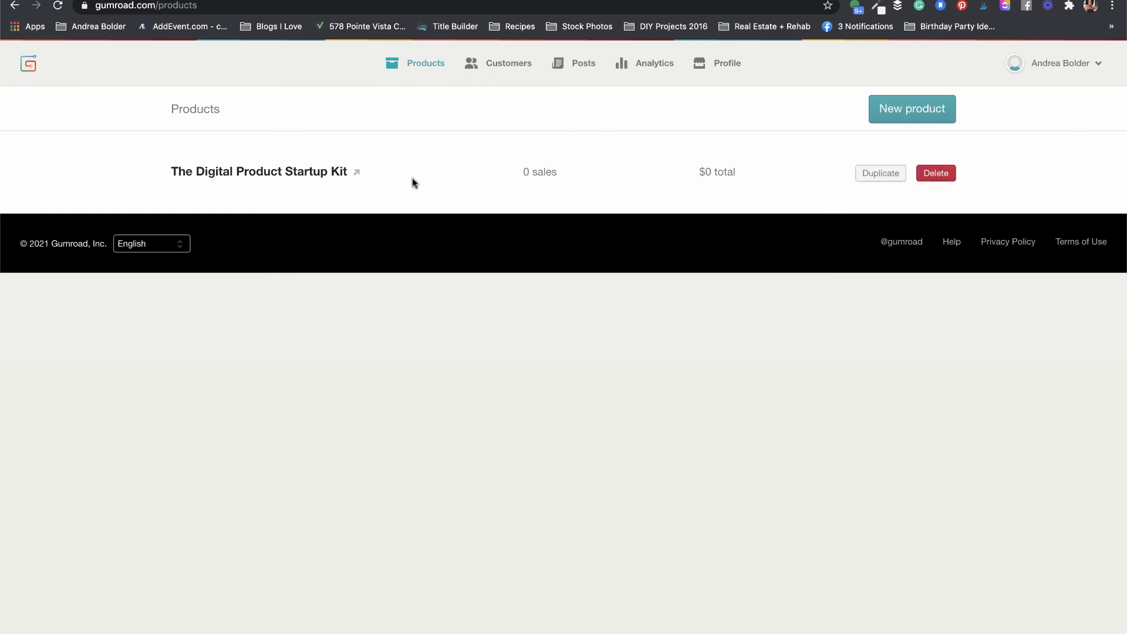
left_click(309, 178)
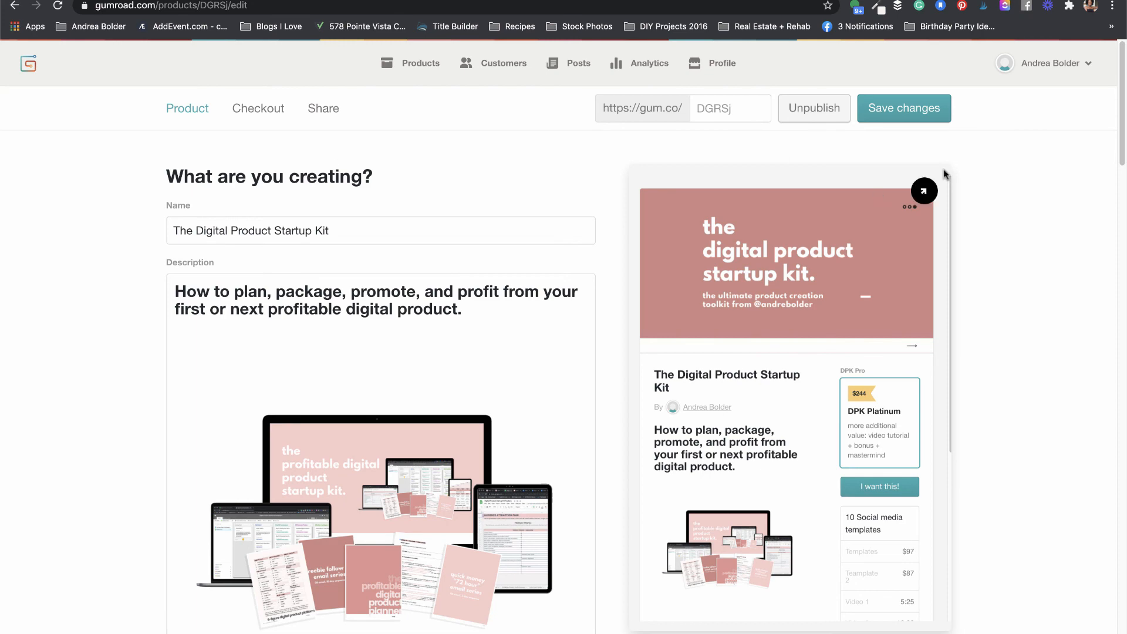
left_click_drag(1122, 100, 1117, 75)
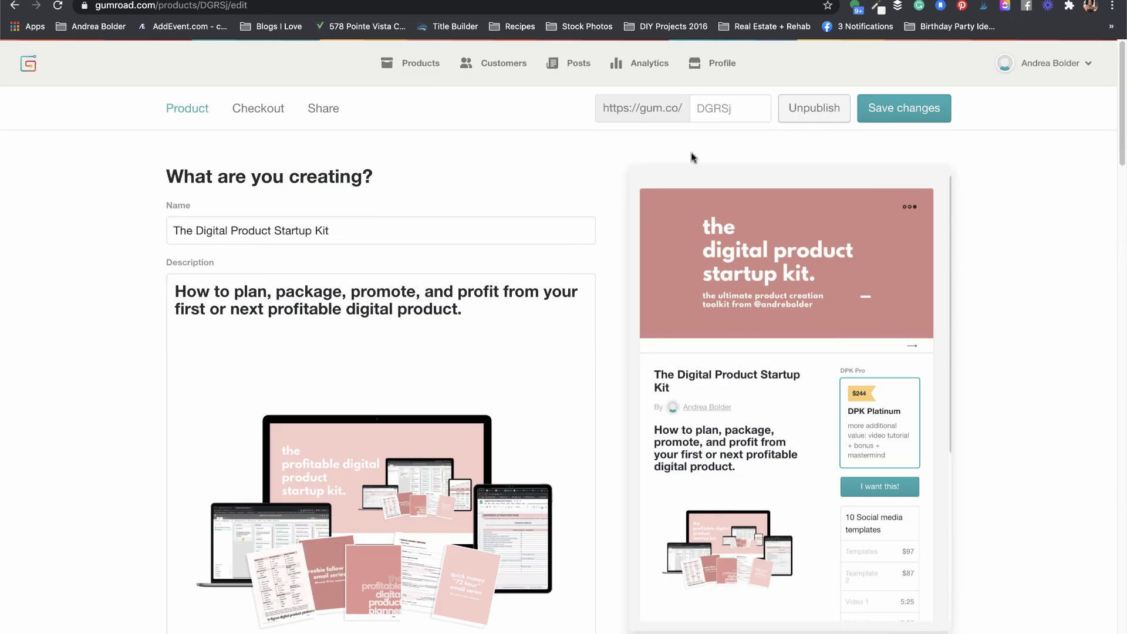
left_click(416, 69)
mouse_move(939, 173)
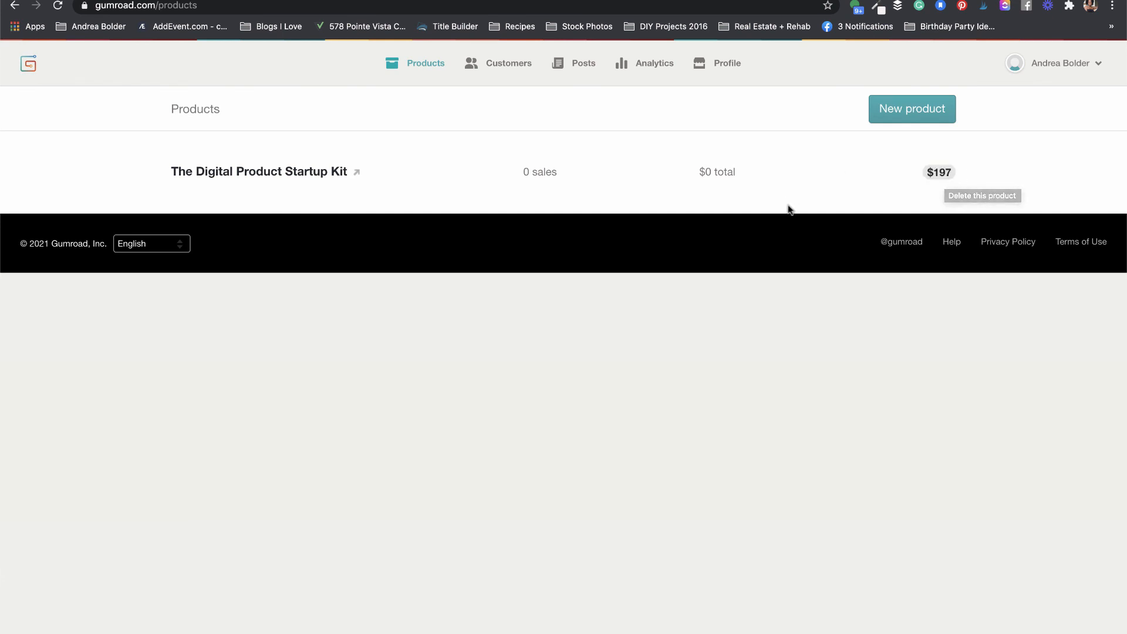
left_click(923, 111)
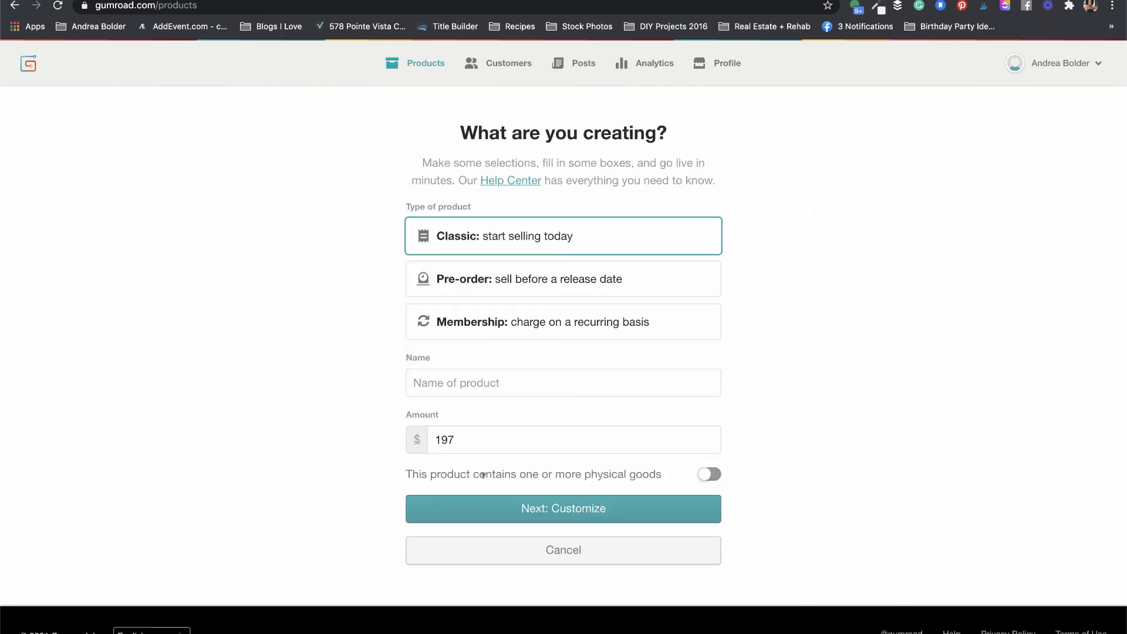